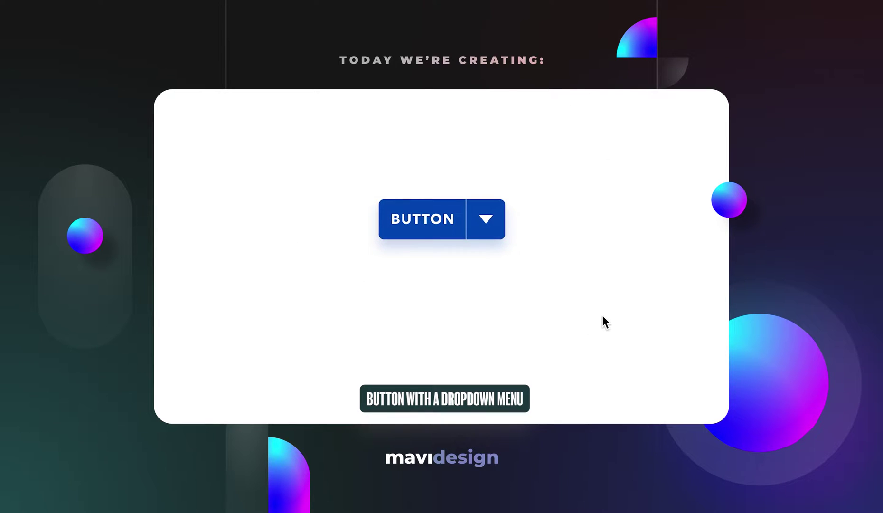
# Open the split button's dropdown options menu in the prototype preview.
pyautogui.click(489, 227)
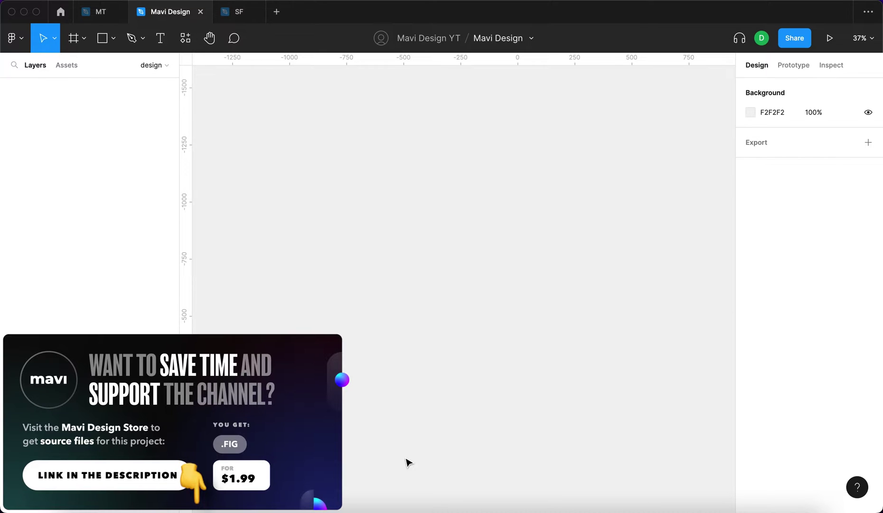
# Add a text layer reading BUTTON on an empty area of the canvas.
pyautogui.moveTo(548, 251); pyautogui.dragTo(402, 246)
pyautogui.scroll(1, 411, 238)
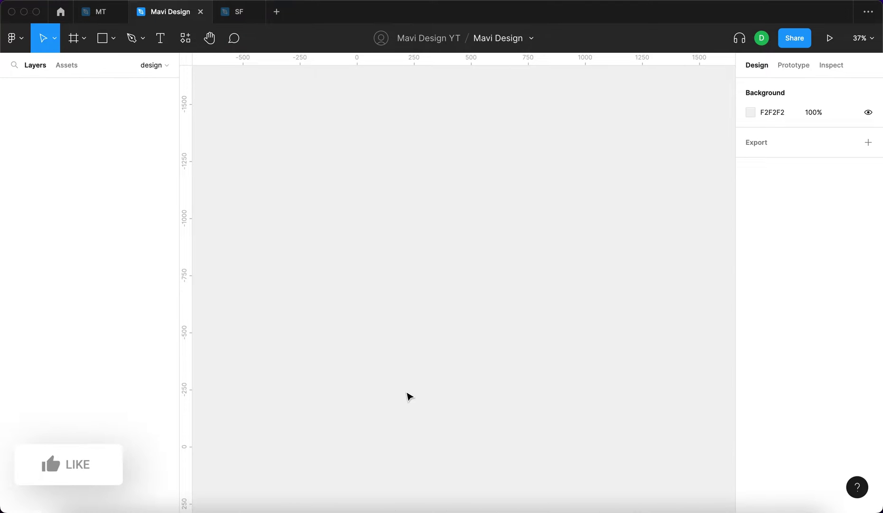
pyautogui.press('t')
pyautogui.click(420, 250)
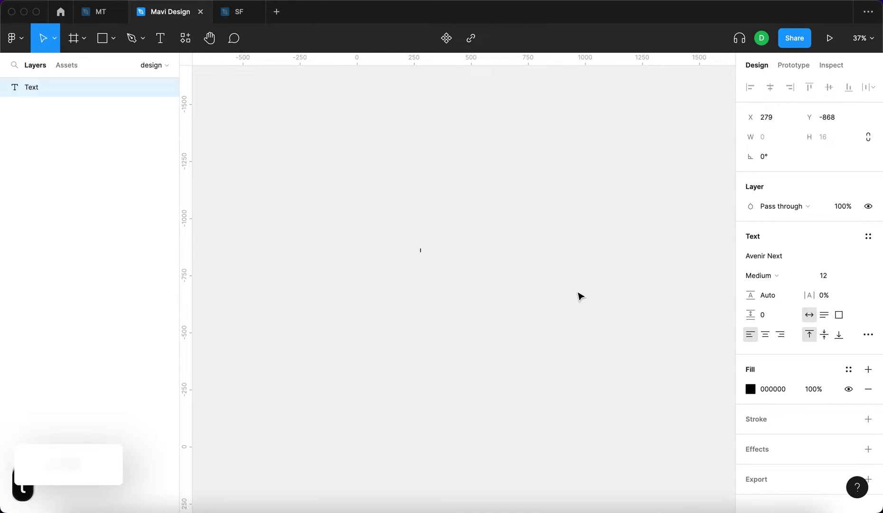
pyautogui.write('BU')
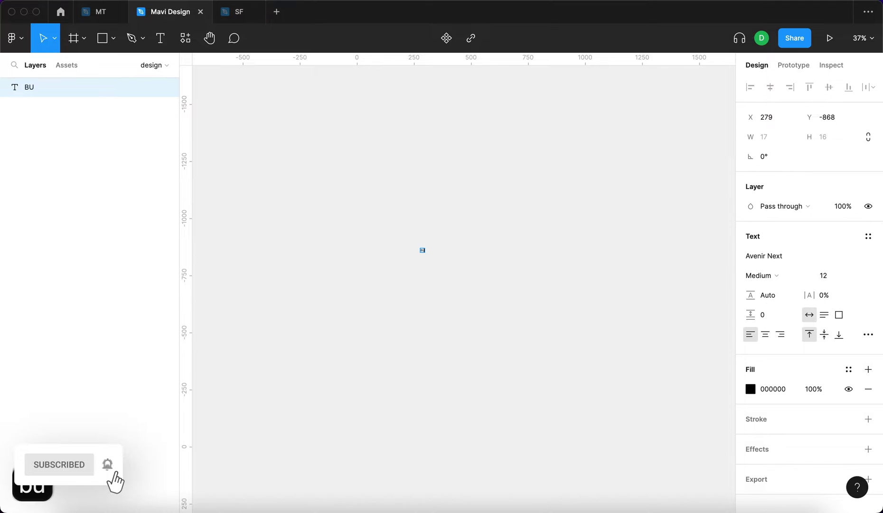
pyautogui.write('TTON')
pyautogui.press('Escape')
pyautogui.hotkey('shift', '2')
# Style BUTTON at size 16, Bold, 7% letter spacing, and move it up-left.
pyautogui.click(826, 276)
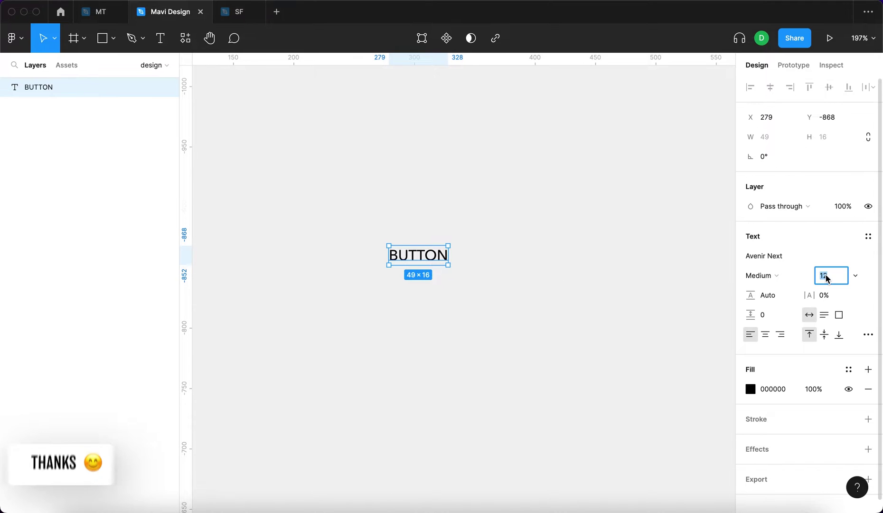
pyautogui.press('Up')
pyautogui.press('Up')
pyautogui.press('Up')
pyautogui.press('Up')
pyautogui.press('Return')
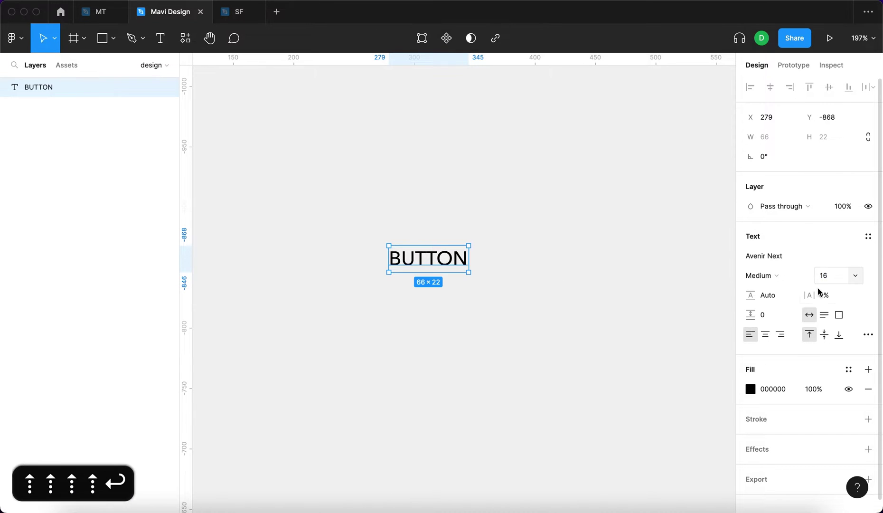
pyautogui.click(765, 275)
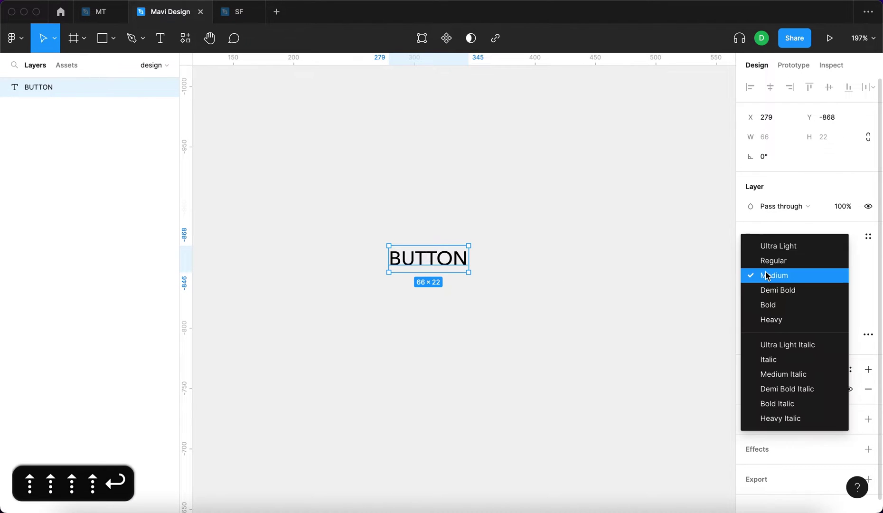
pyautogui.click(763, 300)
pyautogui.click(828, 295)
pyautogui.press('Up')
pyautogui.press('Up')
pyautogui.press('Up')
pyautogui.press('Up')
pyautogui.press('Up')
pyautogui.press('Up')
pyautogui.press('Up')
pyautogui.press('Up')
pyautogui.press('Up')
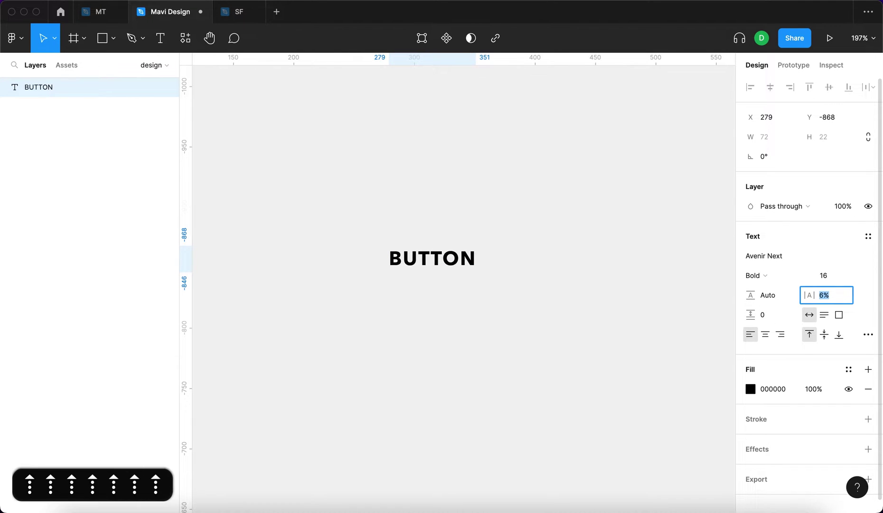
pyautogui.press('Down')
pyautogui.press('Down')
pyautogui.press('Return')
pyautogui.moveTo(437, 265); pyautogui.dragTo(418, 203)
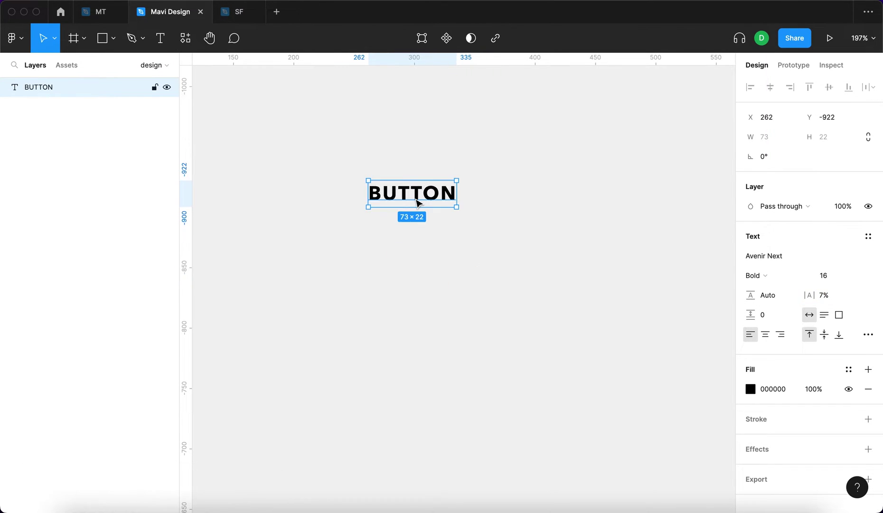
# Wrap BUTTON in a black-filled auto-layout frame and make the text white.
pyautogui.hotkey('shift', 'a')
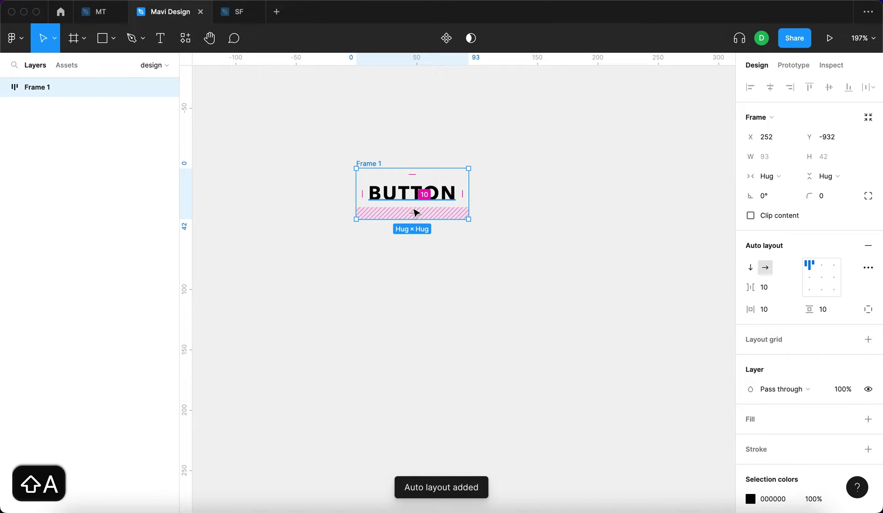
pyautogui.click(868, 419)
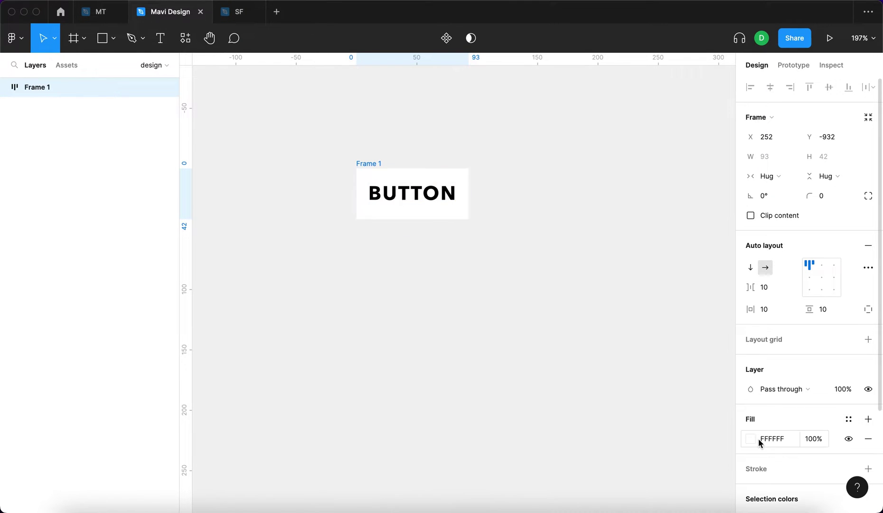
pyautogui.click(750, 438)
pyautogui.moveTo(660, 305); pyautogui.dragTo(591, 372)
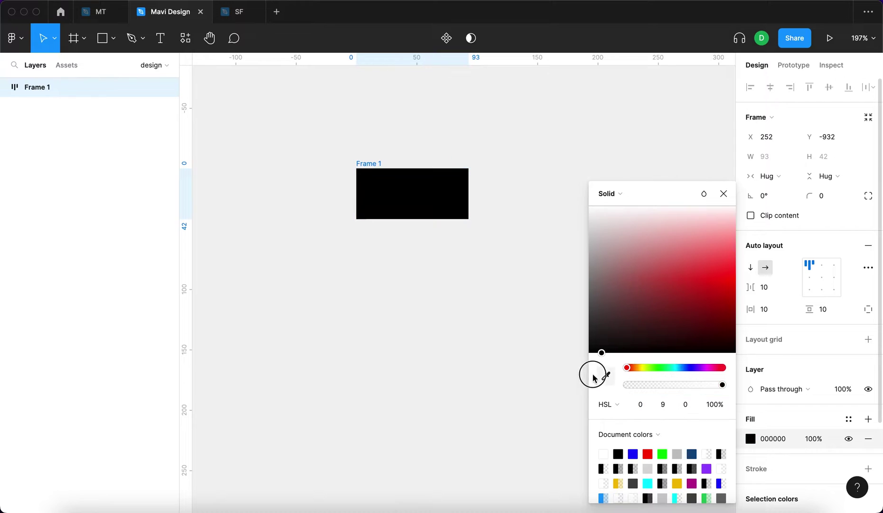
pyautogui.click(415, 199)
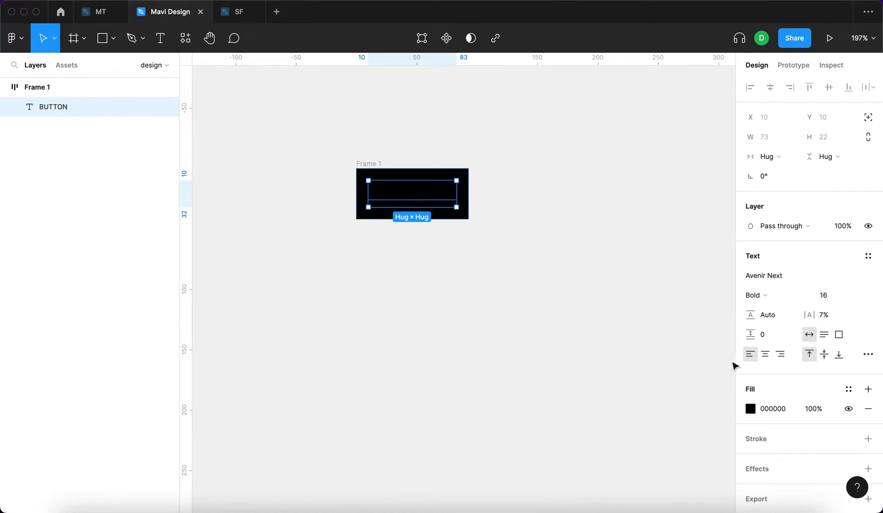
pyautogui.click(749, 408)
pyautogui.moveTo(656, 282); pyautogui.dragTo(541, 173)
pyautogui.press('Escape')
# Set Frame 1's horizontal padding to 14.
pyautogui.hotkey('shift', 'Return')
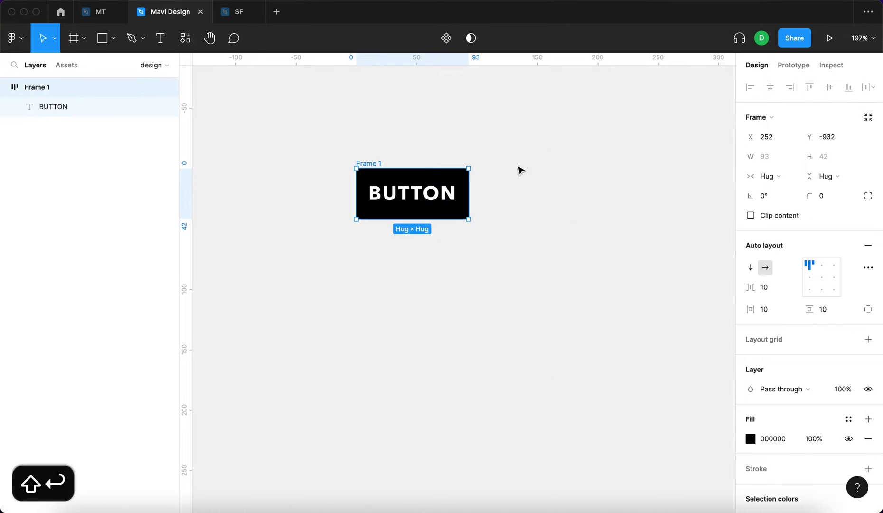
pyautogui.click(767, 309)
pyautogui.press('Up')
pyautogui.press('Up')
pyautogui.press('Up')
pyautogui.press('Up')
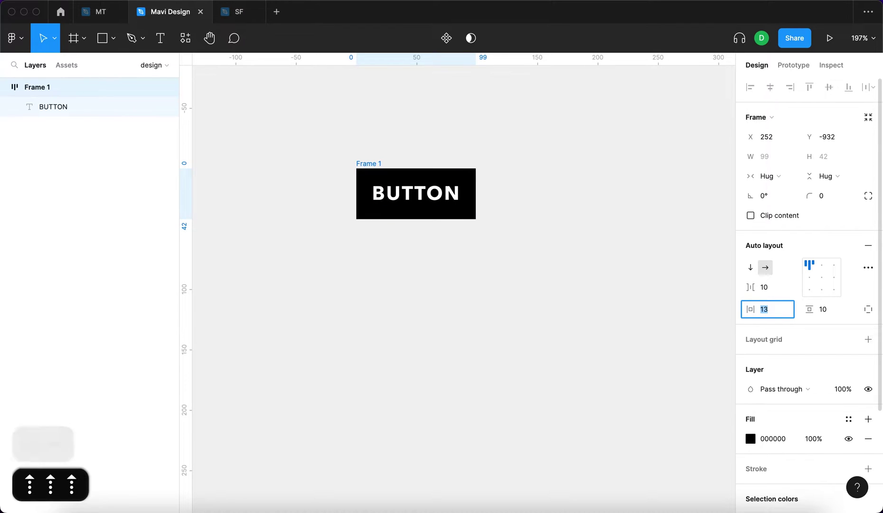
pyautogui.press('Return')
# Duplicate the button to its right as Frame 2.
pyautogui.moveTo(373, 166); pyautogui.dragTo(517, 164)
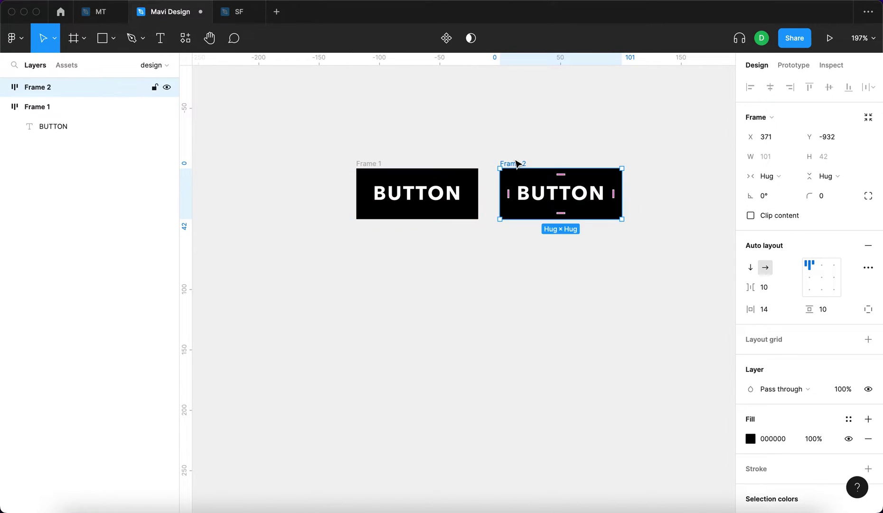
pyautogui.click(597, 124)
pyautogui.hscroll(4, 499, 205)
pyautogui.scroll(2, 498, 204)
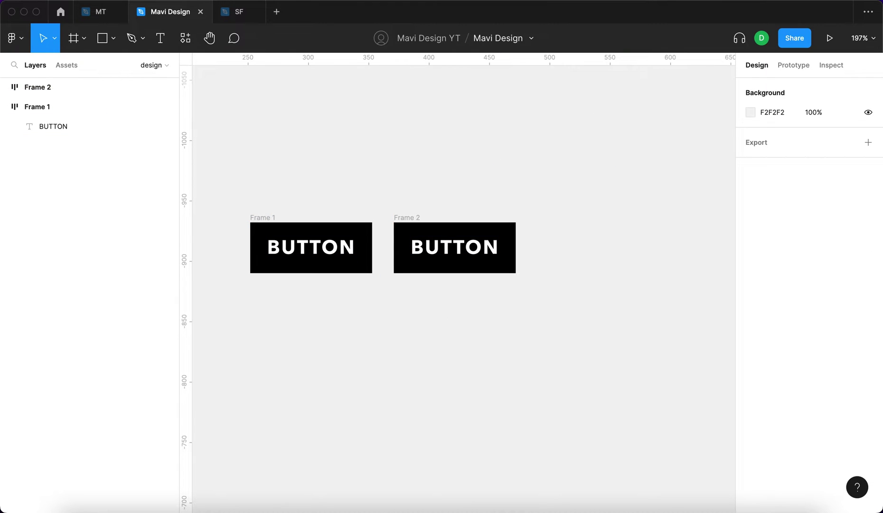
# Draw a polygon triangle above the buttons, flatten it, and fill it white.
pyautogui.click(115, 44)
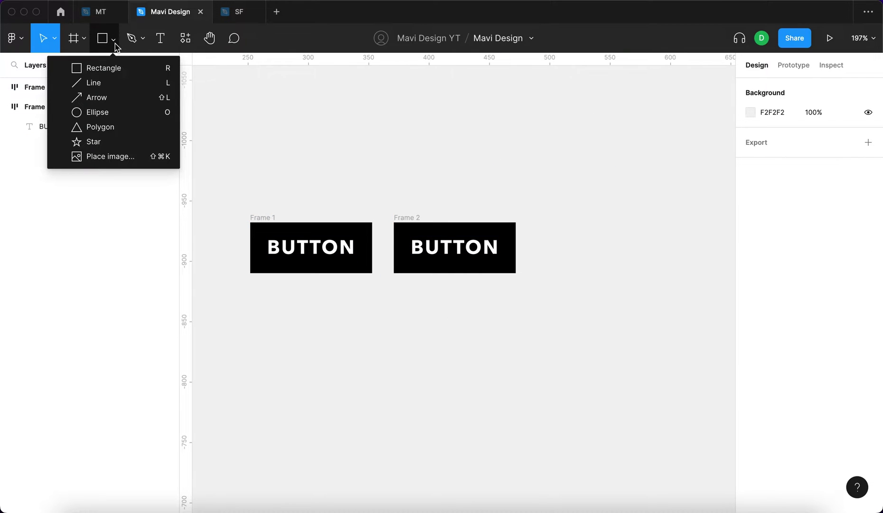
pyautogui.click(128, 125)
pyautogui.moveTo(500, 124); pyautogui.dragTo(476, 165)
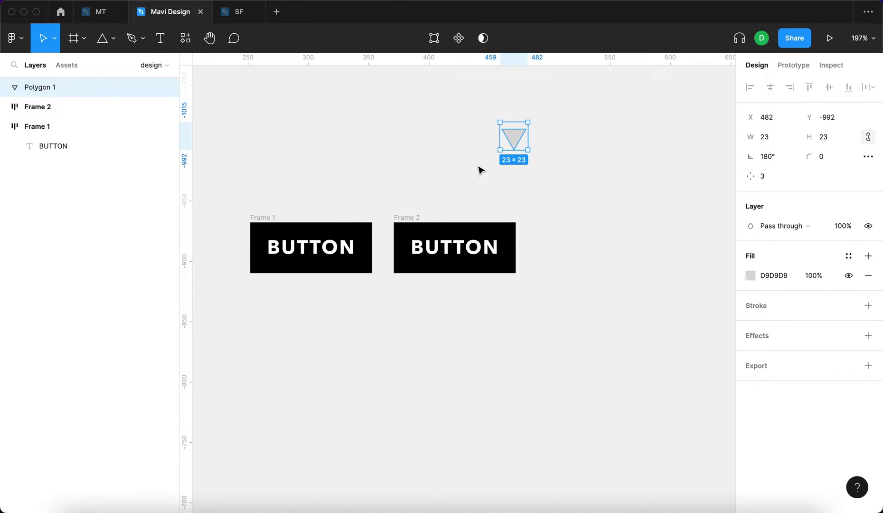
pyautogui.press('super+e')
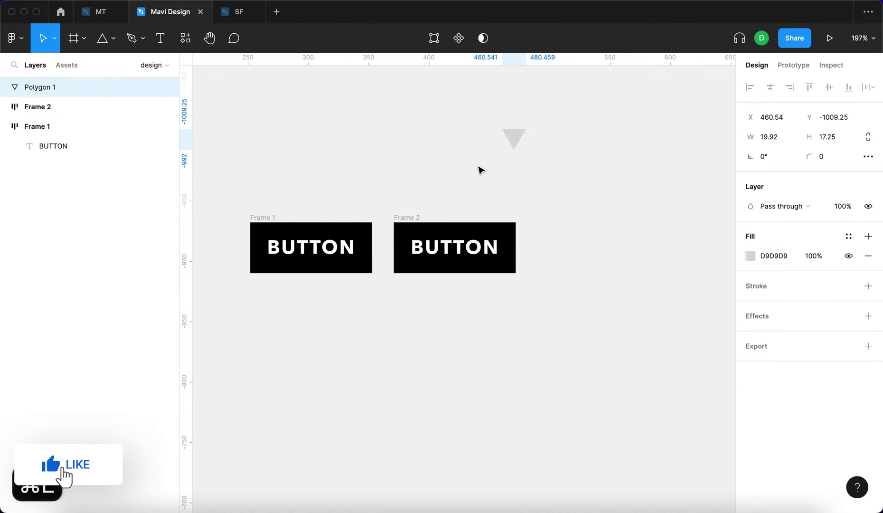
pyautogui.click(774, 256)
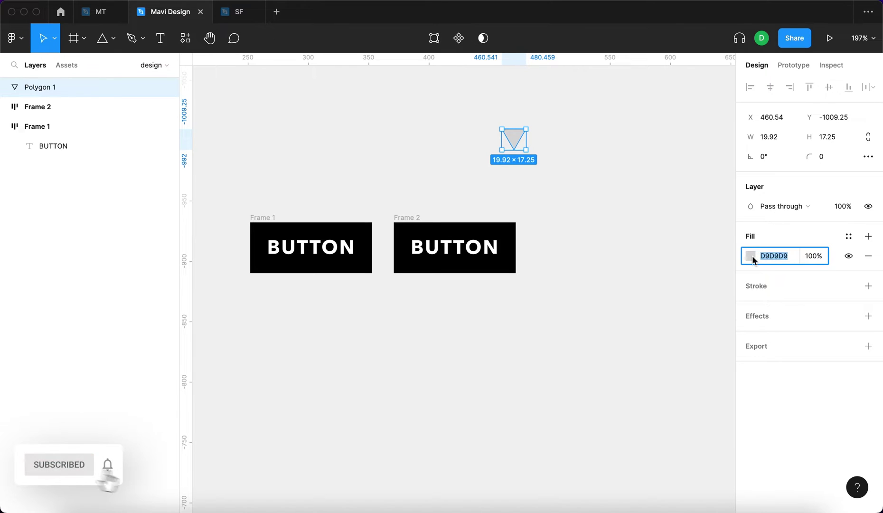
pyautogui.click(753, 259)
pyautogui.moveTo(679, 246); pyautogui.dragTo(571, 197)
pyautogui.click(723, 195)
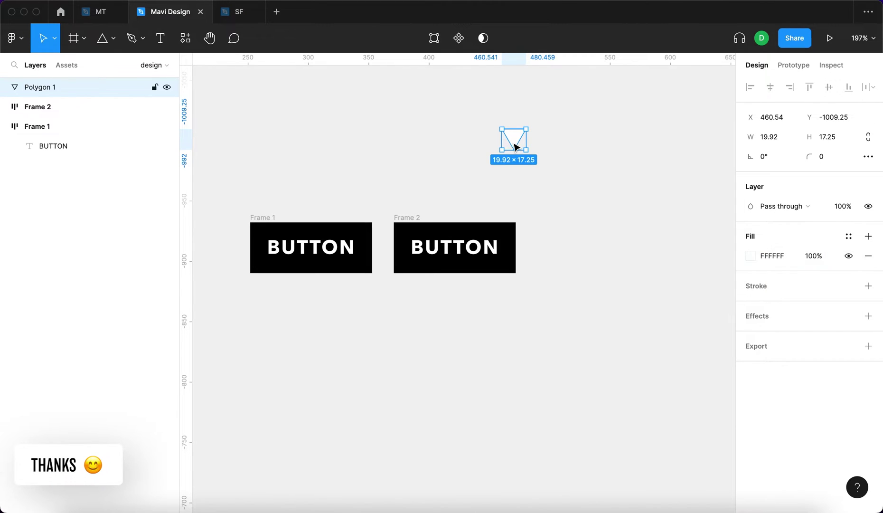
# Resize the triangle to W 20 and H 10, then wrap it in auto layout.
pyautogui.scroll(5, 516, 147)
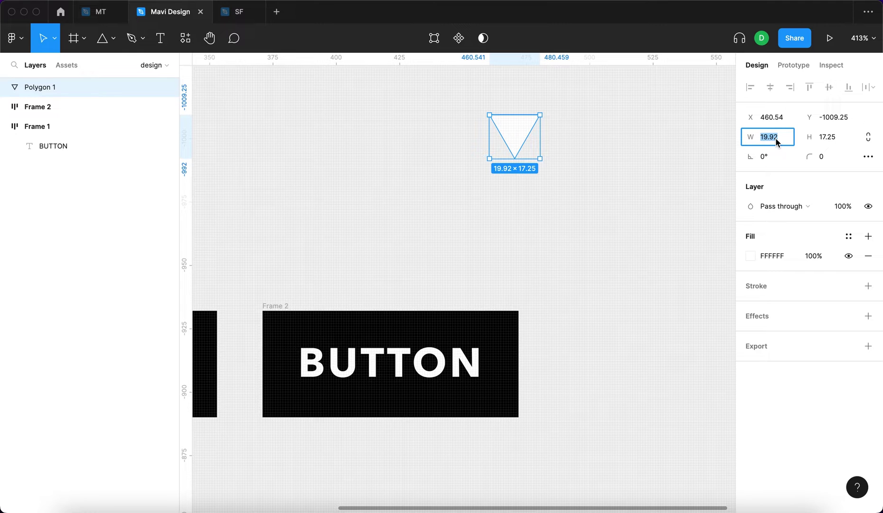
pyautogui.write('20')
pyautogui.press('Tab')
pyautogui.write('10')
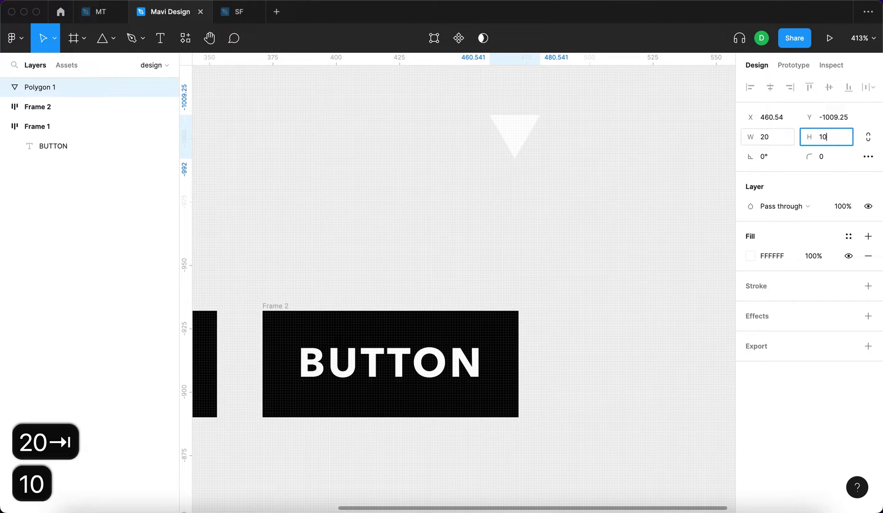
pyautogui.press('Down')
pyautogui.press('Down')
pyautogui.press('Down')
pyautogui.press('Down')
pyautogui.press('Return')
pyautogui.click(651, 232)
pyautogui.scroll(-5, 648, 231)
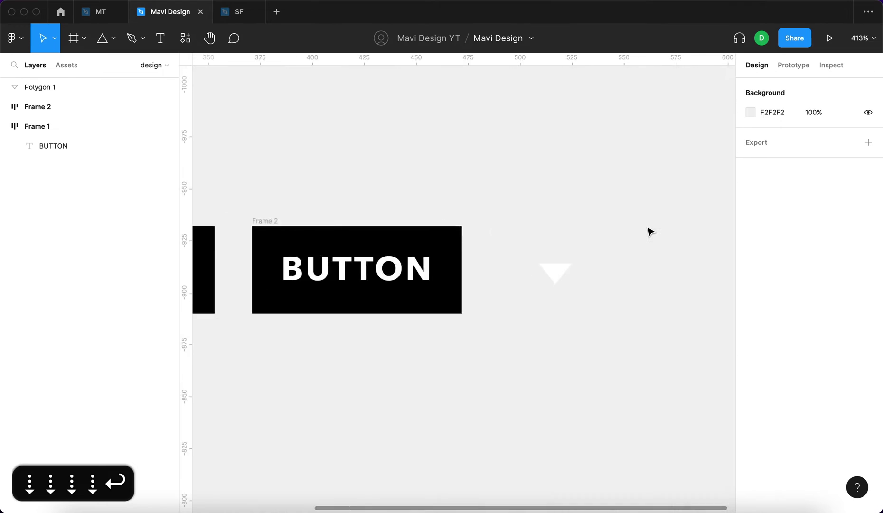
pyautogui.click(629, 256)
pyautogui.hotkey('shift', 'a')
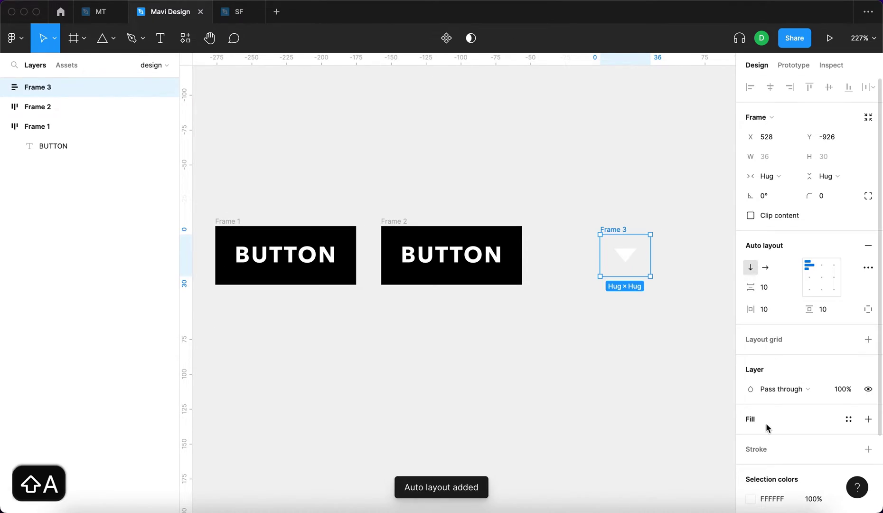
# Fill the arrow frame black (000000) and rename it 'dropdown arrow'.
pyautogui.click(868, 418)
pyautogui.click(769, 437)
pyautogui.write('0')
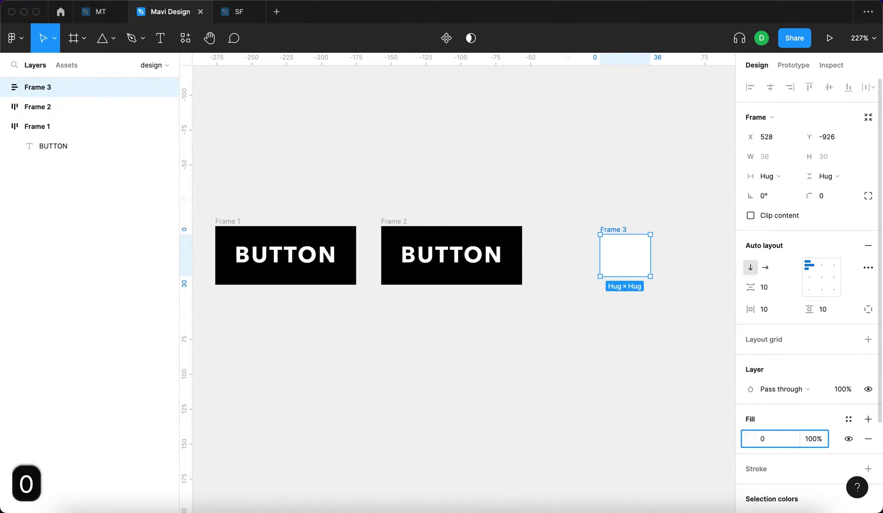
pyautogui.press('Return')
pyautogui.moveTo(596, 227); pyautogui.dragTo(560, 232)
pyautogui.press('super+r')
pyautogui.write('dropdown arrow')
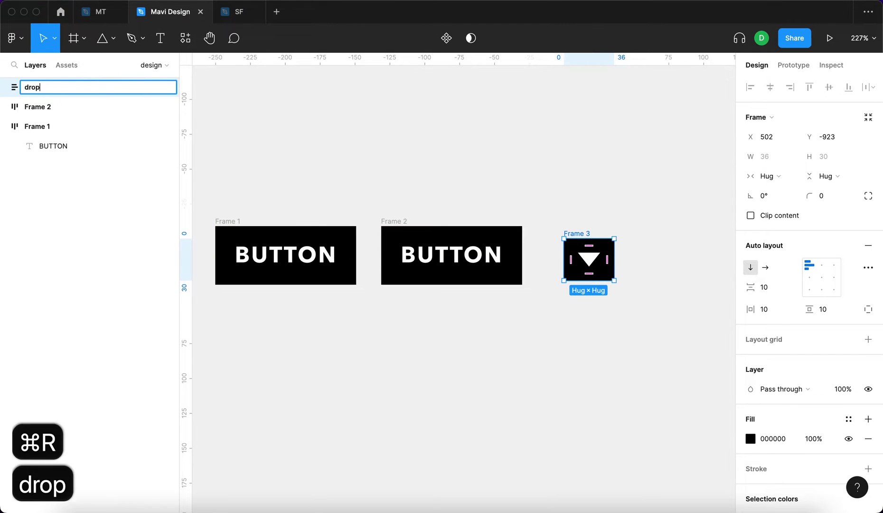
pyautogui.press('Return')
# Delete the duplicate Frame 2 and wrap the arrow with Frame 1 in auto layout.
pyautogui.moveTo(568, 232); pyautogui.dragTo(542, 229)
pyautogui.click(394, 223)
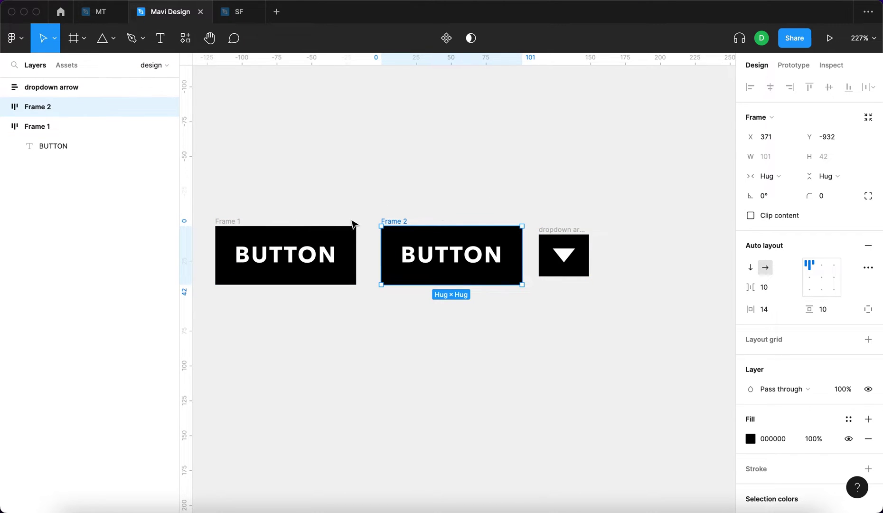
pyautogui.press('BackSpace')
pyautogui.moveTo(548, 226); pyautogui.dragTo(460, 236)
pyautogui.keyDown('shift'); pyautogui.click(231, 233); pyautogui.keyUp('shift')
pyautogui.hotkey('shift', 'a')
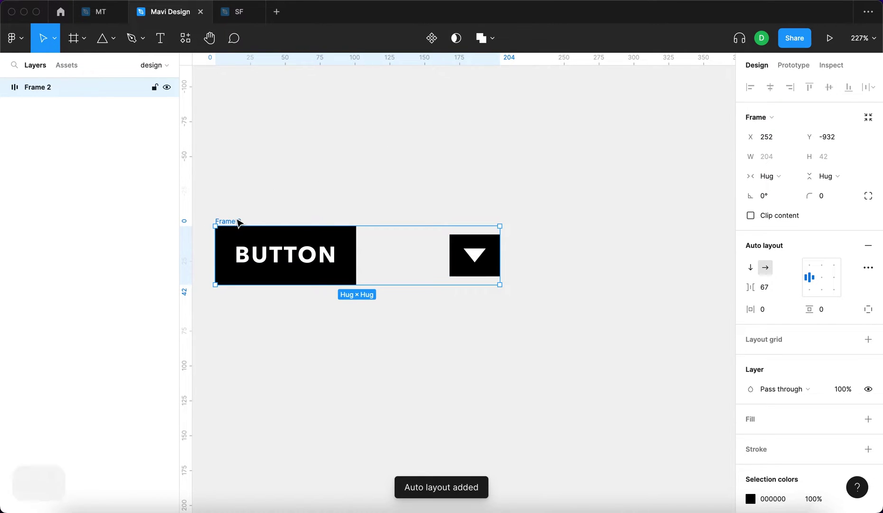
# Rename the outer frame holding label and arrow to 'button'.
pyautogui.click(351, 252)
pyautogui.click(480, 257)
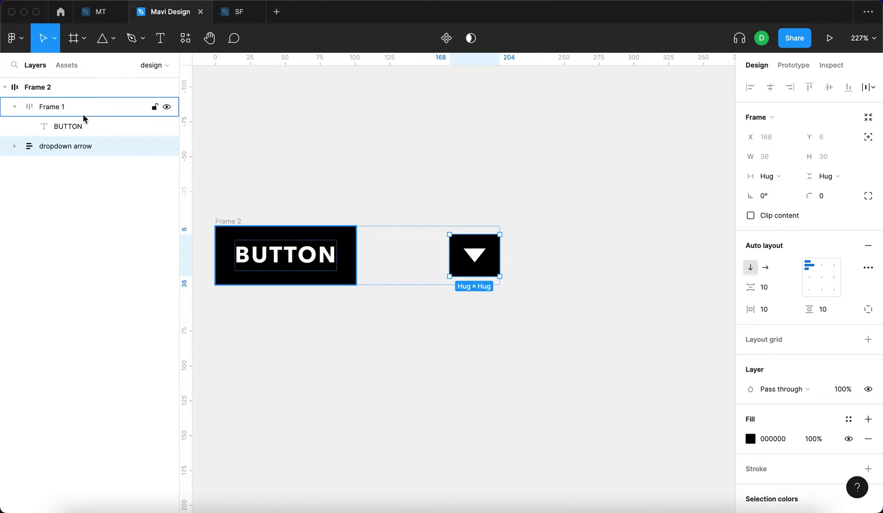
pyautogui.click(37, 94)
pyautogui.press('super+r')
pyautogui.write('button')
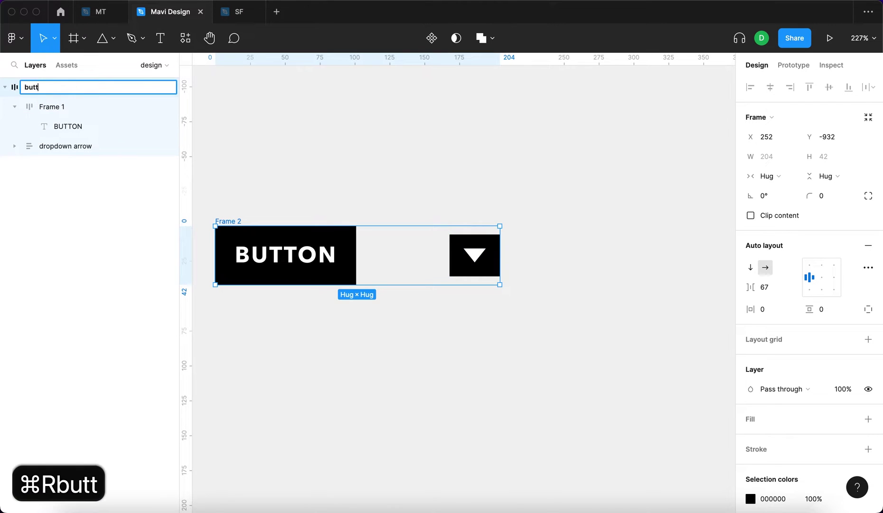
pyautogui.press('Return')
# Set the button frame's auto-layout spacing to 10.
pyautogui.click(774, 294)
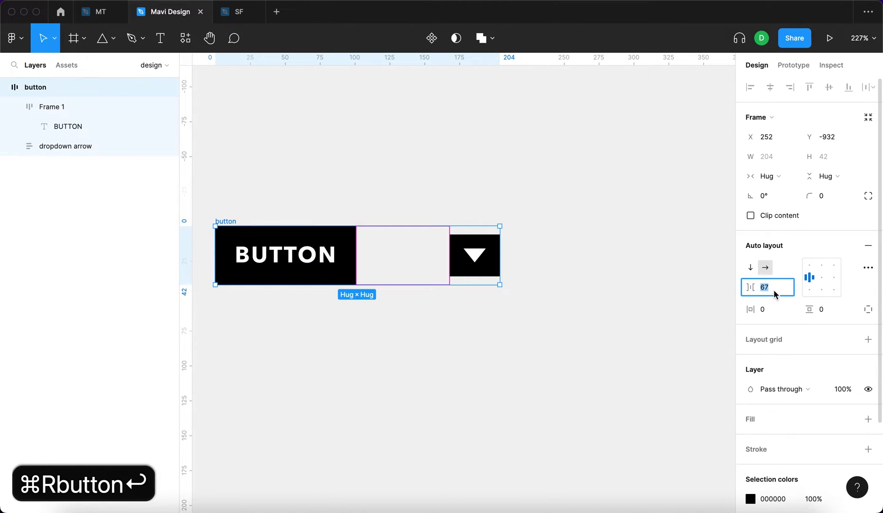
pyautogui.write('10')
pyautogui.press('Return')
pyautogui.click(491, 223)
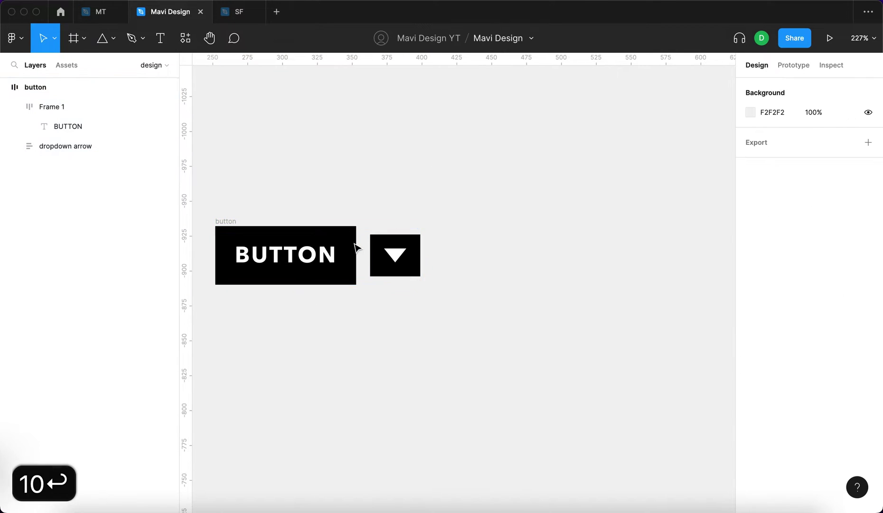
# Set the dropdown arrow's vertical resizing to Fill container.
pyautogui.click(395, 255)
pyautogui.click(828, 178)
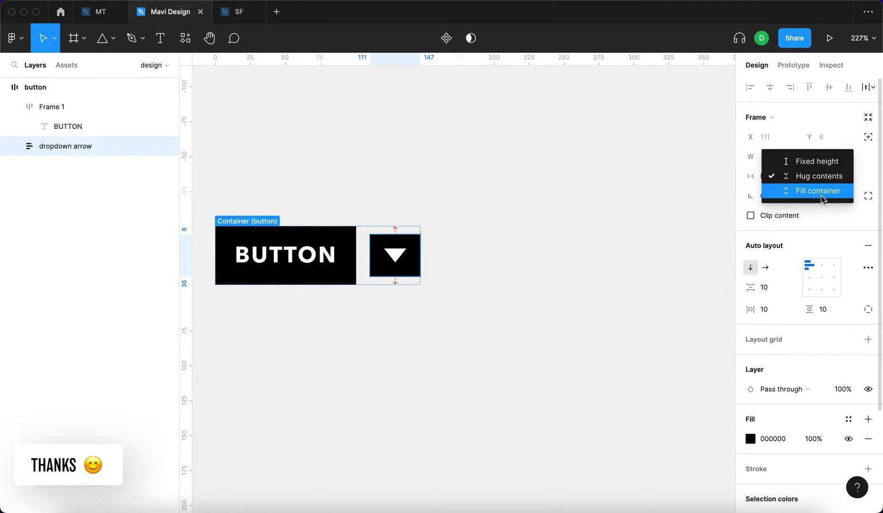
pyautogui.click(822, 192)
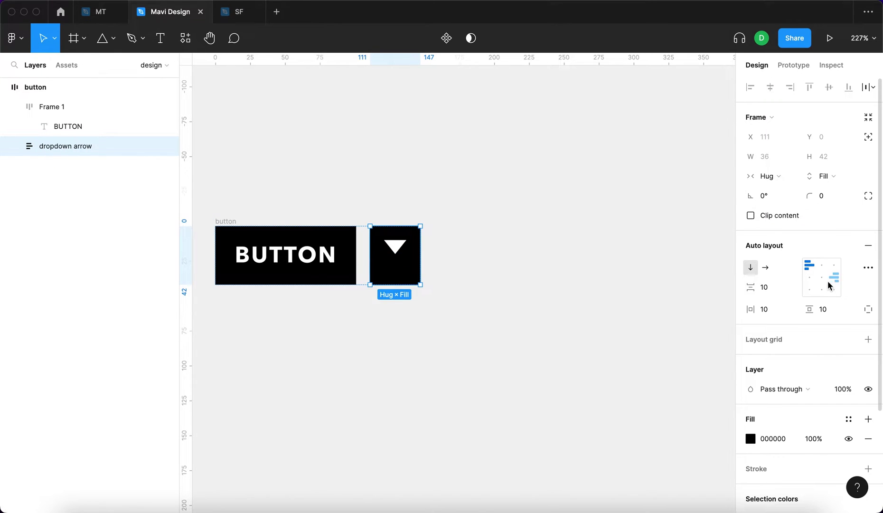
pyautogui.click(582, 211)
pyautogui.hscroll(-3, 492, 261)
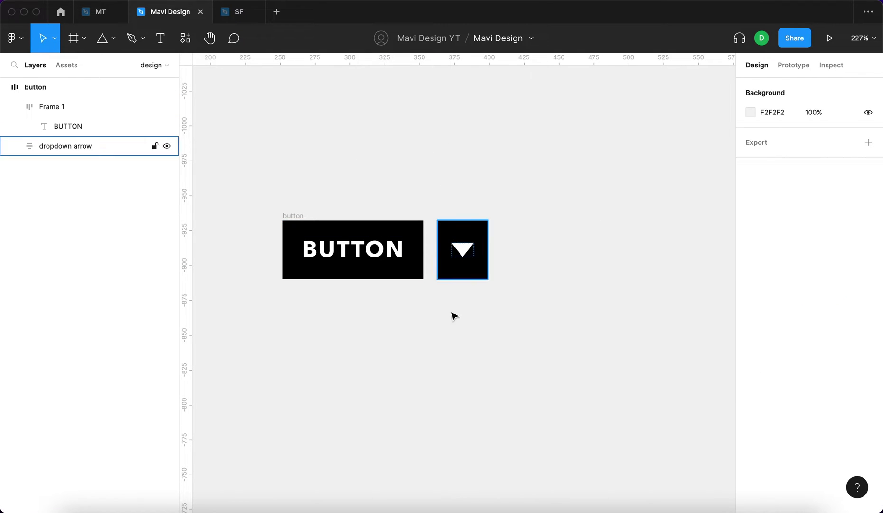
pyautogui.scroll(3, 453, 304)
# Draw a vertical line below the button with a white (FFFFFF) stroke of weight 2.
pyautogui.press('p')
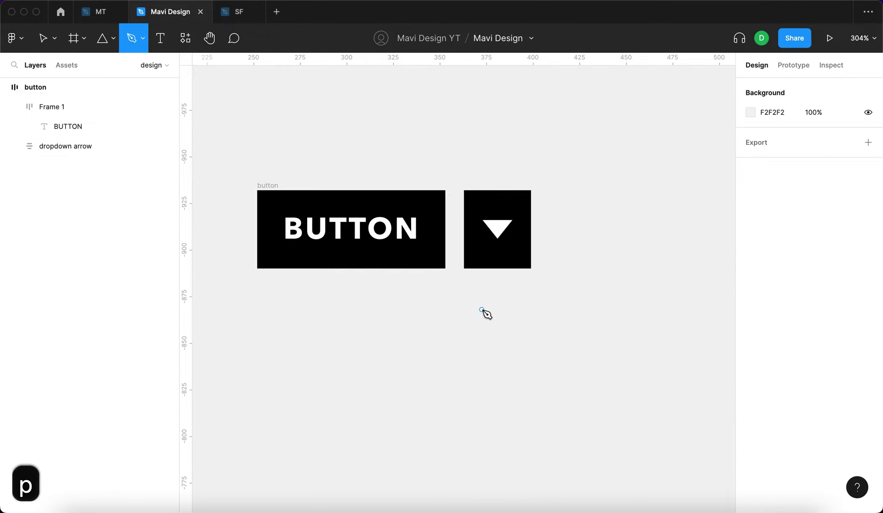
pyautogui.click(481, 309)
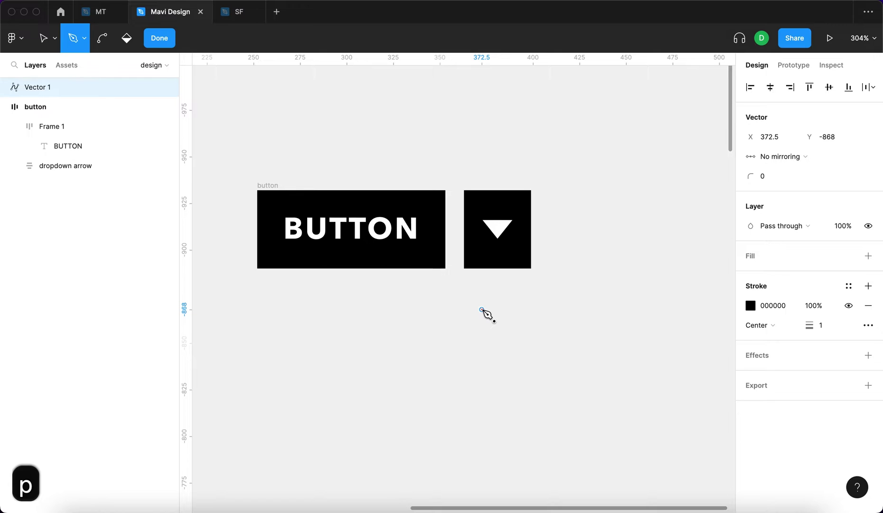
pyautogui.click(481, 353)
pyautogui.press('Return')
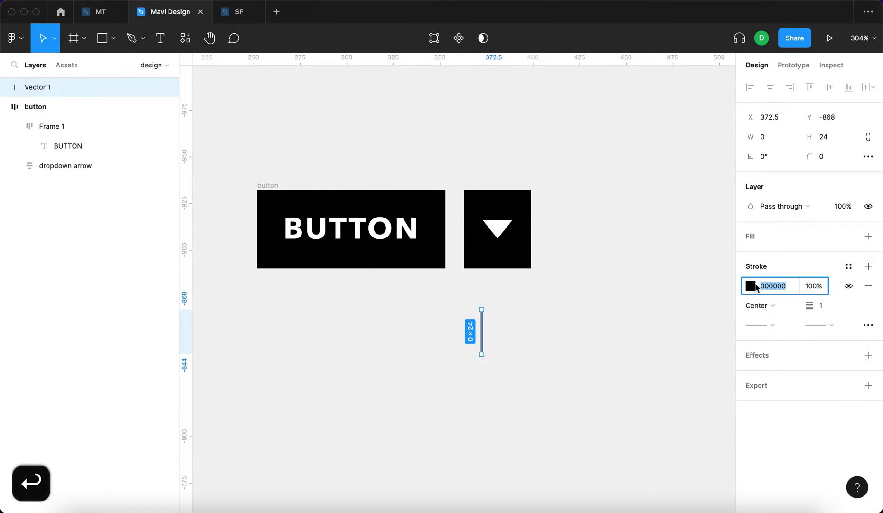
pyautogui.click(751, 286)
pyautogui.moveTo(720, 275); pyautogui.dragTo(548, 187)
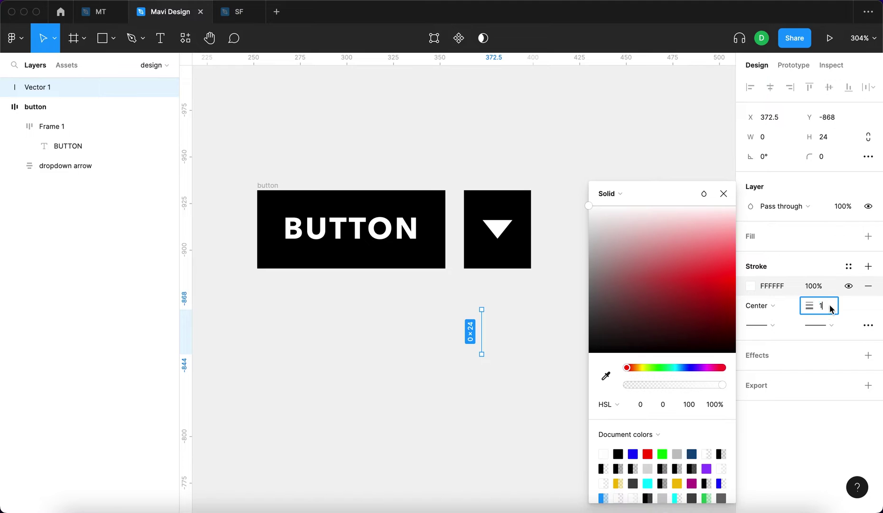
pyautogui.press('Up')
pyautogui.press('Return')
pyautogui.click(500, 343)
pyautogui.moveTo(482, 337); pyautogui.dragTo(441, 344)
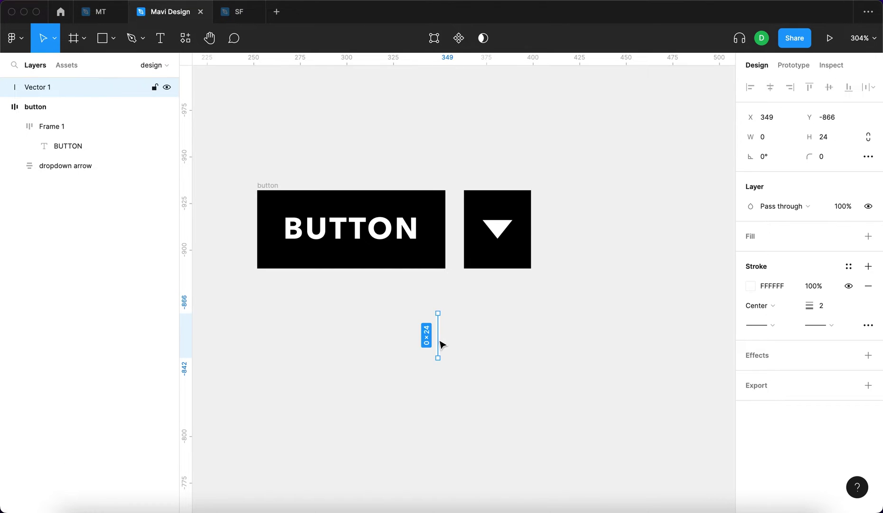
# Move the line into the button frame, between the label and the arrow.
pyautogui.press('super+x')
pyautogui.click(268, 185)
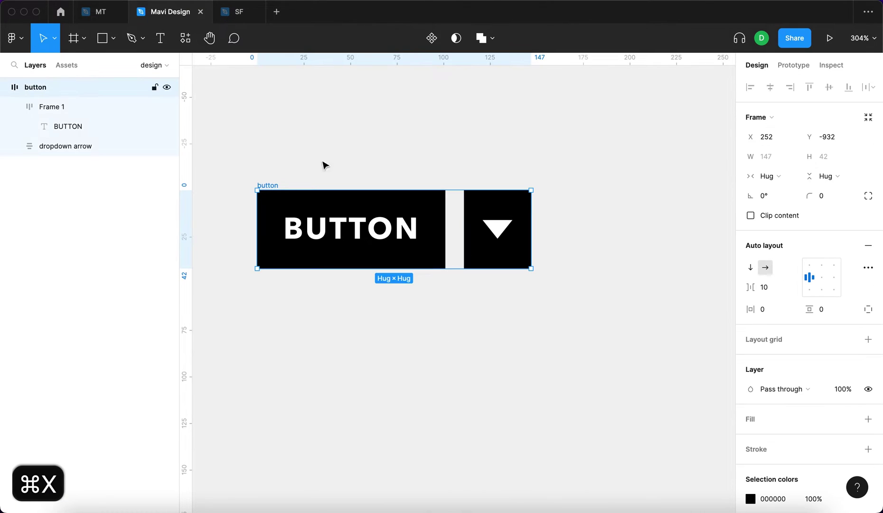
pyautogui.press('super+v')
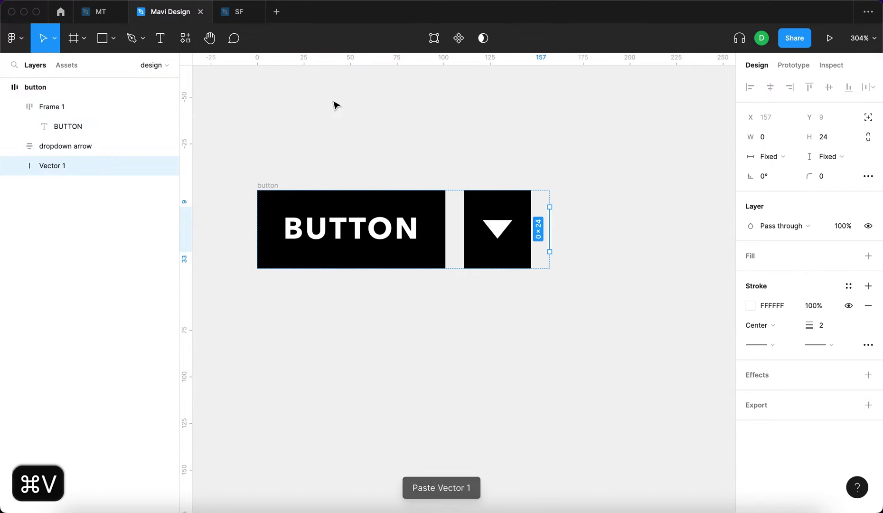
pyautogui.press('super+bracketright')
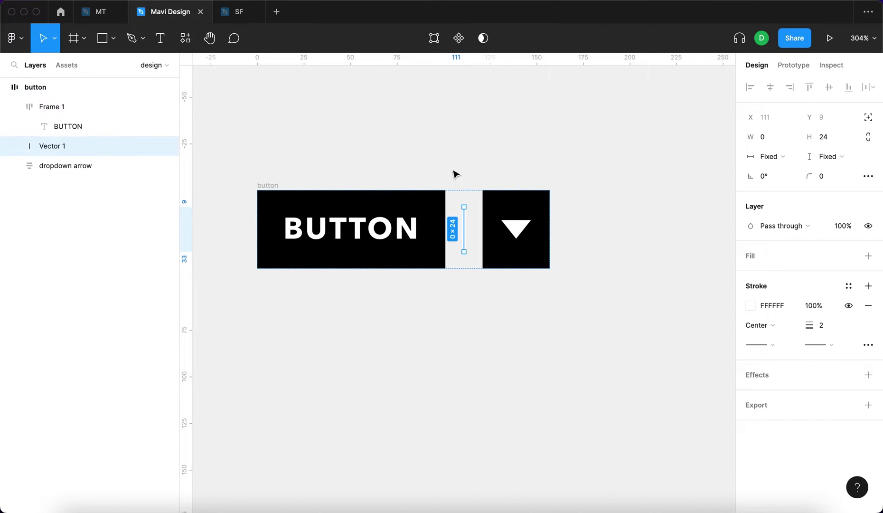
# Set the line's vertical resizing to Fill container.
pyautogui.click(825, 156)
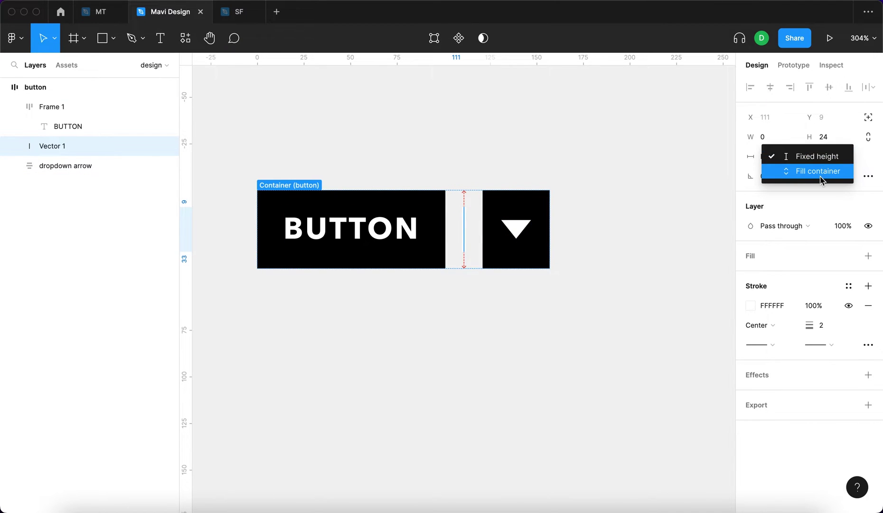
pyautogui.click(821, 172)
pyautogui.click(696, 276)
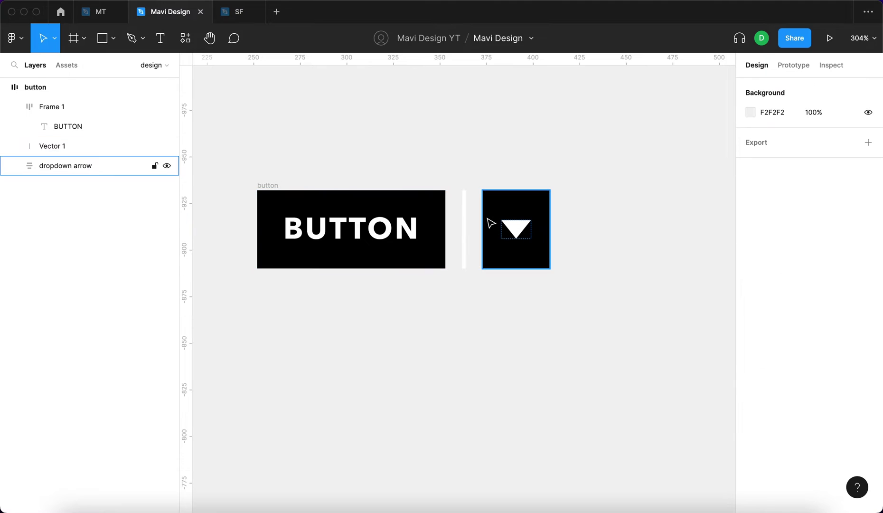
pyautogui.scroll(3, 489, 223)
pyautogui.click(466, 244)
pyautogui.click(283, 166)
pyautogui.click(457, 214)
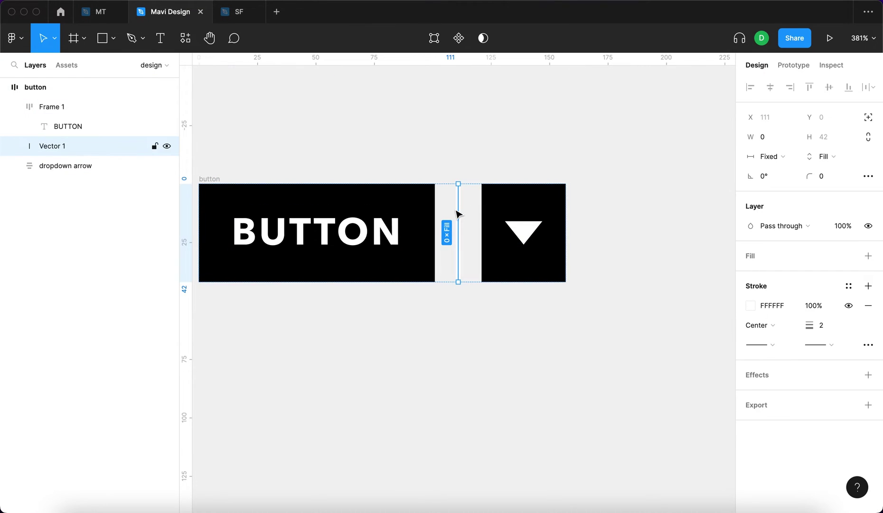
pyautogui.scroll(5, 457, 214)
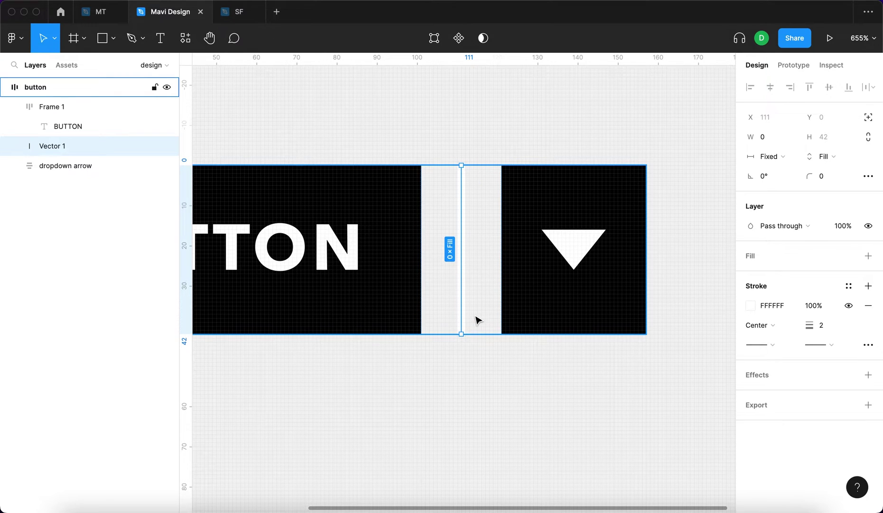
pyautogui.scroll(-5, 477, 320)
# Set the button frame's auto-layout spacing to 0.
pyautogui.click(269, 306)
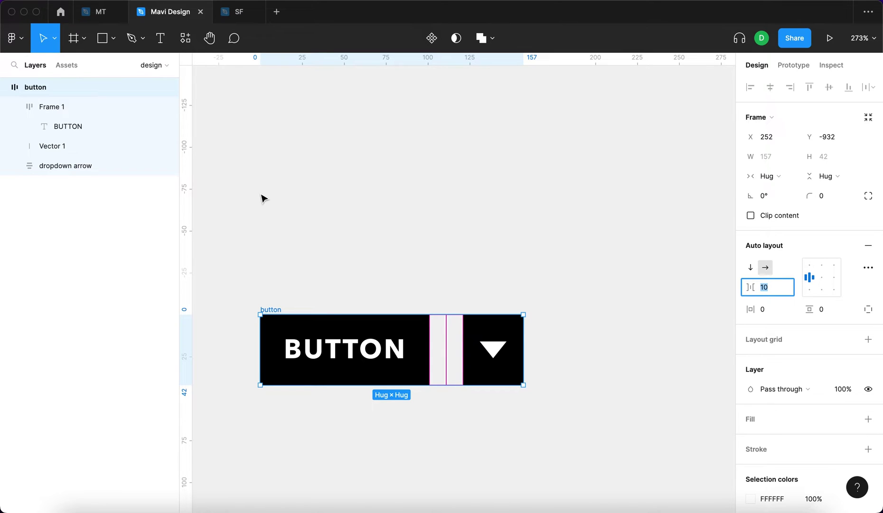
pyautogui.write('0')
pyautogui.press('Return')
# Rename the line layer to 'divider line' and lower its opacity to 40%.
pyautogui.click(377, 215)
pyautogui.scroll(5, 504, 225)
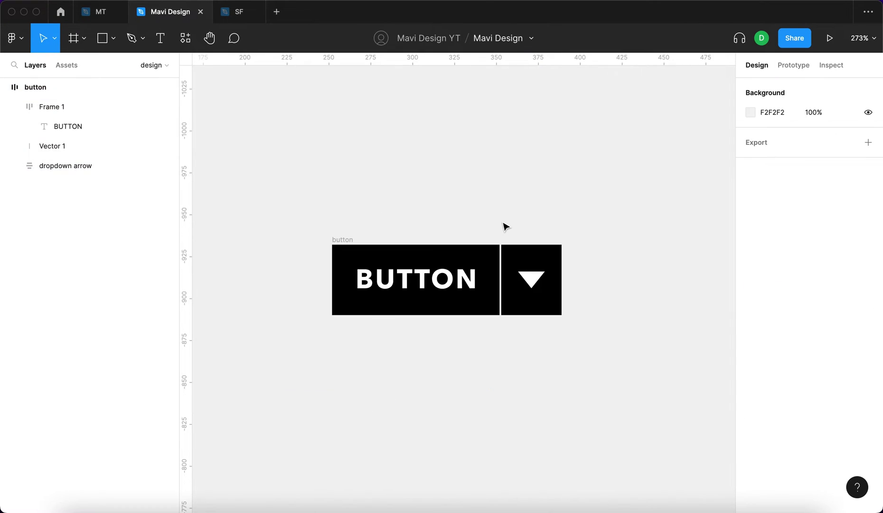
pyautogui.click(501, 286)
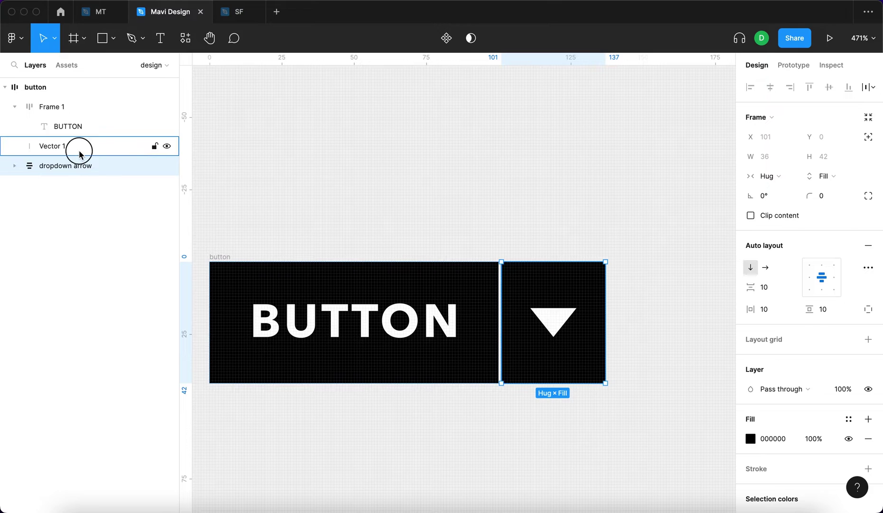
pyautogui.click(59, 150)
pyautogui.press('super+r')
pyautogui.write('divider line')
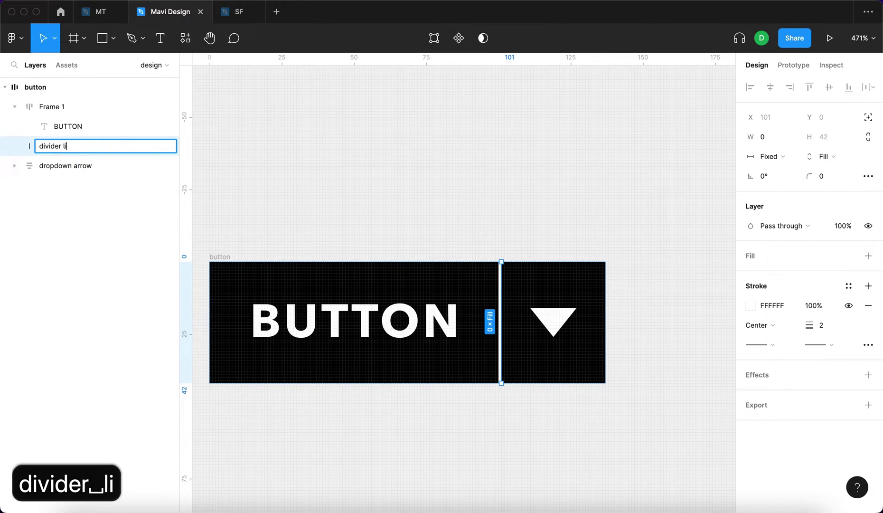
pyautogui.press('Return')
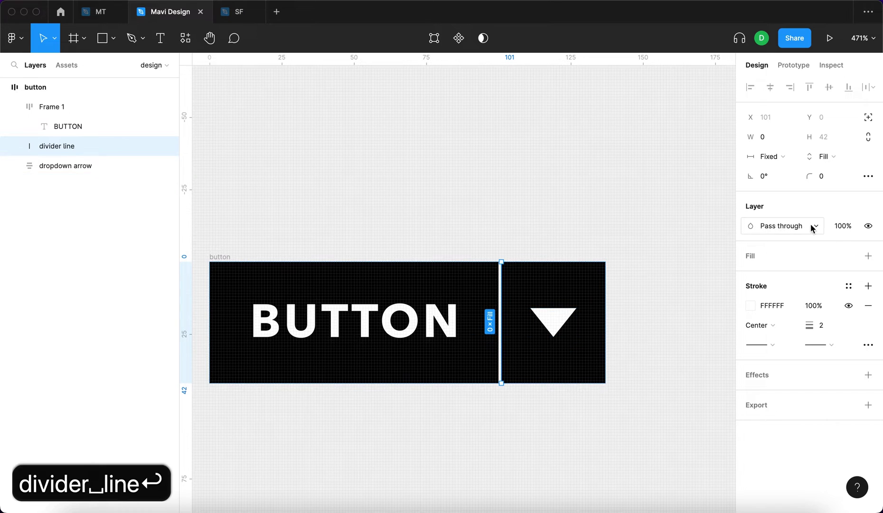
pyautogui.hotkey('shift', 'Down')
pyautogui.hotkey('shift', 'Down')
pyautogui.hotkey('shift', 'Down')
pyautogui.hotkey('shift', 'Down')
pyautogui.hotkey('shift', 'Down')
pyautogui.hotkey('shift', 'Down')
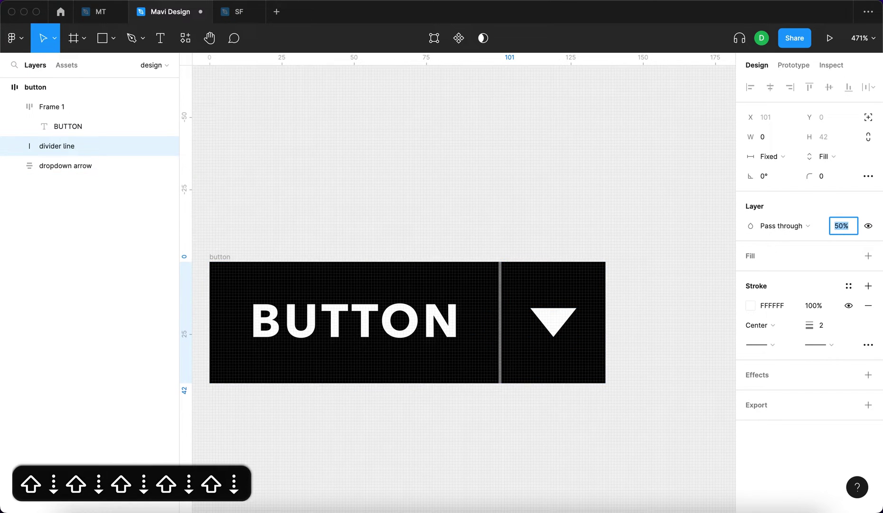
pyautogui.hotkey('shift', 'Down')
pyautogui.hotkey('shift', 'Up')
pyautogui.press('Return')
pyautogui.click(498, 171)
# Increase the dropdown arrow frame's horizontal padding to 14.
pyautogui.scroll(-6, 499, 171)
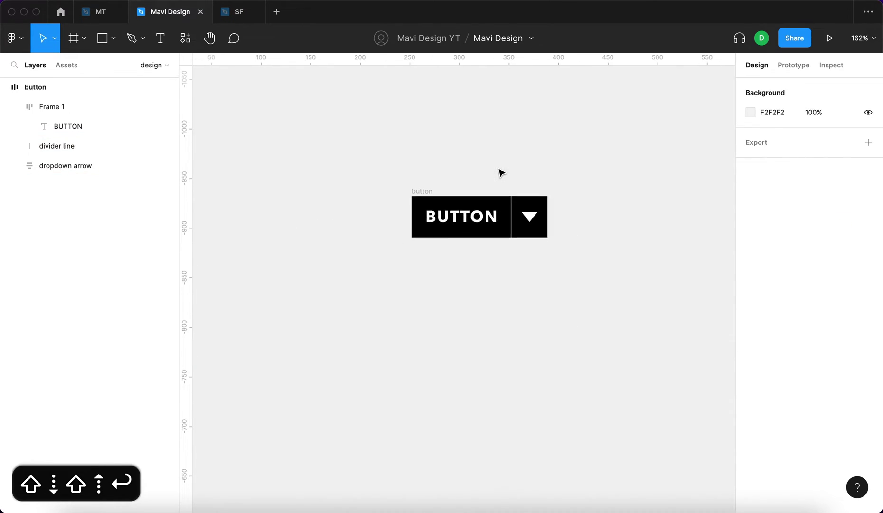
pyautogui.click(541, 223)
pyautogui.click(534, 167)
pyautogui.scroll(4, 545, 244)
pyautogui.click(545, 243)
pyautogui.click(772, 310)
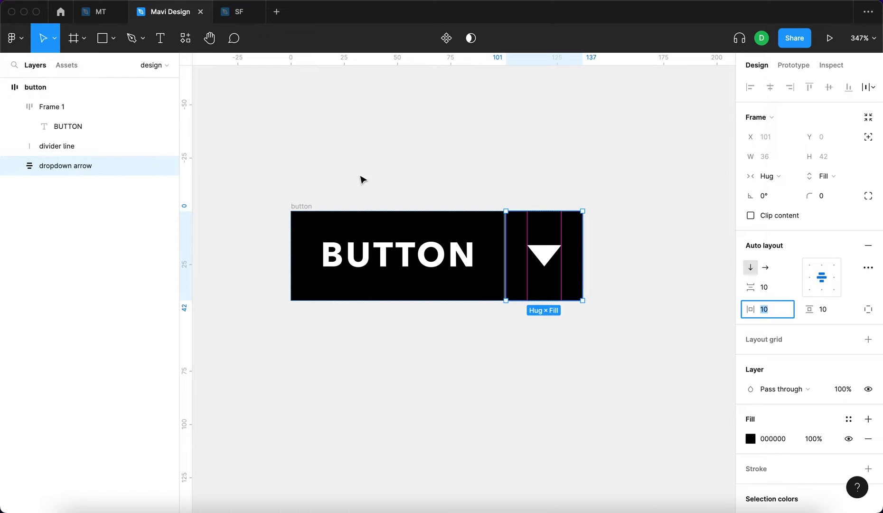
pyautogui.press('Up')
pyautogui.press('Up')
pyautogui.press('Up')
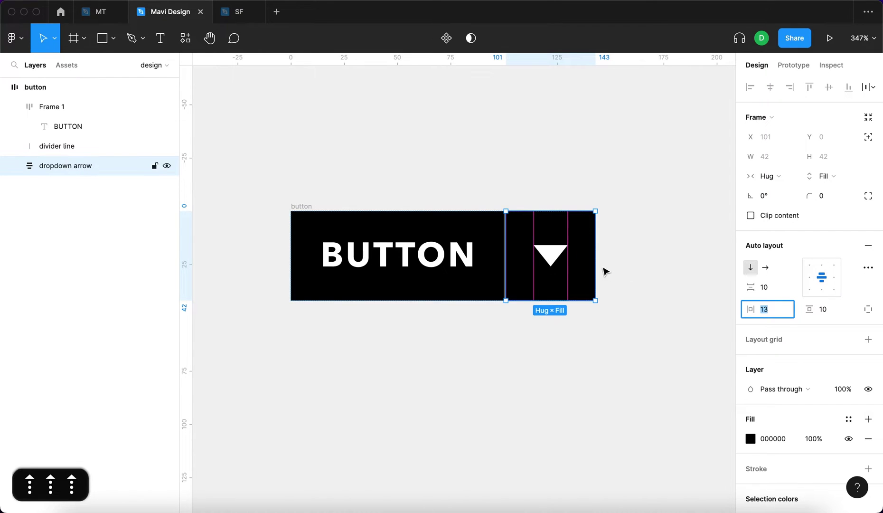
pyautogui.press('Up')
pyautogui.press('Return')
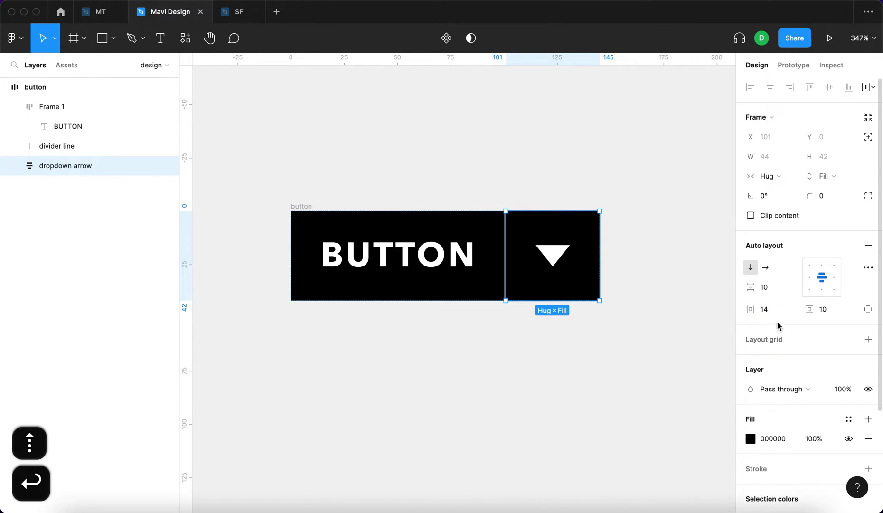
pyautogui.click(693, 258)
# Set the divider line's stroke weight to 3 and reset the zoom to 100%.
pyautogui.click(309, 233)
pyautogui.click(388, 173)
pyautogui.click(84, 150)
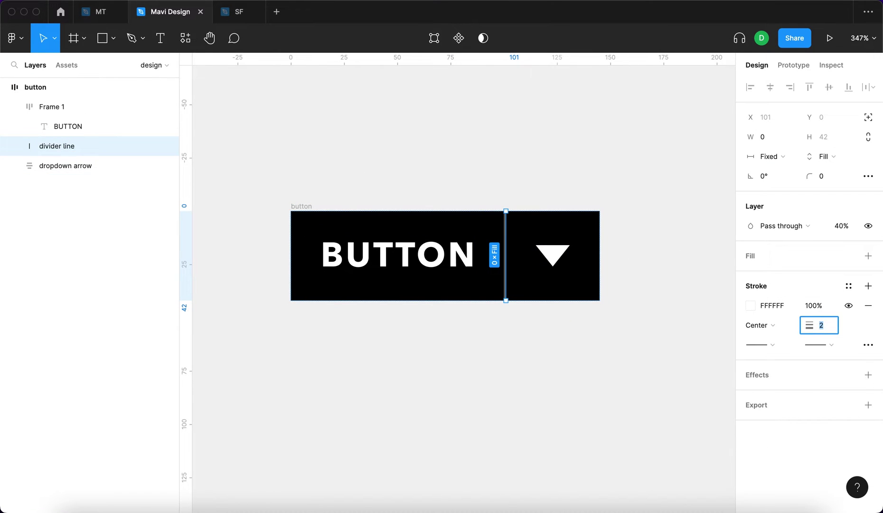
pyautogui.press('Up')
pyautogui.press('Up')
pyautogui.press('Down')
pyautogui.press('Up')
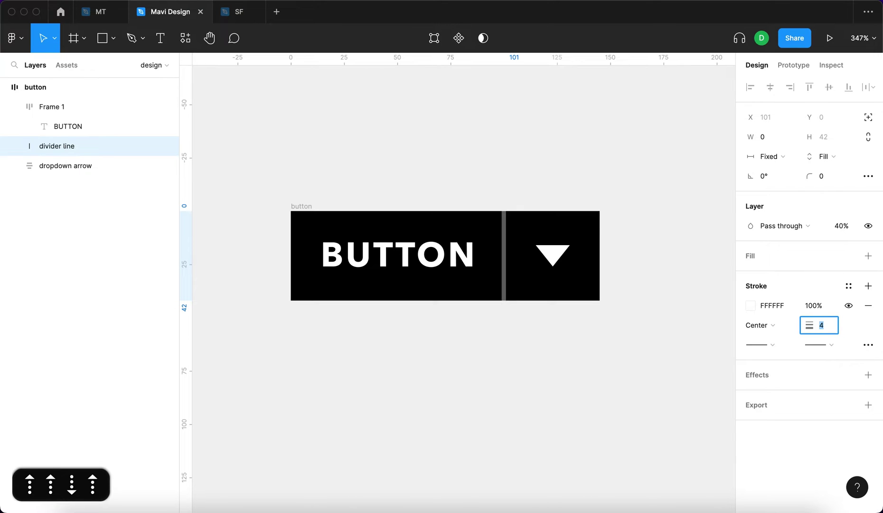
pyautogui.press('Down')
pyautogui.press('Return')
pyautogui.click(496, 321)
pyautogui.press('super+0')
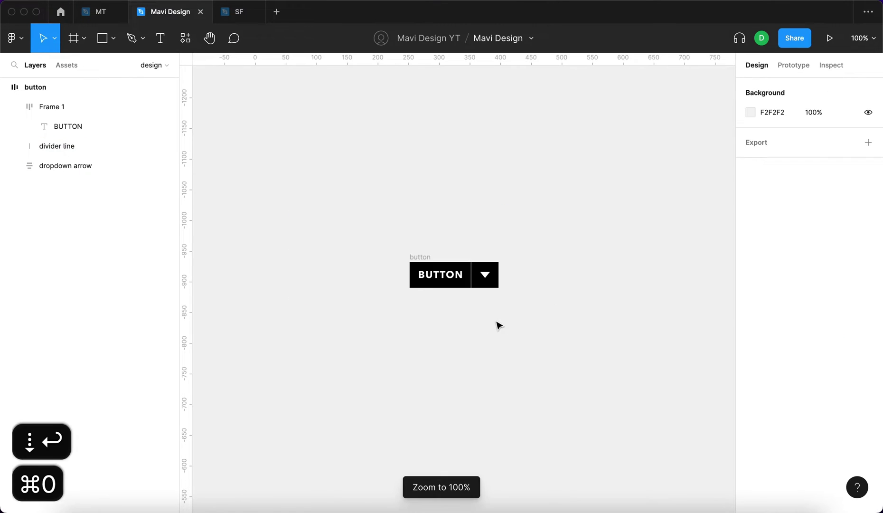
pyautogui.scroll(5, 449, 294)
pyautogui.click(368, 216)
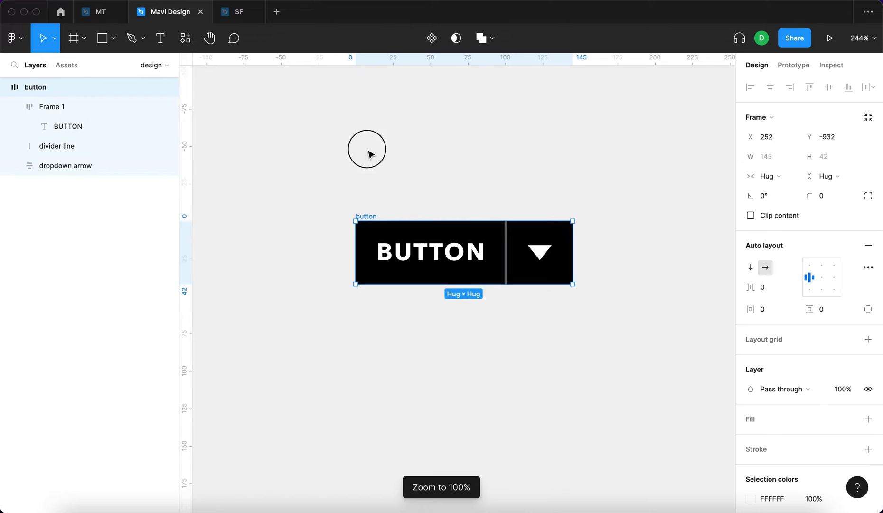
# Move the button frame up and left and round its corners to 6.
pyautogui.moveTo(369, 153); pyautogui.dragTo(348, 137)
pyautogui.click(838, 202)
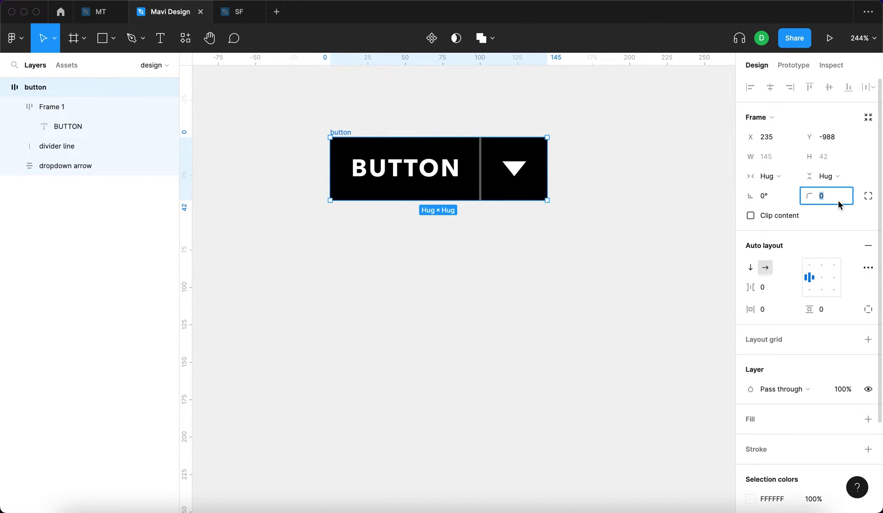
pyautogui.press('Up')
pyautogui.press('Up')
pyautogui.press('Up')
pyautogui.press('Up')
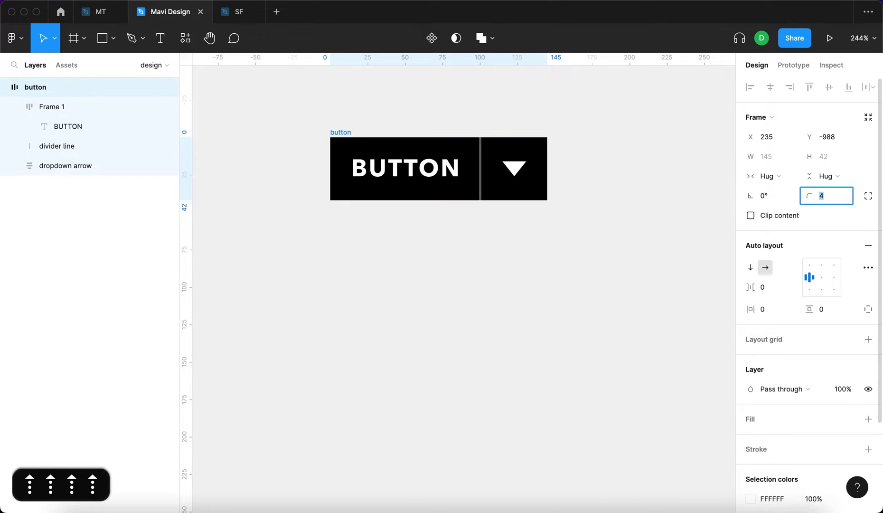
pyautogui.press('Return')
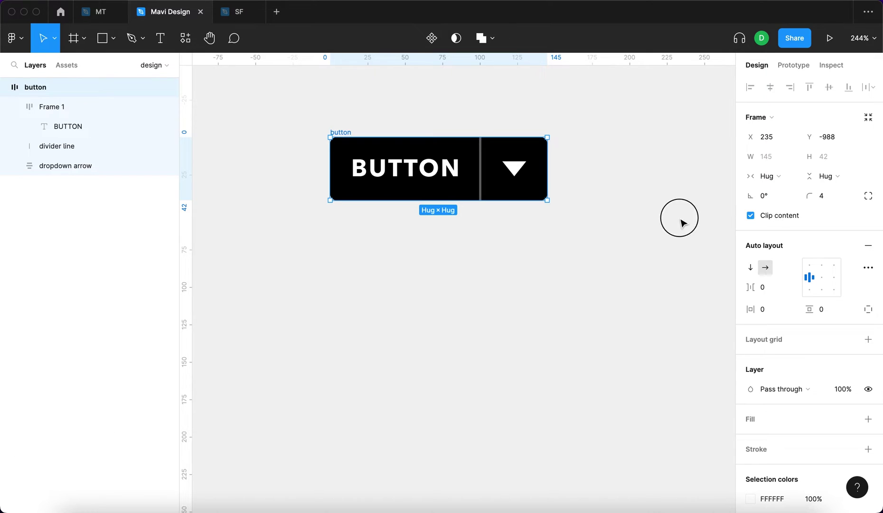
pyautogui.click(680, 221)
pyautogui.press('Up')
pyautogui.press('Up')
pyautogui.press('Up')
pyautogui.press('Up')
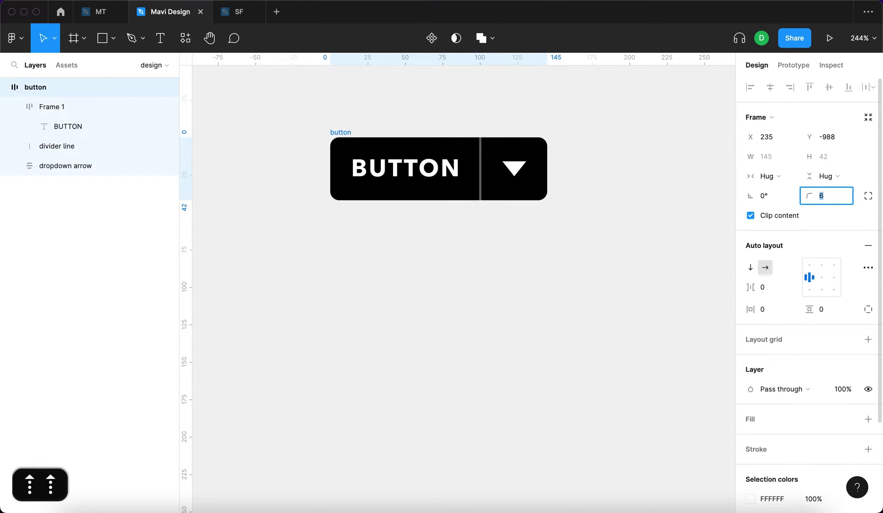
pyautogui.press('Down')
pyautogui.press('Down')
pyautogui.press('Return')
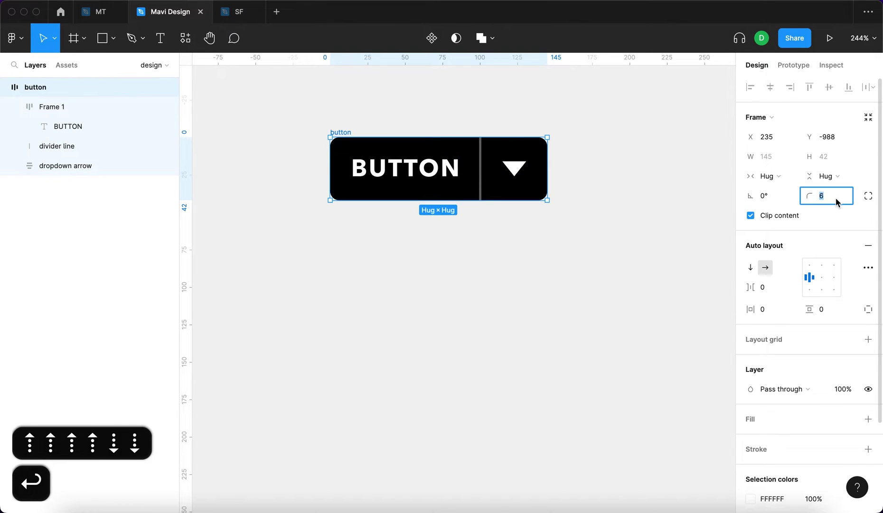
# Set the BUTTON label frame's vertical padding to 12, making the button 46 tall.
pyautogui.click(826, 309)
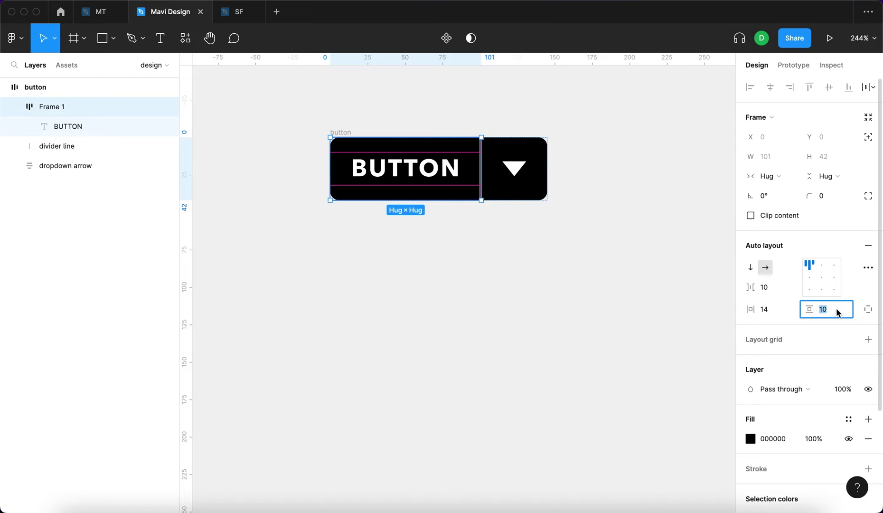
pyautogui.press('Up')
pyautogui.press('Up')
pyautogui.press('Up')
pyautogui.press('Down')
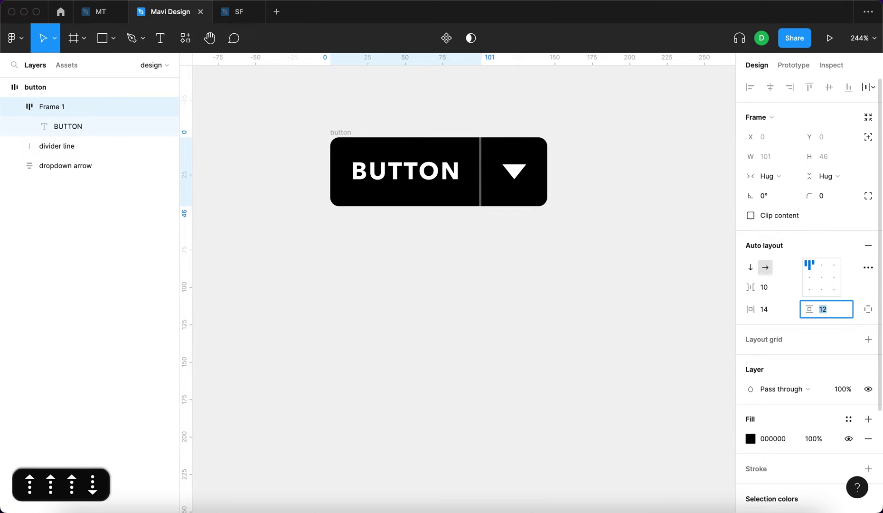
pyautogui.press('Return')
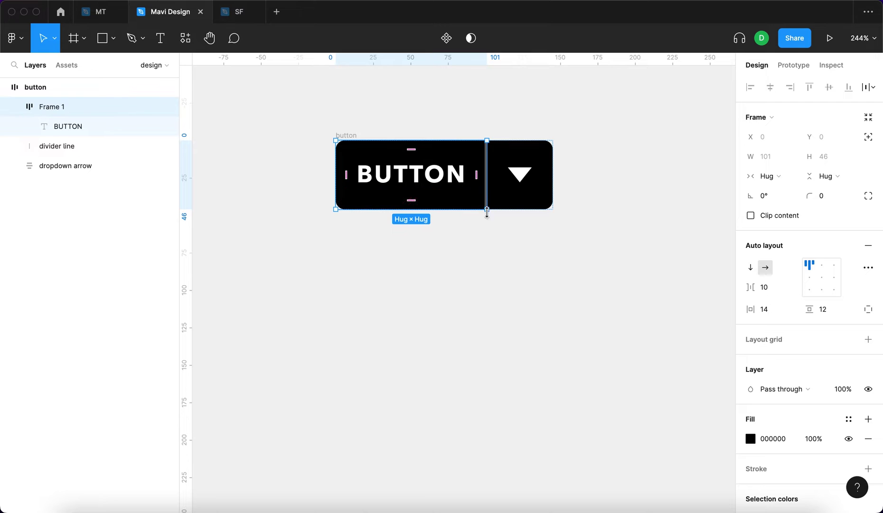
pyautogui.click(531, 186)
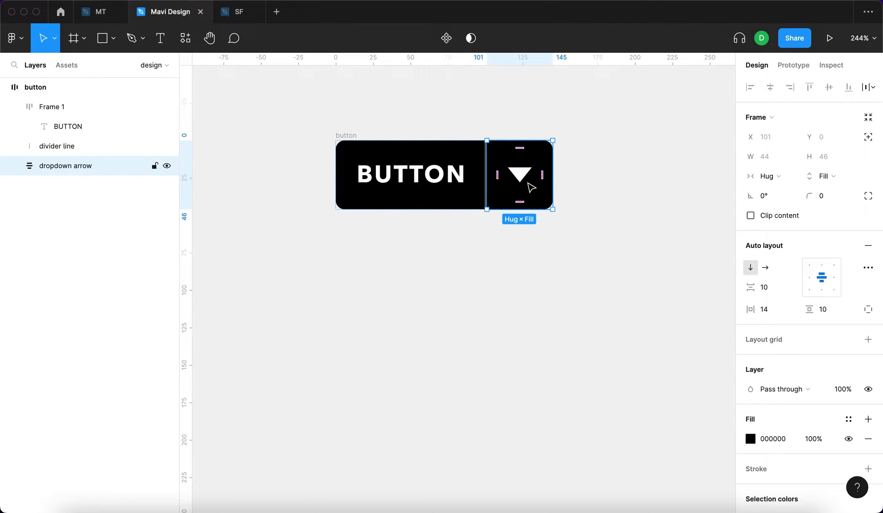
pyautogui.click(99, 146)
pyautogui.click(99, 160)
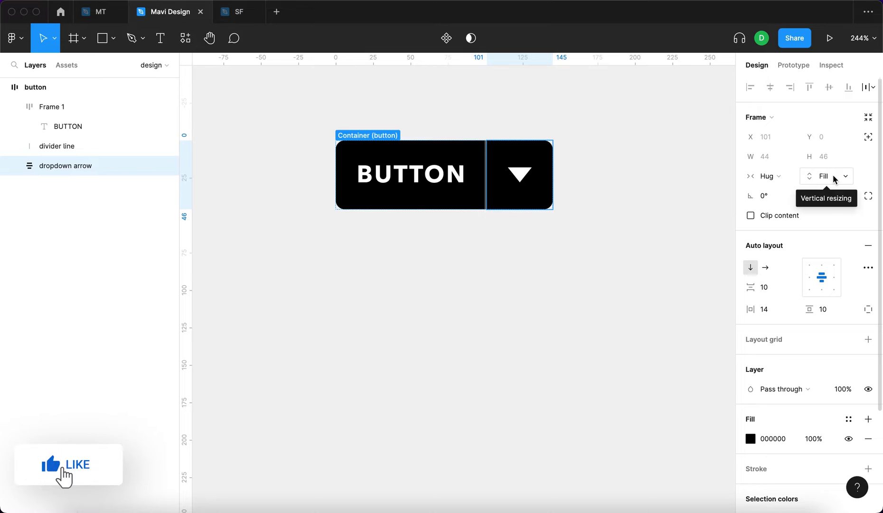
pyautogui.click(616, 201)
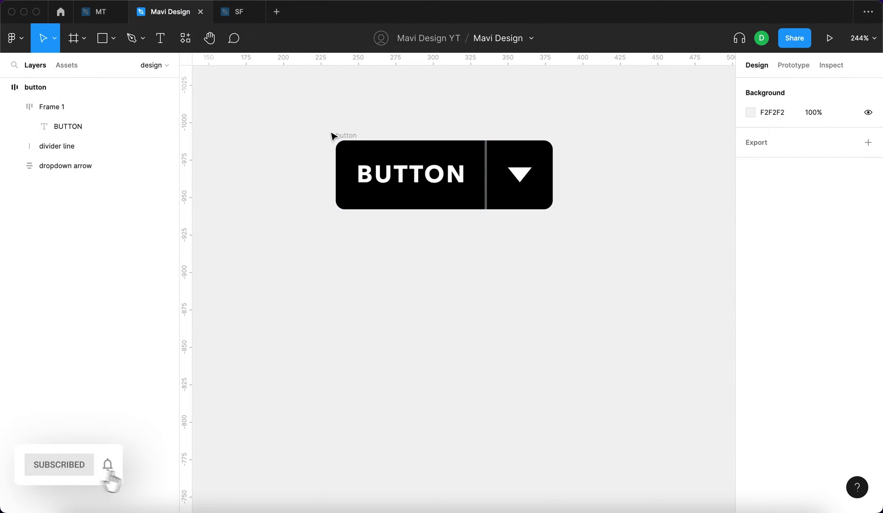
# Change the button's black fill to blue 004DB9.
pyautogui.click(346, 134)
pyautogui.scroll(-2, 348, 258)
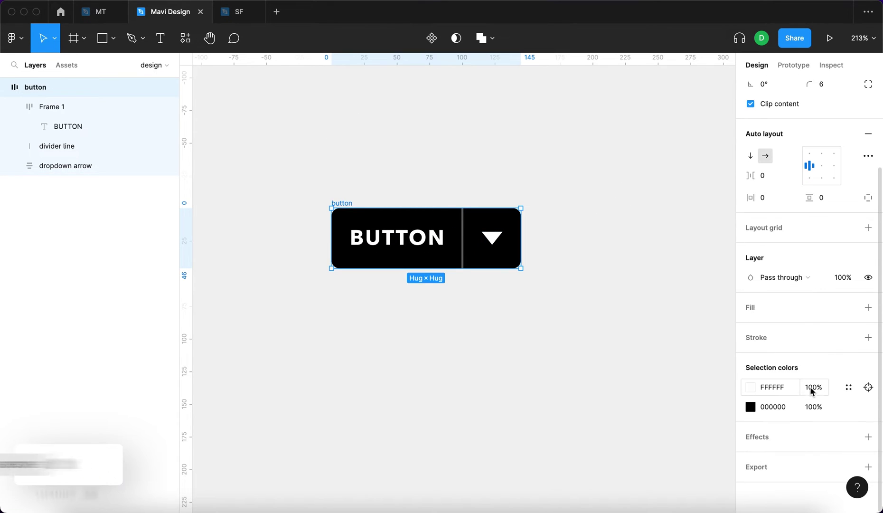
pyautogui.click(750, 407)
pyautogui.moveTo(660, 367); pyautogui.dragTo(685, 368)
pyautogui.moveTo(685, 308); pyautogui.dragTo(743, 309)
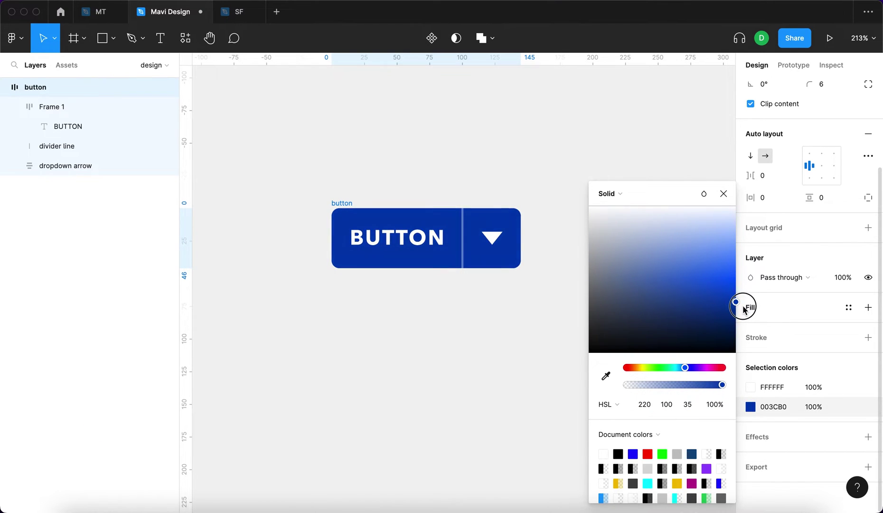
pyautogui.moveTo(685, 367); pyautogui.dragTo(684, 367)
pyautogui.press('super+0')
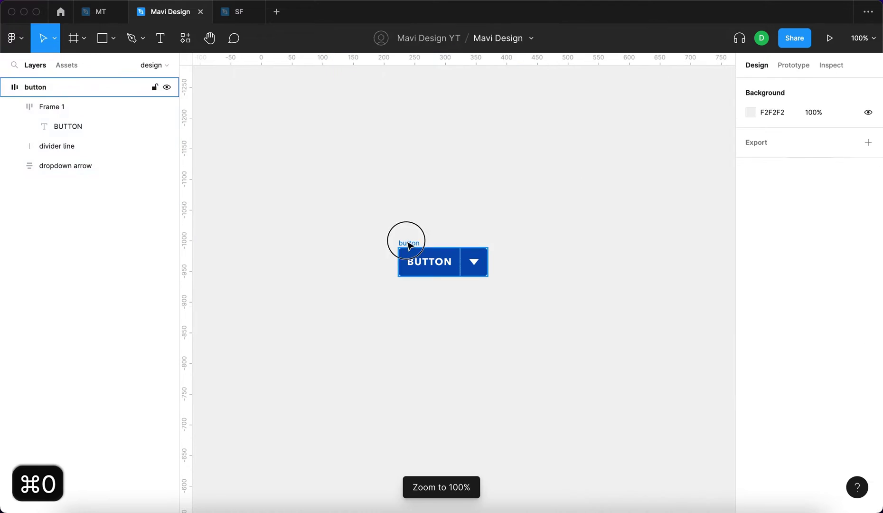
# Add a drop shadow sampled from the button blue, blur 15, Y offset 9, 13% opacity.
pyautogui.click(868, 436)
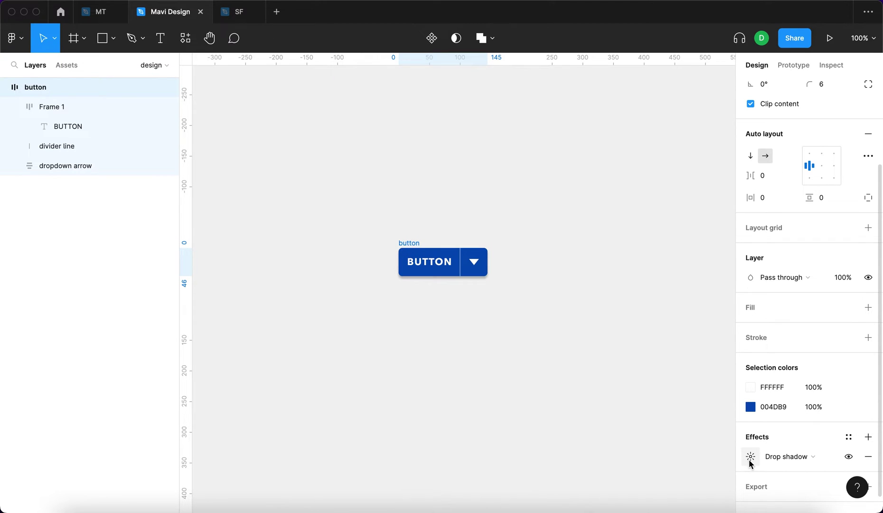
pyautogui.click(750, 456)
pyautogui.click(602, 458)
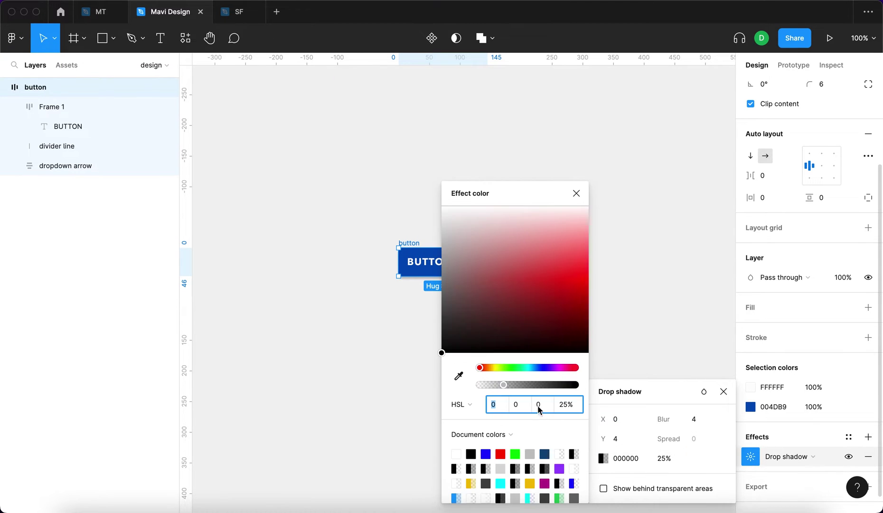
pyautogui.click(459, 376)
pyautogui.click(407, 271)
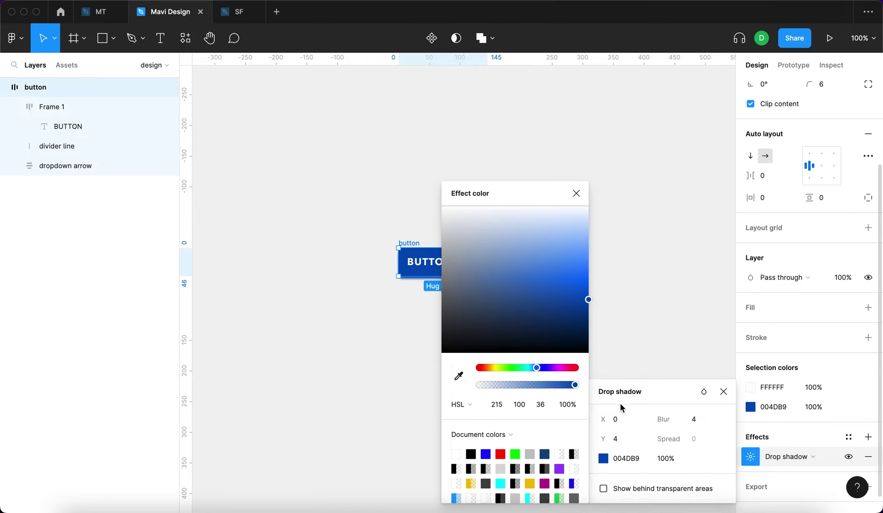
pyautogui.click(693, 426)
pyautogui.hotkey('shift', 'Up')
pyautogui.click(609, 433)
pyautogui.press('Up')
pyautogui.press('Up')
pyautogui.press('Up')
pyautogui.press('Up')
pyautogui.press('Up')
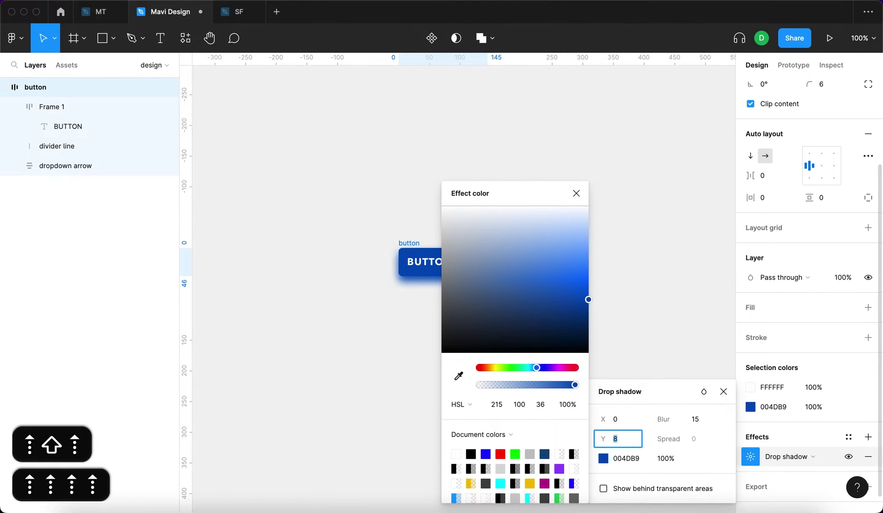
pyautogui.moveTo(575, 385); pyautogui.dragTo(499, 387)
pyautogui.click(576, 193)
pyautogui.click(470, 194)
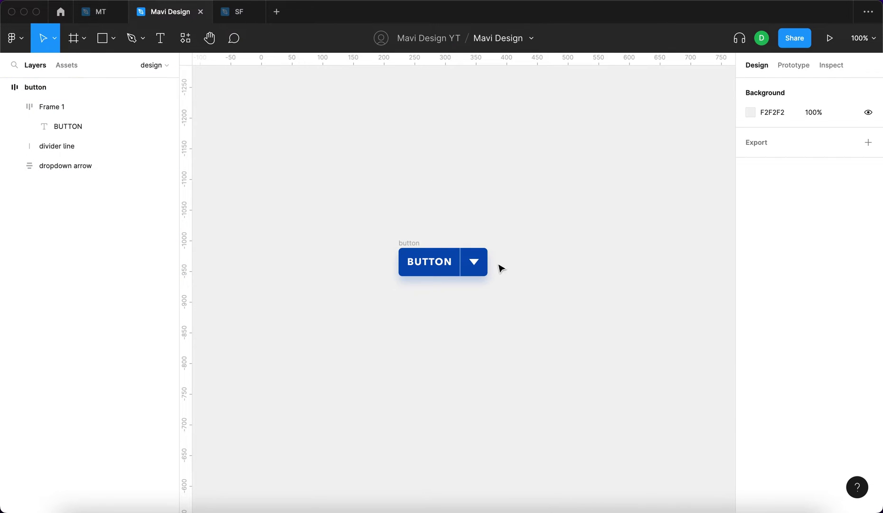
pyautogui.click(399, 237)
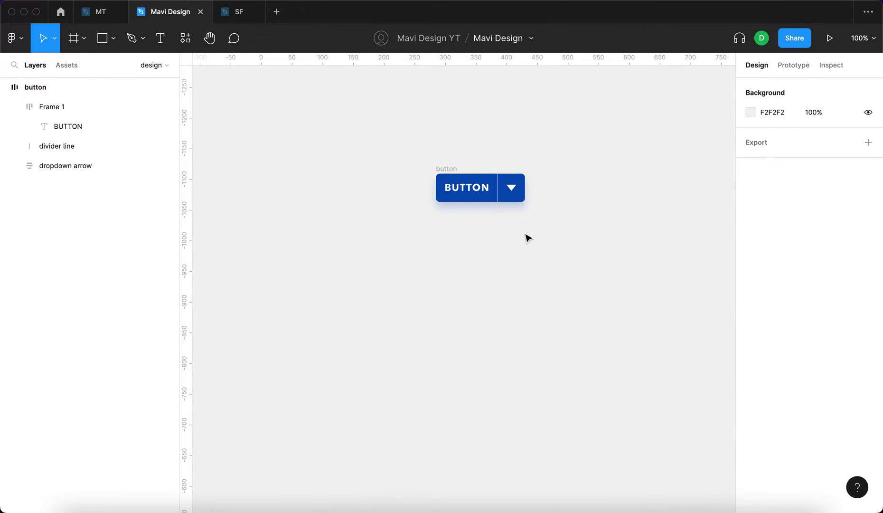
# Copy the BUTTON text below the button and retype it as 'Option'.
pyautogui.doubleClick(477, 195)
pyautogui.moveTo(477, 196); pyautogui.dragTo(429, 242)
pyautogui.scroll(3, 432, 239)
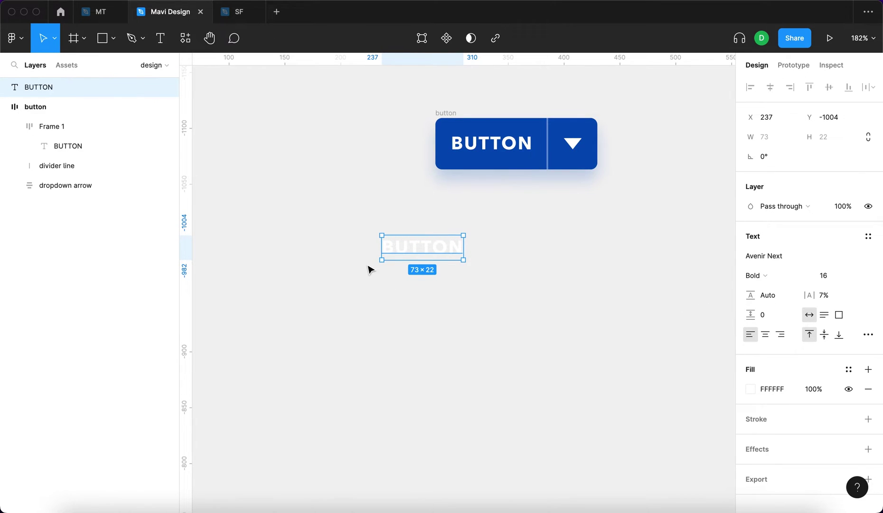
pyautogui.doubleClick(441, 253)
pyautogui.write('Option')
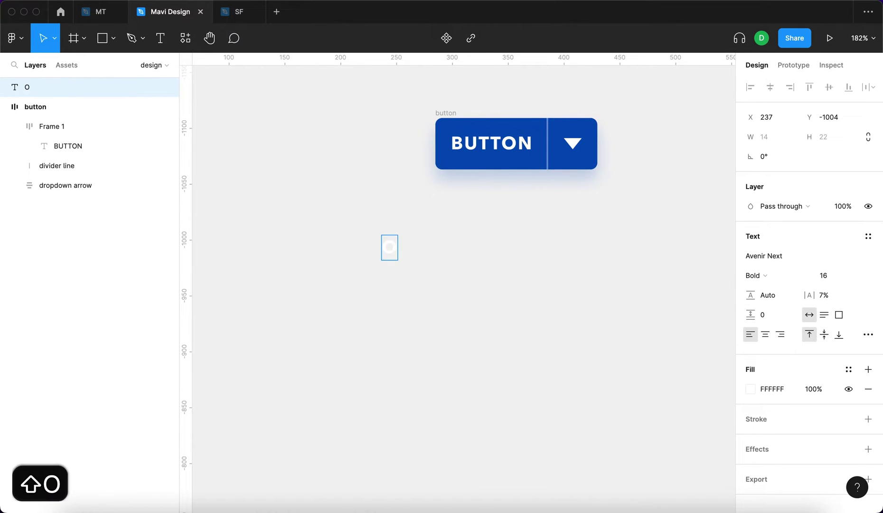
pyautogui.press('Escape')
# Make the Option text Demi Bold with 3% letter spacing and wrap it in auto layout.
pyautogui.click(782, 274)
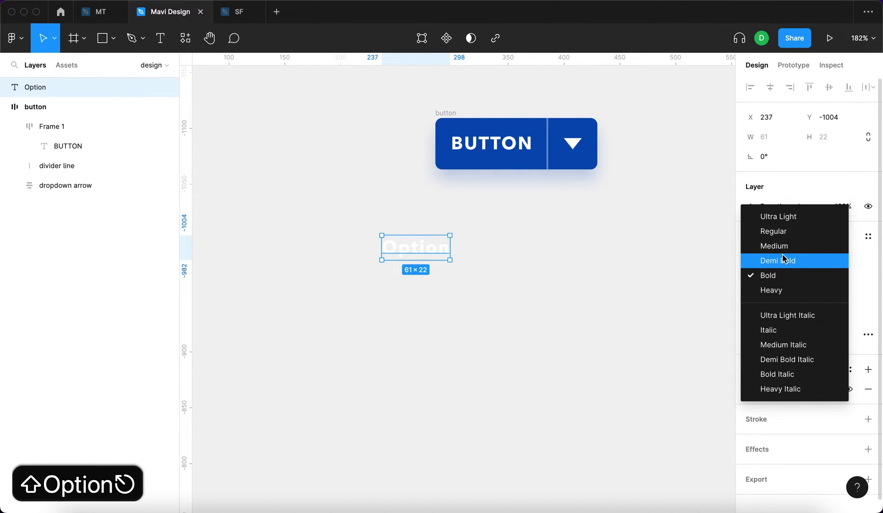
pyautogui.click(782, 259)
pyautogui.press('Down')
pyautogui.press('Down')
pyautogui.press('Down')
pyautogui.press('Down')
pyautogui.press('Down')
pyautogui.press('Down')
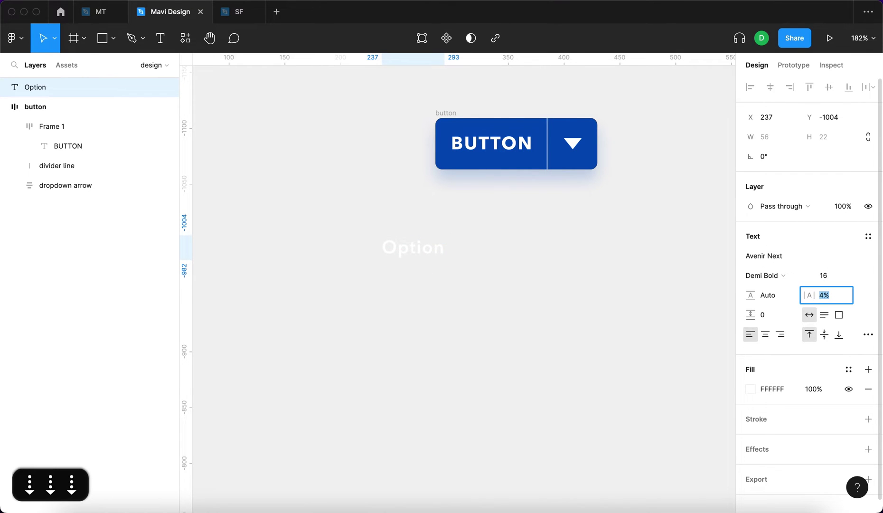
pyautogui.press('Up')
pyautogui.press('Up')
pyautogui.press('Up')
pyautogui.press('Return')
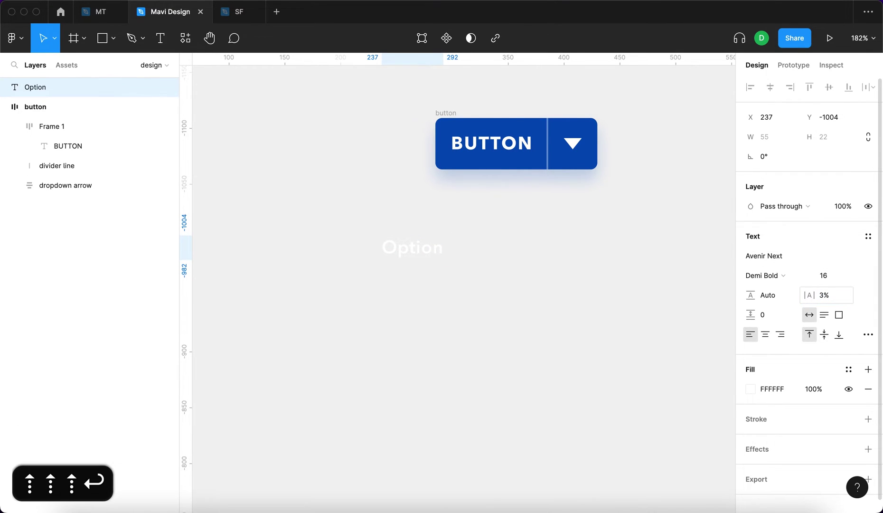
pyautogui.click(581, 301)
pyautogui.moveTo(443, 256); pyautogui.dragTo(477, 286)
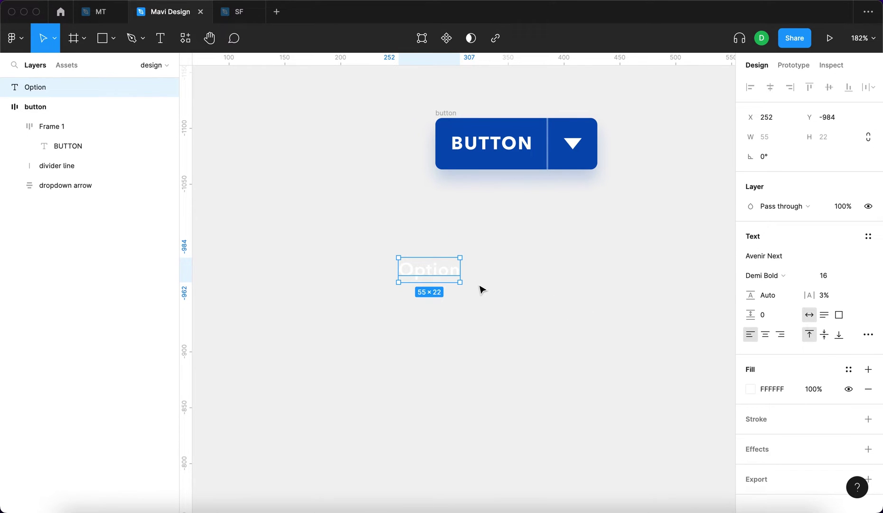
pyautogui.hotkey('shift', 'a')
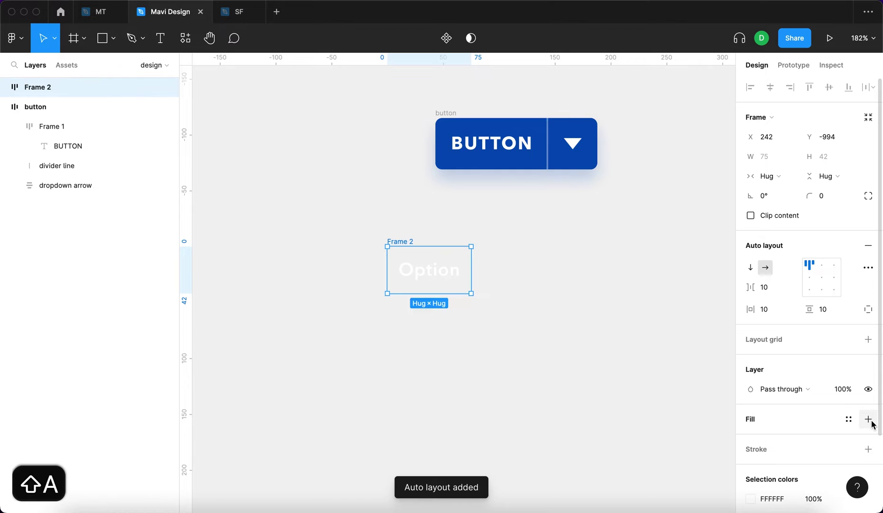
# Give the Option frame a black fill at 75% opacity.
pyautogui.click(871, 422)
pyautogui.click(776, 443)
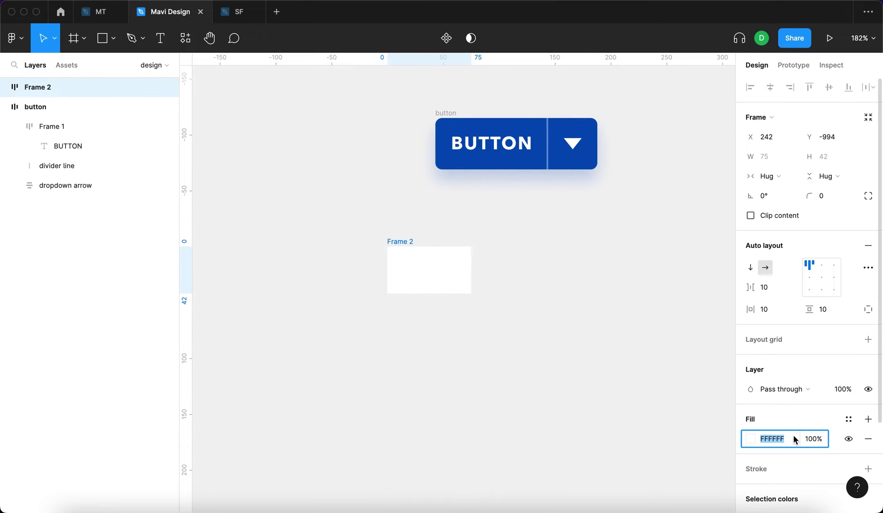
pyautogui.write('0')
pyautogui.press('Return')
pyautogui.click(817, 439)
pyautogui.hotkey('shift', 'Down')
pyautogui.hotkey('shift', 'Down')
pyautogui.hotkey('shift', 'Down')
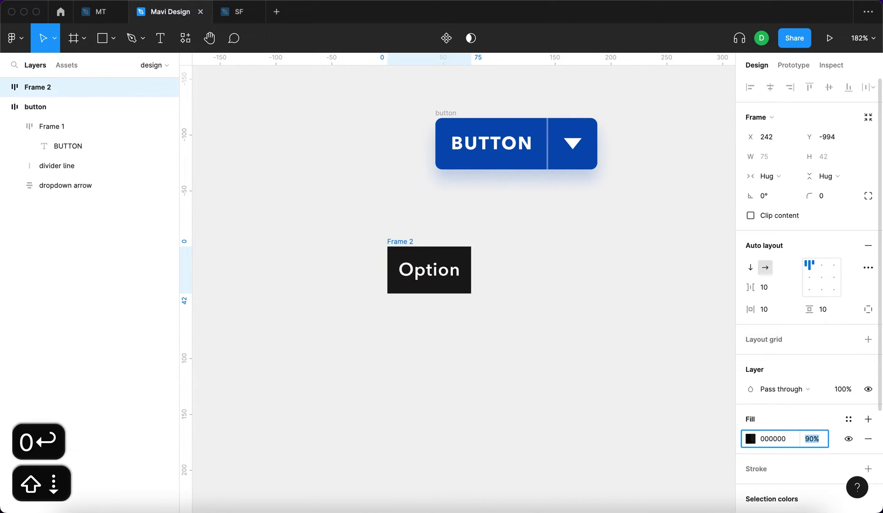
pyautogui.press('Up')
pyautogui.press('Up')
pyautogui.press('Up')
pyautogui.press('Up')
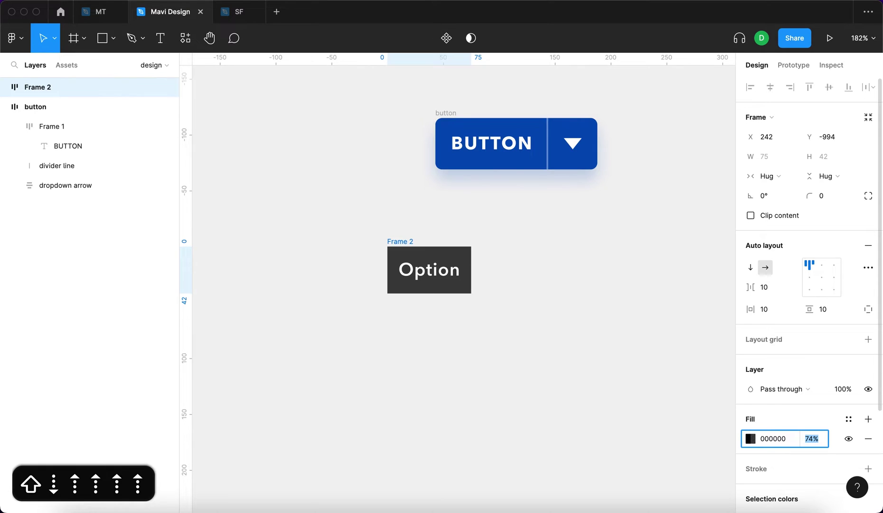
pyautogui.press('Up')
pyautogui.press('Return')
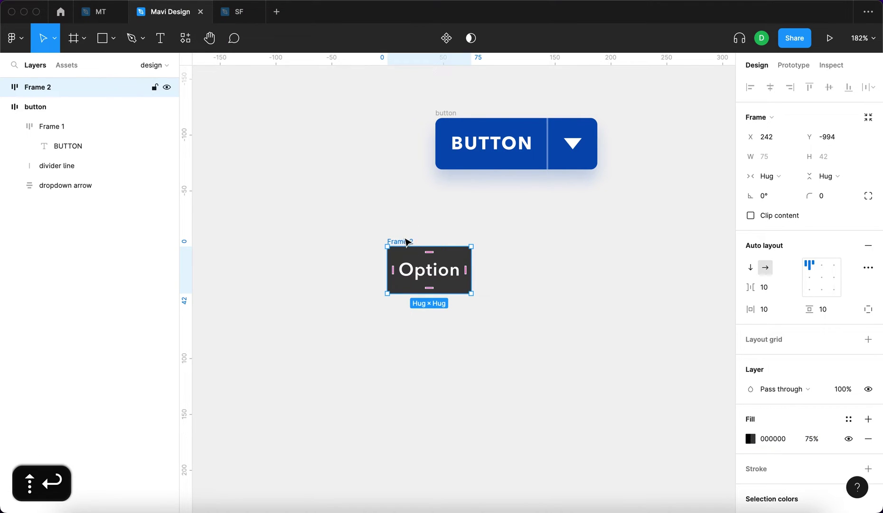
# Set the Option frame's horizontal padding to 14.
pyautogui.click(763, 309)
pyautogui.press('Up')
pyautogui.press('Up')
pyautogui.press('Up')
pyautogui.press('Up')
pyautogui.press('Up')
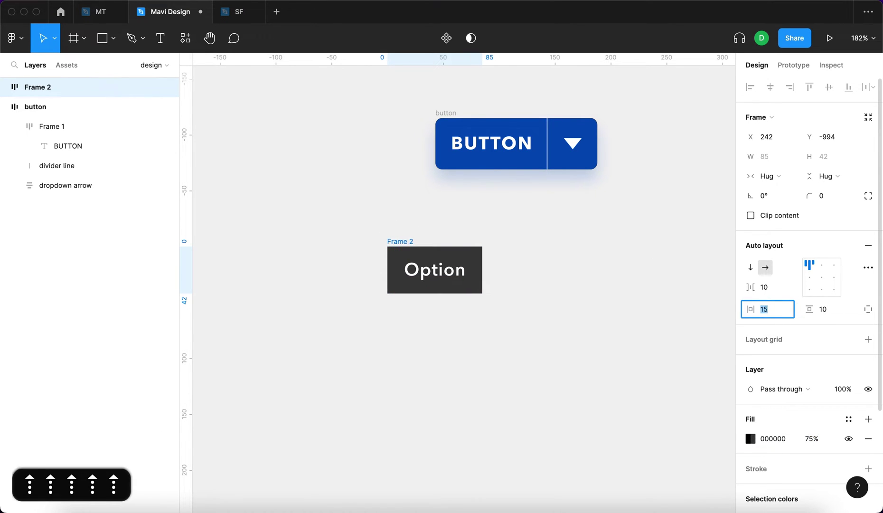
pyautogui.press('Down')
pyautogui.hotkey('shift', 'Left')
pyautogui.hotkey('shift', 'Left')
pyautogui.hotkey('shift', 'Left')
pyautogui.hotkey('shift', 'Left')
pyautogui.hotkey('shift', 'Left')
pyautogui.hotkey('shift', 'Left')
pyautogui.hotkey('shift', 'Left')
pyautogui.hotkey('shift', 'Left')
pyautogui.hotkey('shift', 'Up')
pyautogui.hotkey('shift', 'Up')
pyautogui.hotkey('shift', 'Up')
pyautogui.press('super+r')
# Name the row layer 'option' and duplicate it twice below itself.
pyautogui.write('opt')
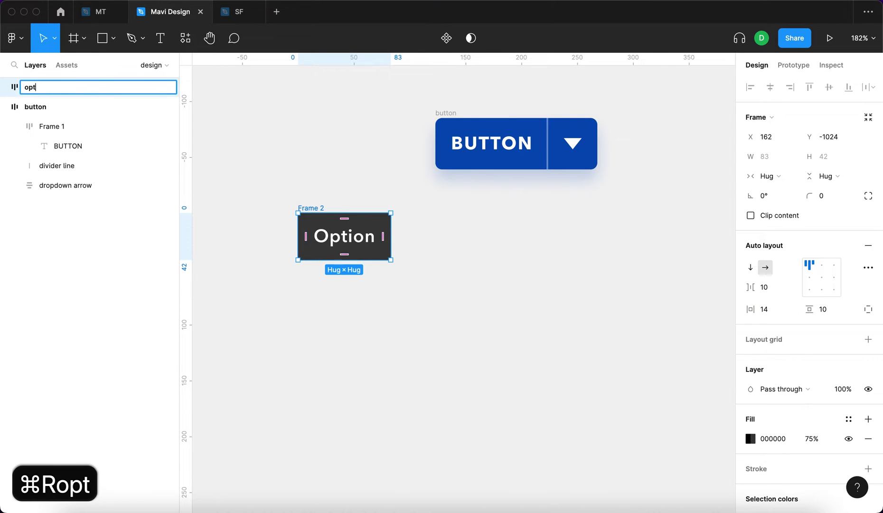
pyautogui.write('ion')
pyautogui.press('Return')
pyautogui.moveTo(307, 216); pyautogui.dragTo(319, 304)
pyautogui.moveTo(515, 382); pyautogui.dragTo(253, 187)
# Wrap the three option rows in an auto-layout frame named 'options dropdown menu'.
pyautogui.moveTo(224, 156); pyautogui.dragTo(258, 201)
pyautogui.hotkey('shift', 'a')
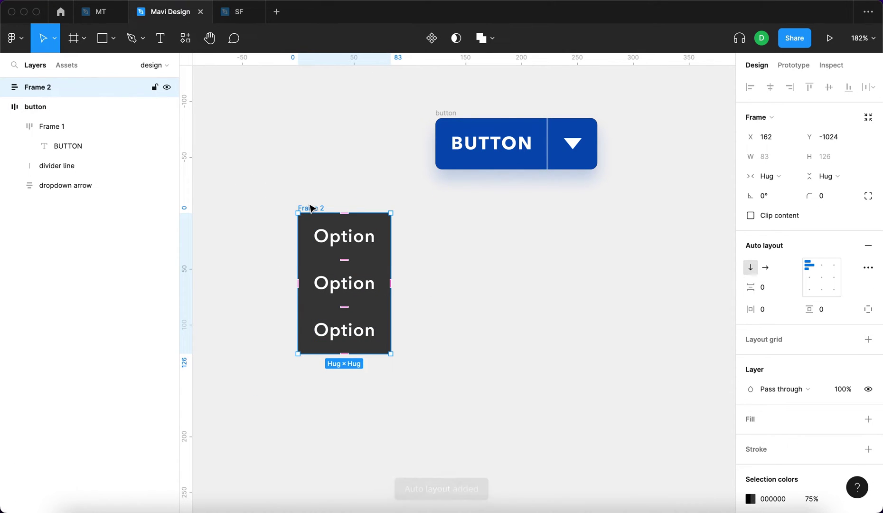
pyautogui.press('super+r')
pyautogui.write('options d')
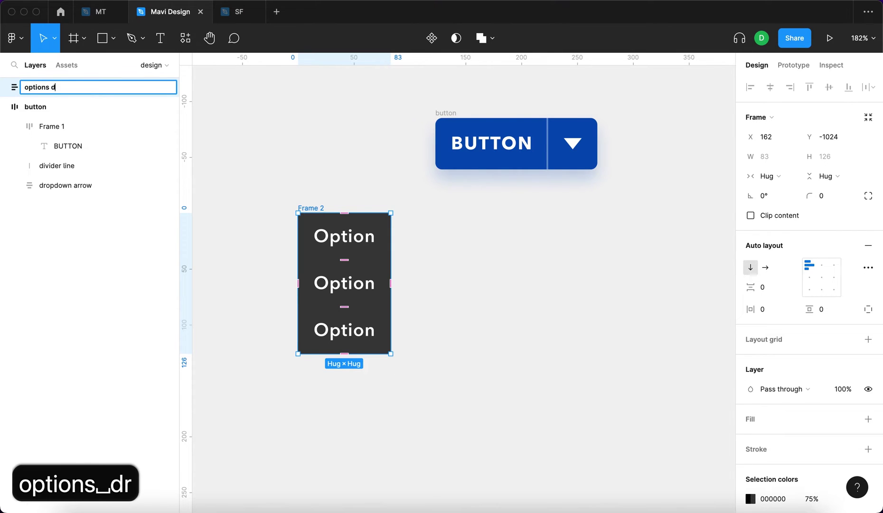
pyautogui.write('ropdown menu')
pyautogui.press('Return')
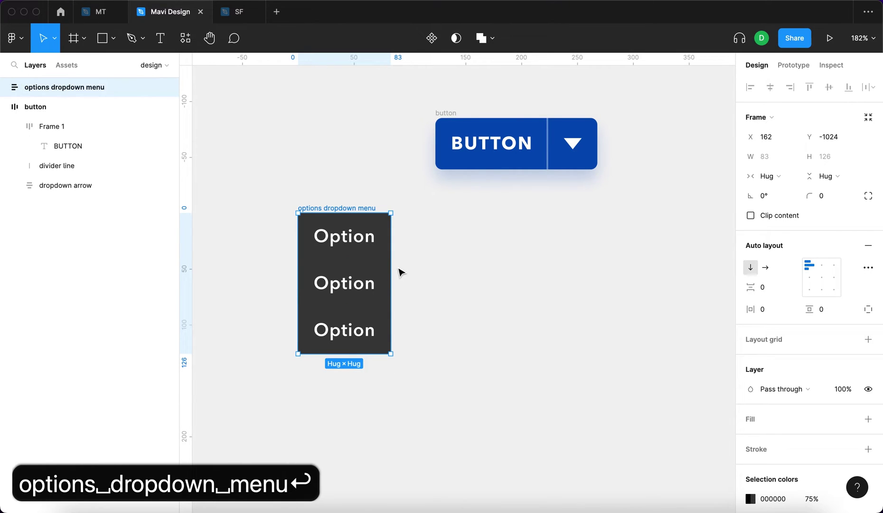
# Widen the dropdown frame to 160 and set the rows to Fill container.
pyautogui.moveTo(393, 252); pyautogui.dragTo(477, 252)
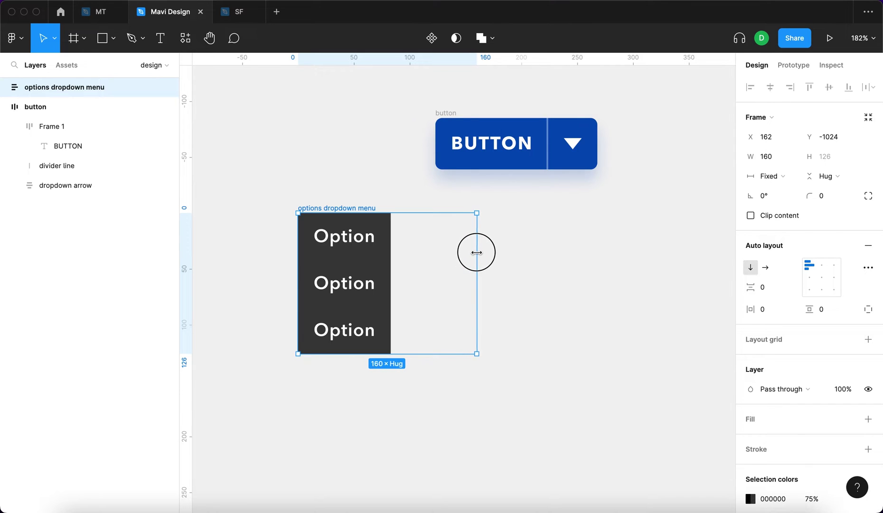
pyautogui.click(326, 224)
pyautogui.keyDown('shift'); pyautogui.click(347, 283); pyautogui.keyUp('shift')
pyautogui.keyDown('shift'); pyautogui.click(347, 329); pyautogui.keyUp('shift')
pyautogui.moveTo(391, 283); pyautogui.dragTo(477, 283)
pyautogui.click(594, 282)
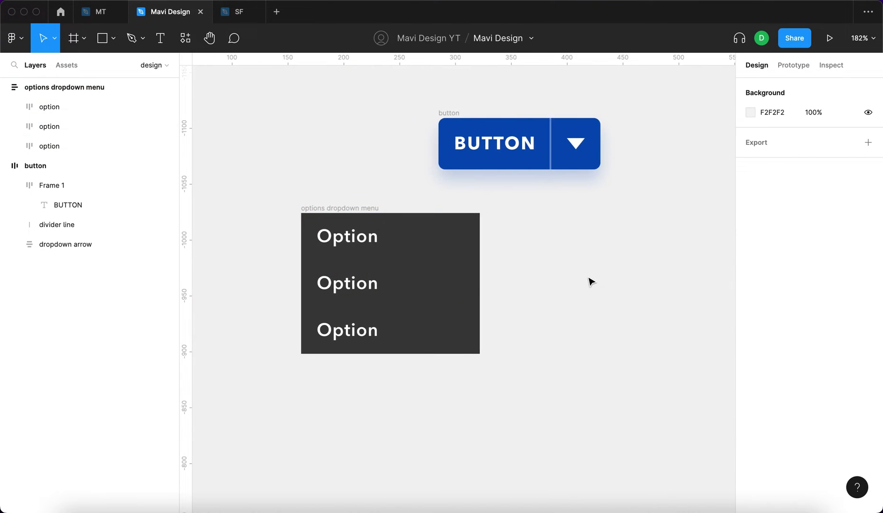
# Turn the standalone option row into a component and move it up-left.
pyautogui.hscroll(-4, 475, 247)
pyautogui.click(396, 218)
pyautogui.moveTo(396, 218); pyautogui.dragTo(332, 114)
pyautogui.click(489, 273)
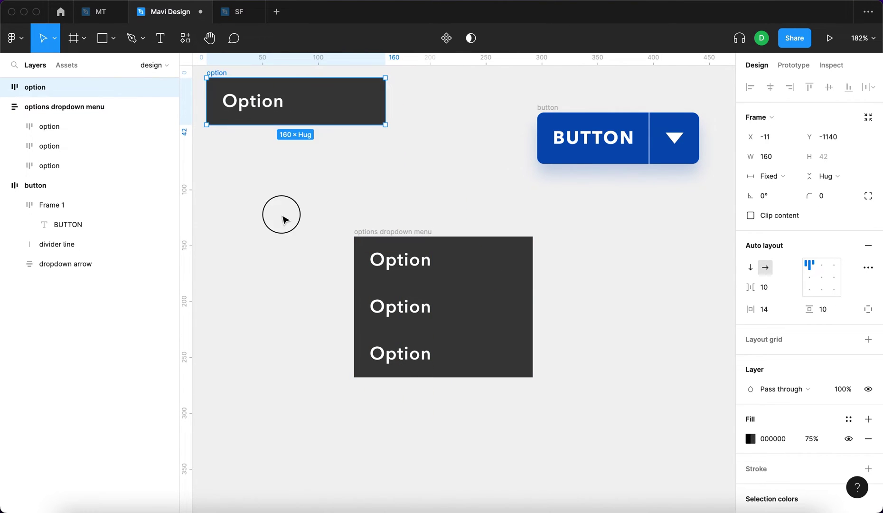
pyautogui.click(282, 220)
pyautogui.hscroll(-5, 286, 219)
pyautogui.scroll(2, 285, 219)
pyautogui.click(326, 110)
pyautogui.click(446, 37)
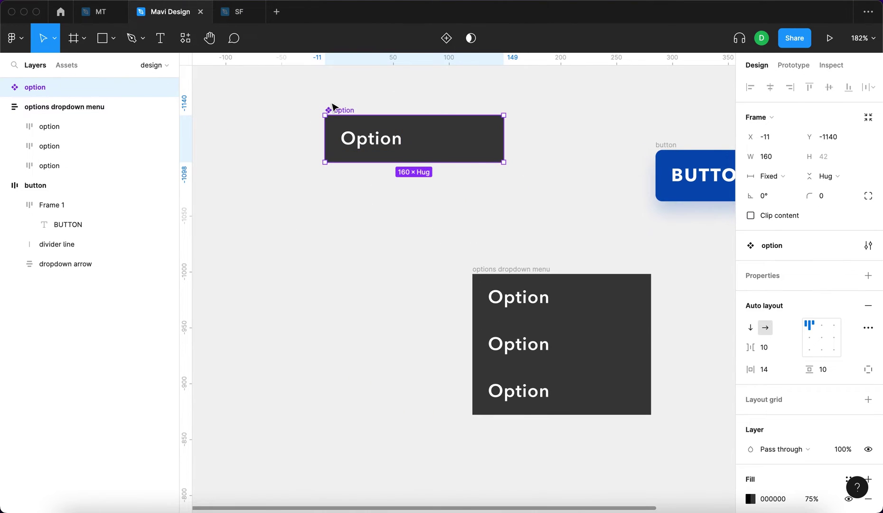
pyautogui.moveTo(359, 109); pyautogui.dragTo(303, 101)
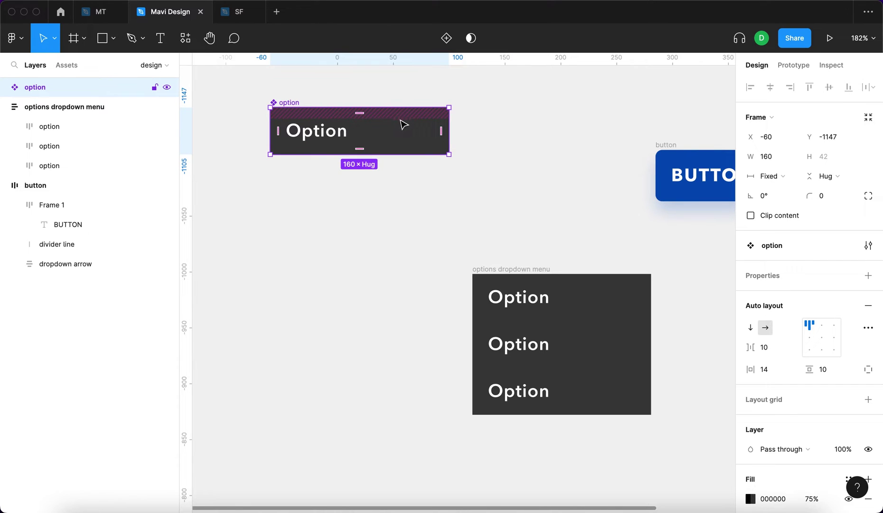
# Add a second variant to the option component and name it 'hover'.
pyautogui.click(446, 38)
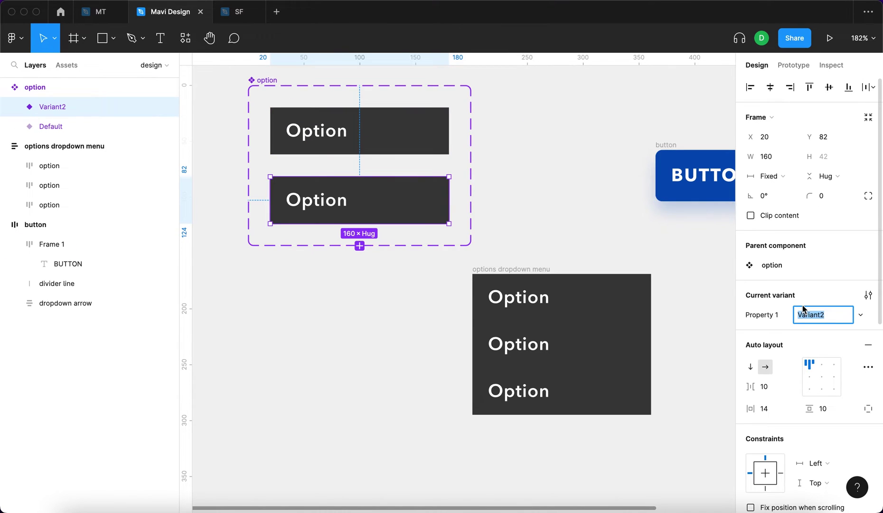
pyautogui.write('hover')
pyautogui.press('Return')
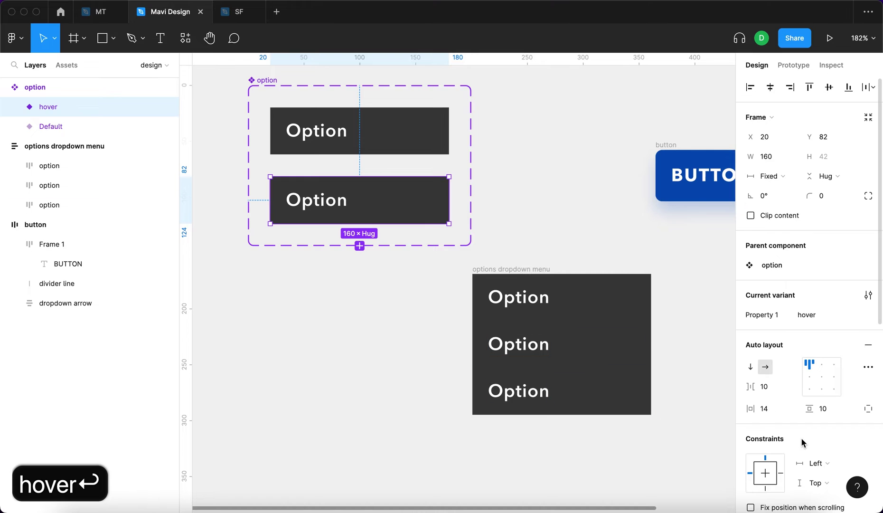
pyautogui.scroll(-3, 804, 441)
pyautogui.scroll(-4, 800, 441)
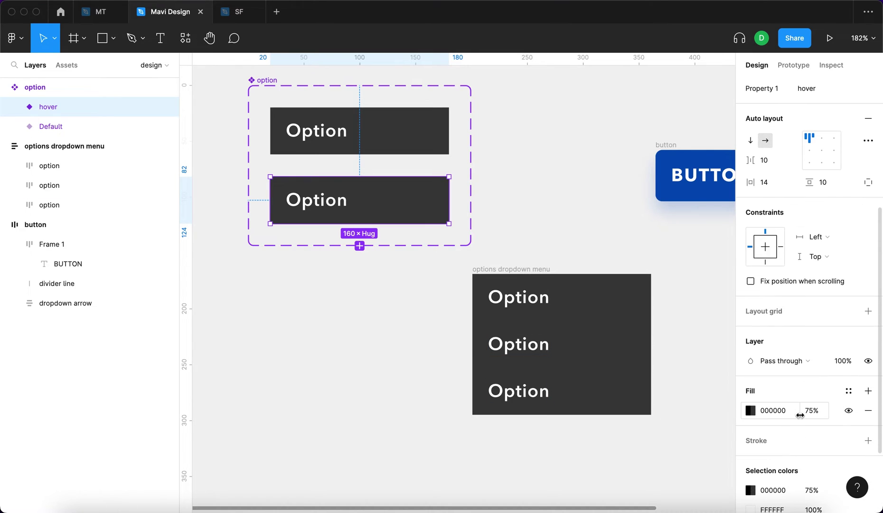
# Give the hover variant an extra white fill at 20%.
pyautogui.click(868, 391)
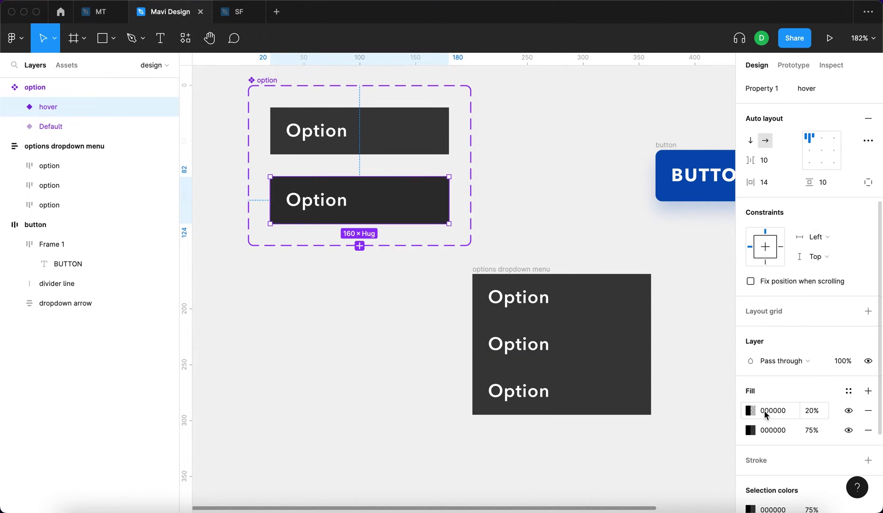
pyautogui.click(749, 412)
pyautogui.click(603, 373)
pyautogui.click(538, 148)
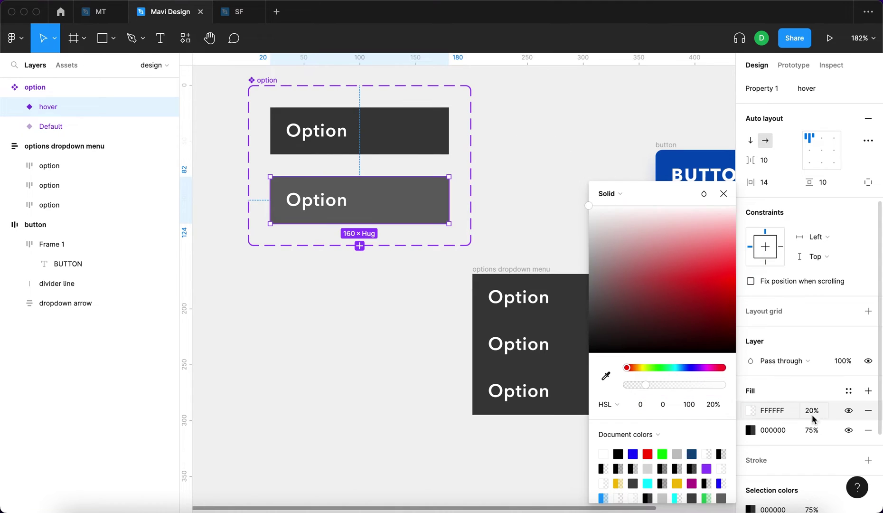
pyautogui.press('Escape')
pyautogui.press('Return')
pyautogui.click(601, 233)
pyautogui.click(398, 141)
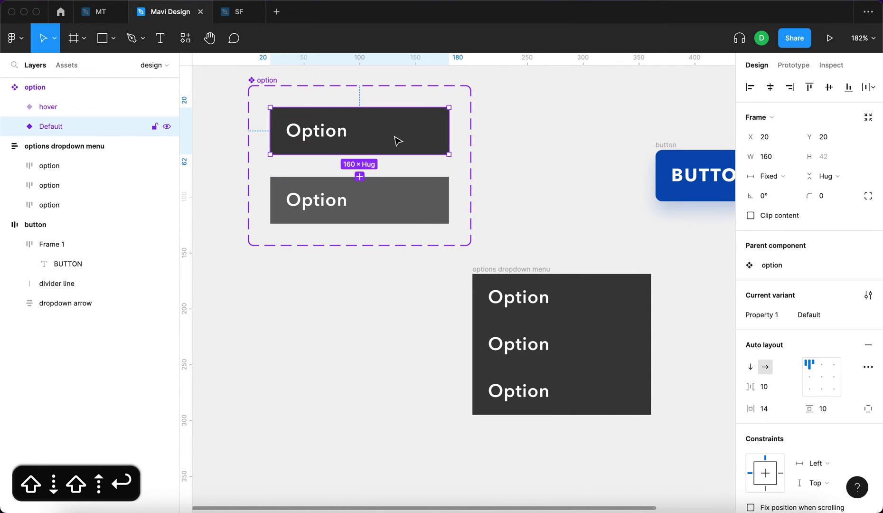
pyautogui.click(270, 85)
pyautogui.click(791, 65)
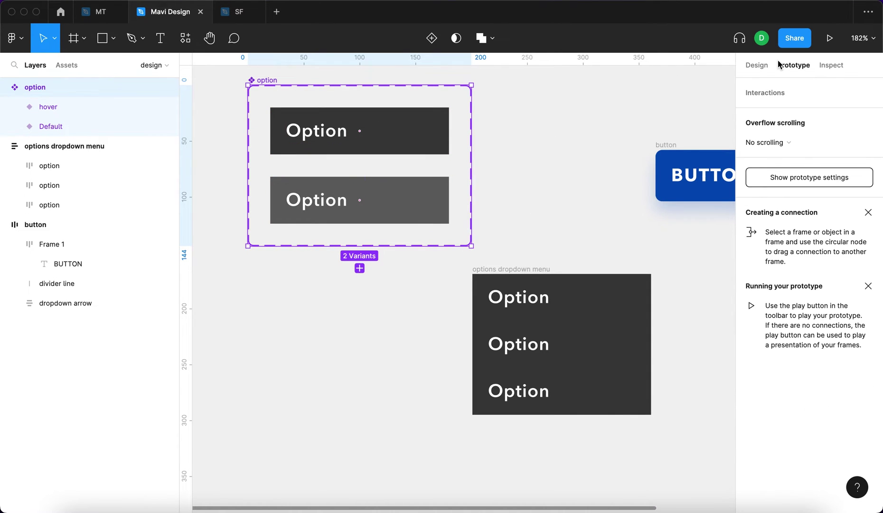
# Link the Default option variant to the hover variant with a While hovering trigger.
pyautogui.click(410, 118)
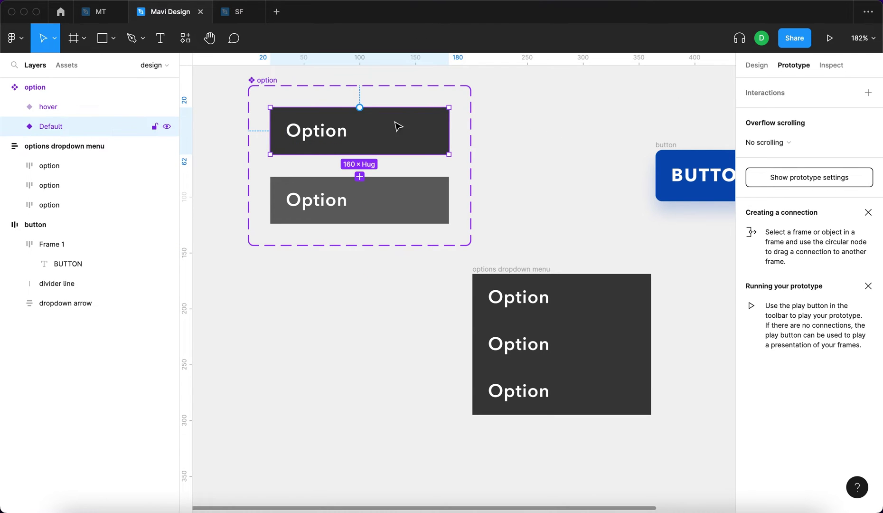
pyautogui.moveTo(449, 131); pyautogui.dragTo(429, 191)
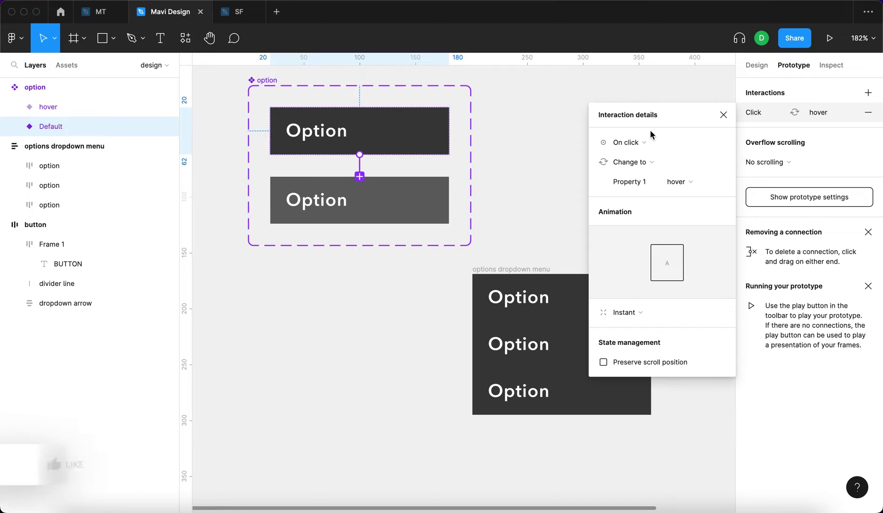
pyautogui.click(651, 142)
pyautogui.click(654, 172)
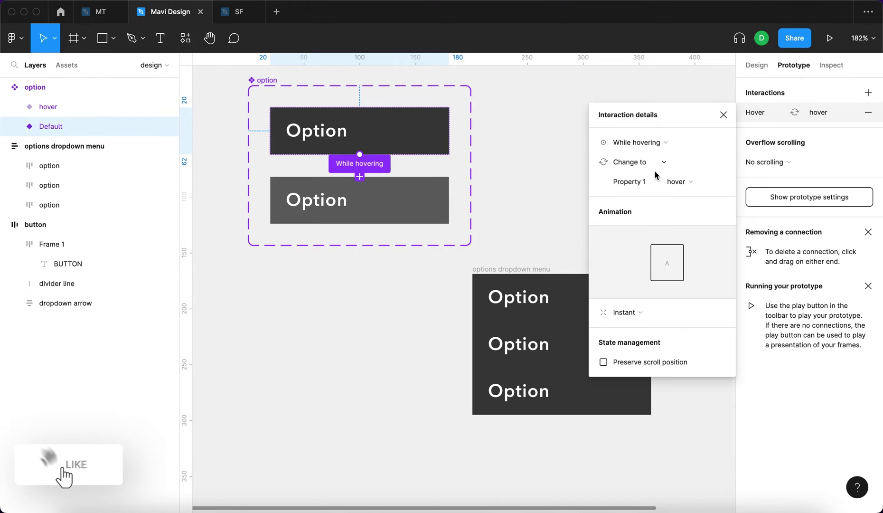
pyautogui.click(723, 114)
# Place an Option component instance on the canvas beside the dropdown menu.
pyautogui.click(569, 134)
pyautogui.click(395, 198)
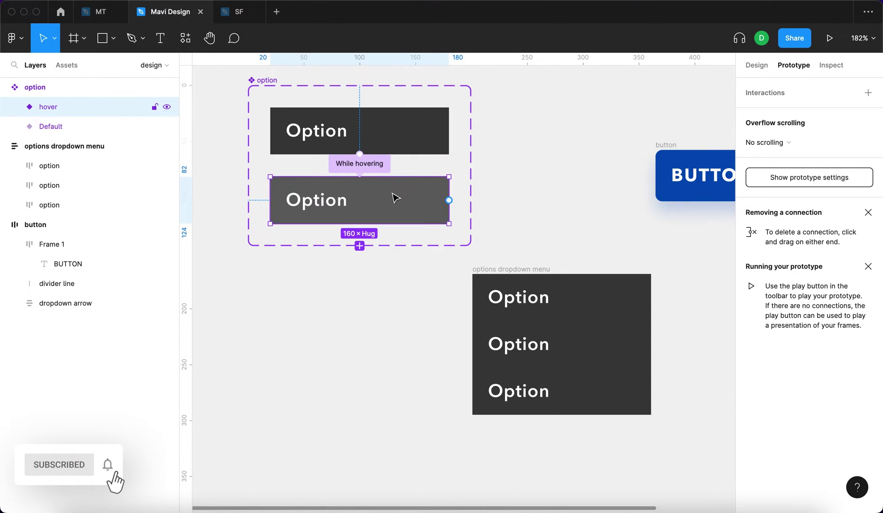
pyautogui.click(68, 67)
pyautogui.moveTo(75, 192); pyautogui.dragTo(741, 328)
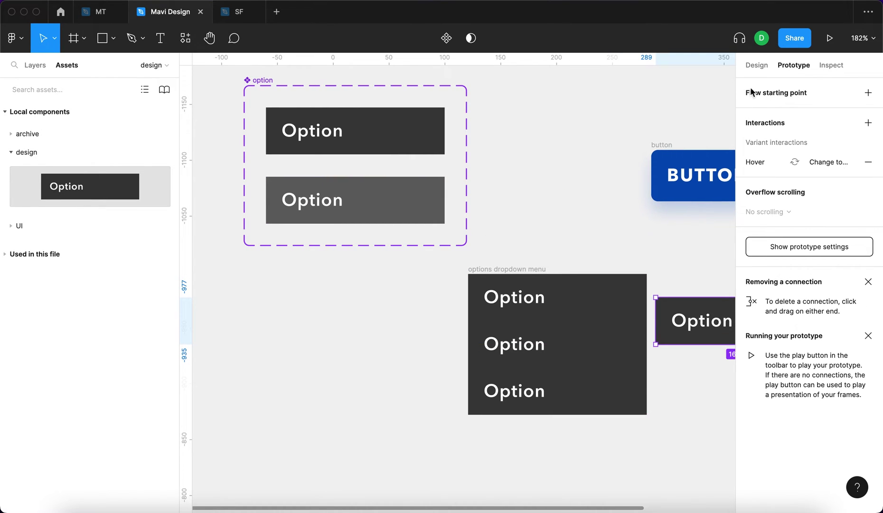
# Move the Option instance into the dropdown menu and arrange the Option rows there.
pyautogui.click(756, 65)
pyautogui.hscroll(5, 627, 234)
pyautogui.hotkey('ctrl', 'x')
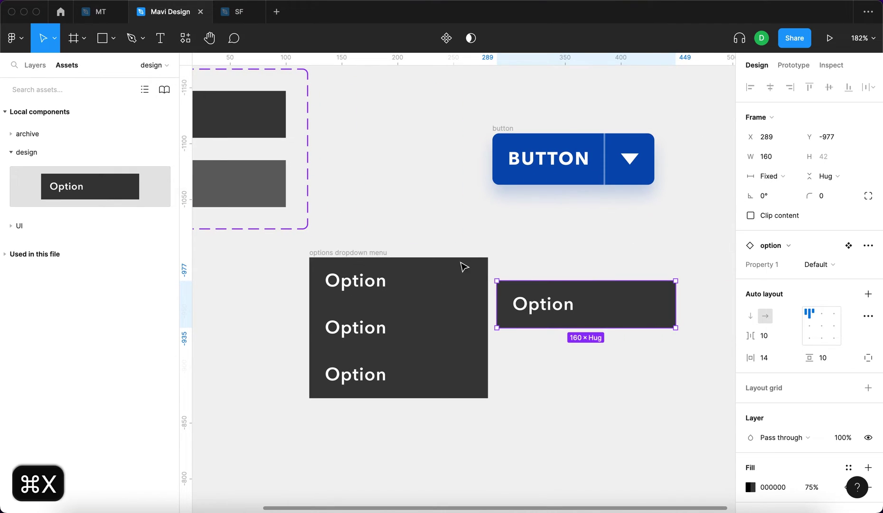
pyautogui.click(355, 254)
pyautogui.hotkey('ctrl', 'v')
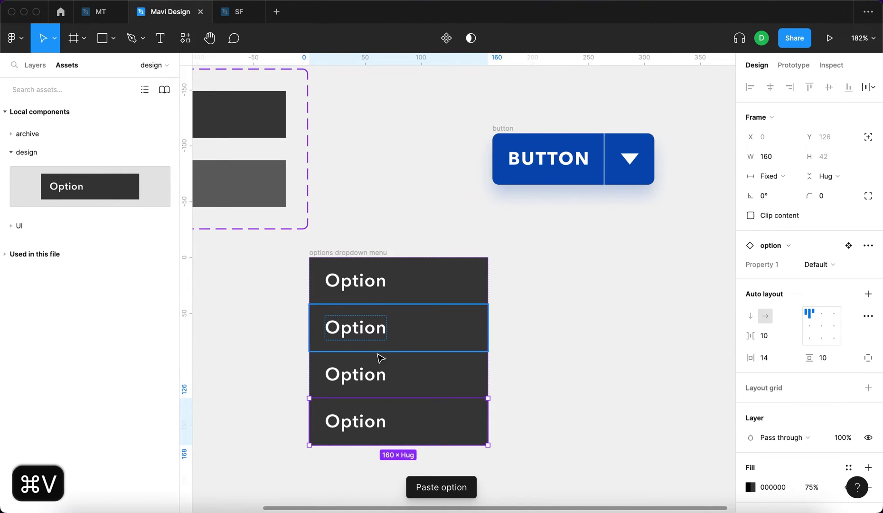
pyautogui.hotkey('ctrl', 'd')
pyautogui.hotkey('ctrl', 'd')
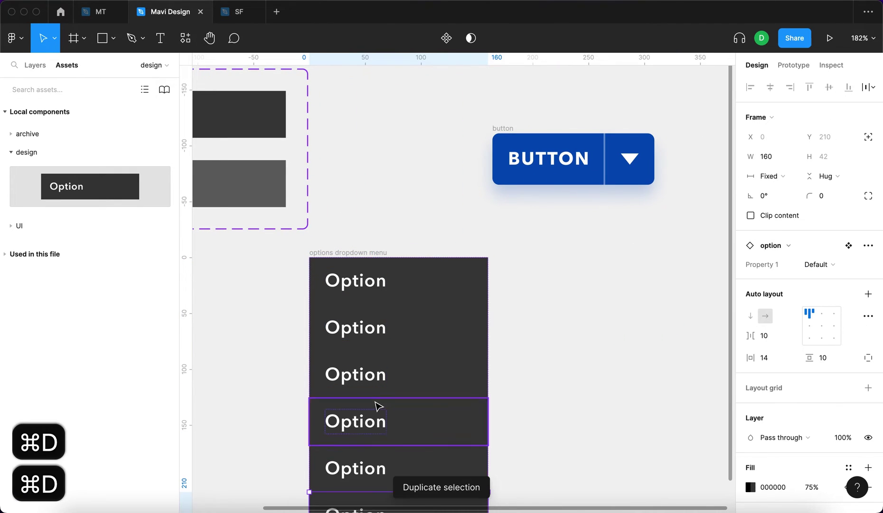
pyautogui.click(357, 373)
pyautogui.keyDown('shift'); pyautogui.click(357, 338); pyautogui.keyUp('shift')
pyautogui.press('BackSpace')
pyautogui.moveTo(392, 280); pyautogui.dragTo(441, 365)
# Shift the menu right and set the three option rows to Fill container width.
pyautogui.moveTo(341, 249); pyautogui.dragTo(414, 250)
pyautogui.press('Return')
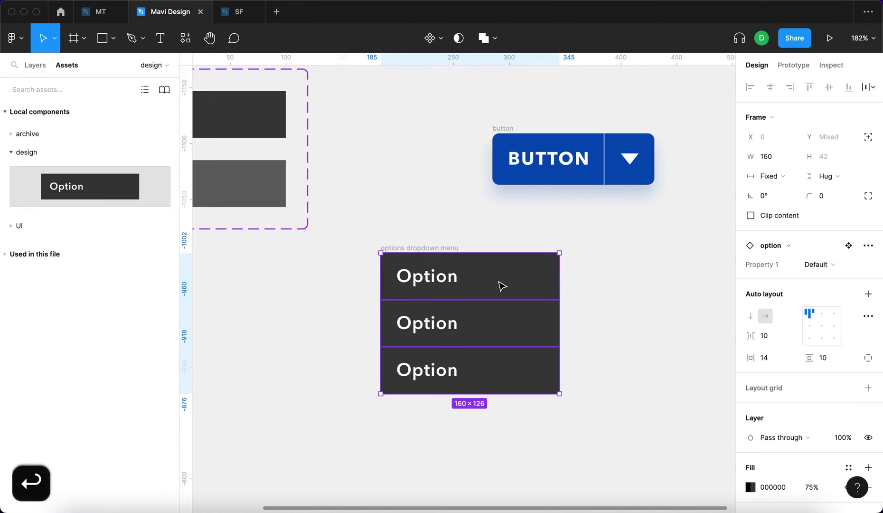
pyautogui.click(752, 177)
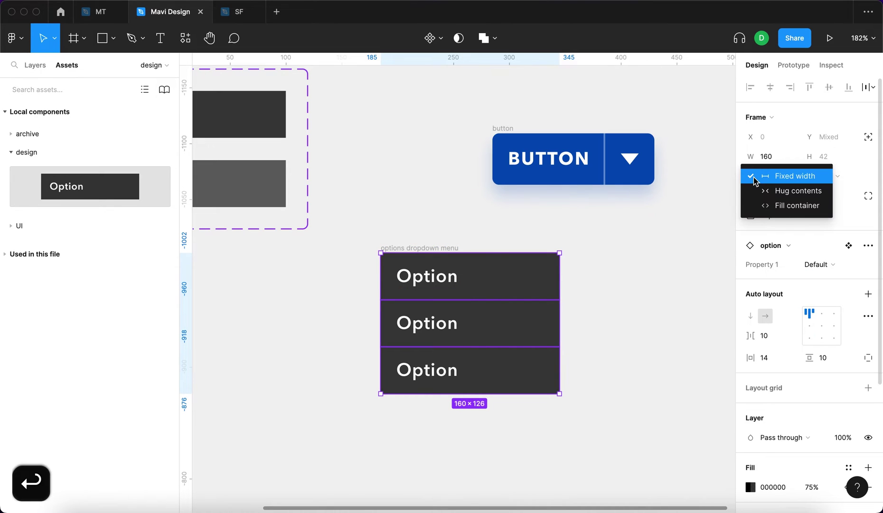
pyautogui.click(758, 207)
pyautogui.click(657, 253)
# Test the filling rows by resizing the menu, then widen it to about 178.
pyautogui.click(427, 248)
pyautogui.moveTo(560, 275); pyautogui.dragTo(580, 290)
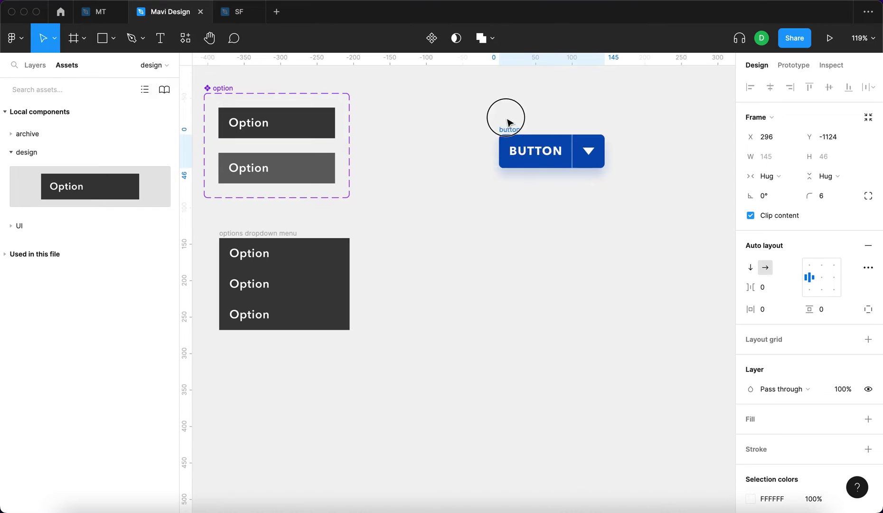
pyautogui.moveTo(507, 119); pyautogui.dragTo(473, 230)
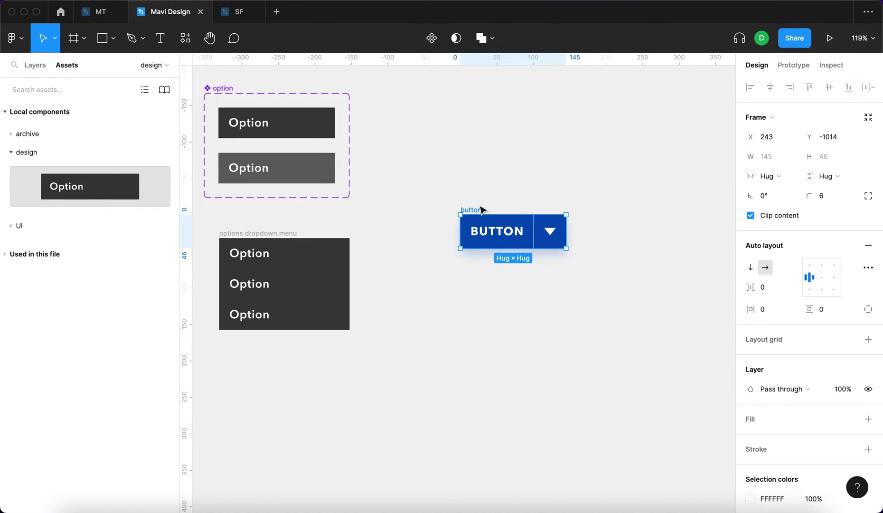
# Make the split button a component and select its dropdown arrow layer.
pyautogui.click(433, 42)
pyautogui.hotkey('shift', 'e')
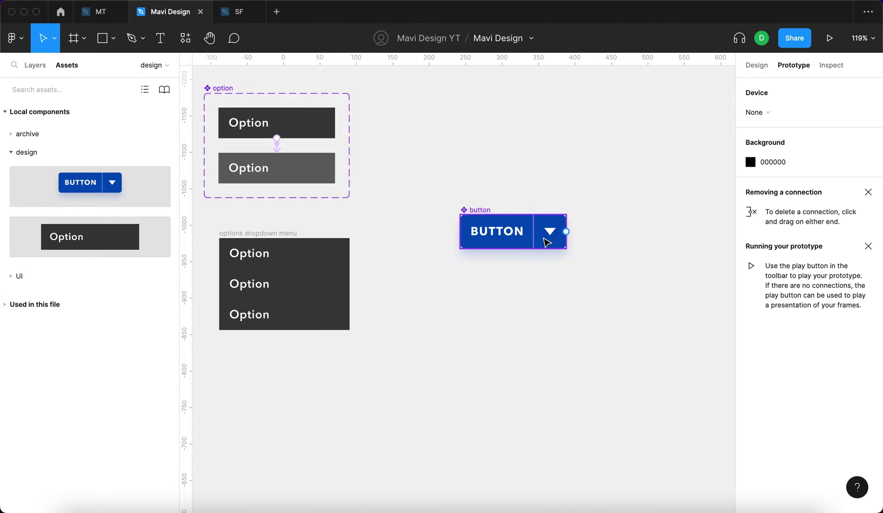
pyautogui.doubleClick(547, 243)
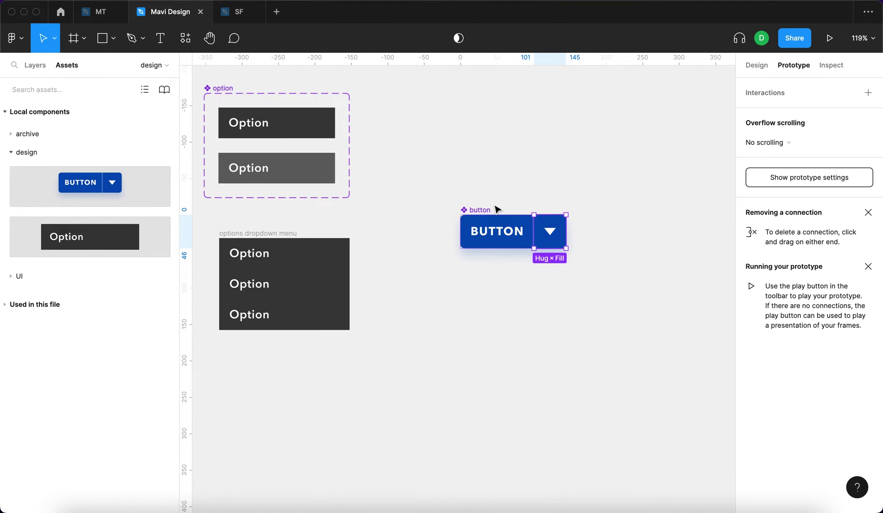
pyautogui.click(35, 65)
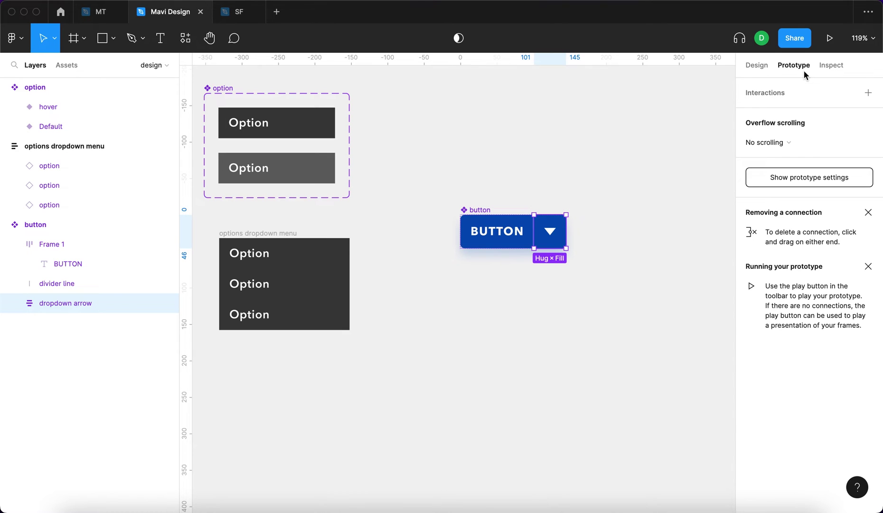
# Give the dropdown arrow an On click Open overlay interaction targeting options dropdown menu.
pyautogui.click(868, 93)
pyautogui.click(799, 117)
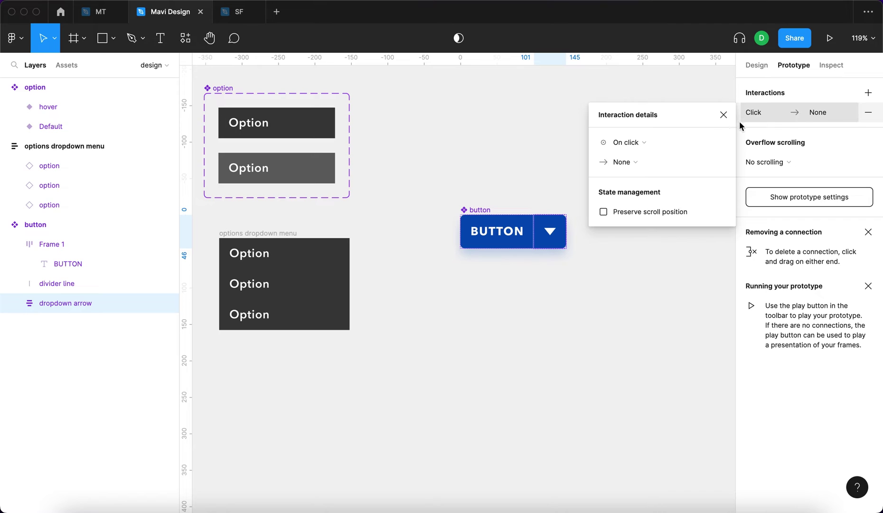
pyautogui.click(632, 162)
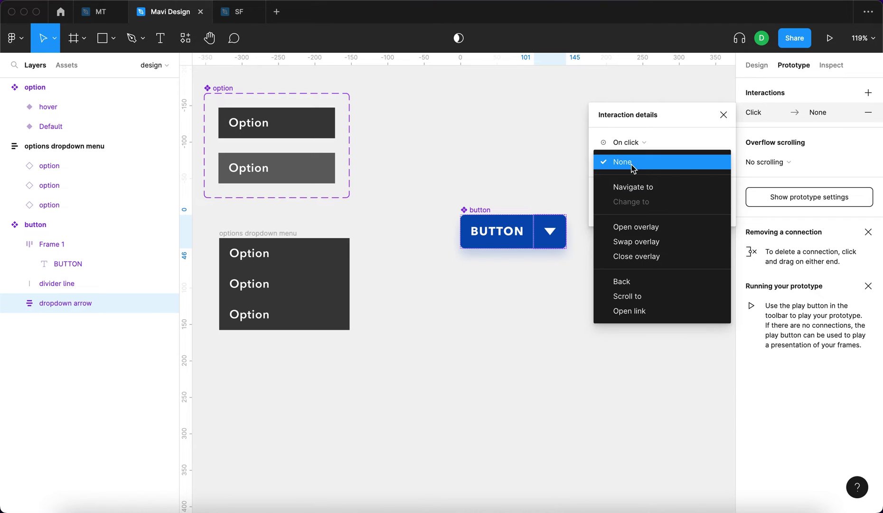
pyautogui.click(681, 229)
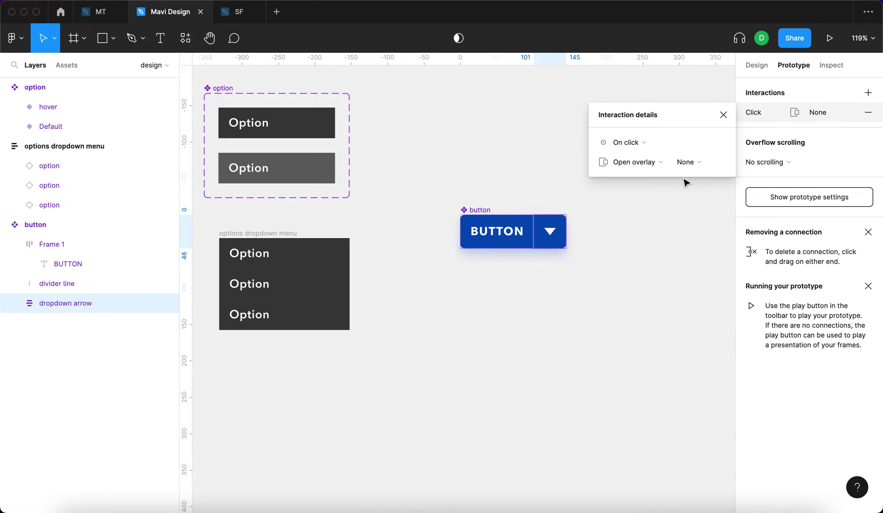
pyautogui.click(687, 161)
pyautogui.click(657, 170)
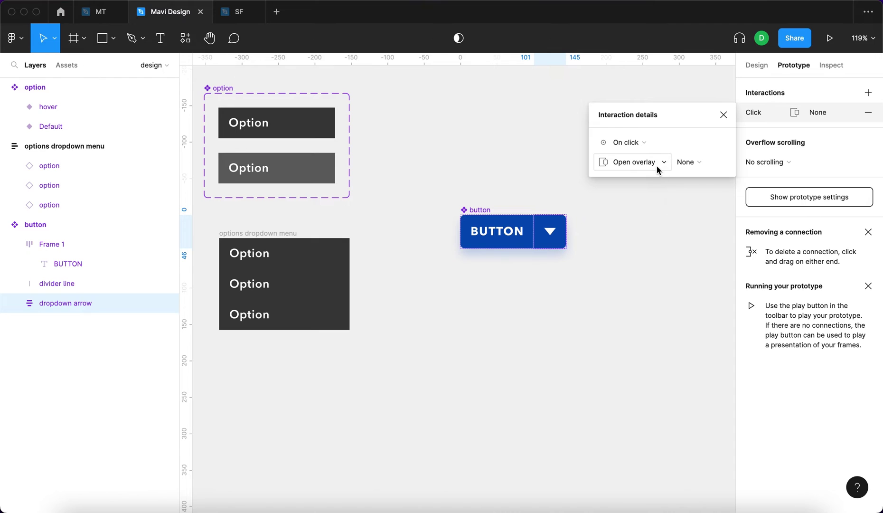
pyautogui.click(696, 166)
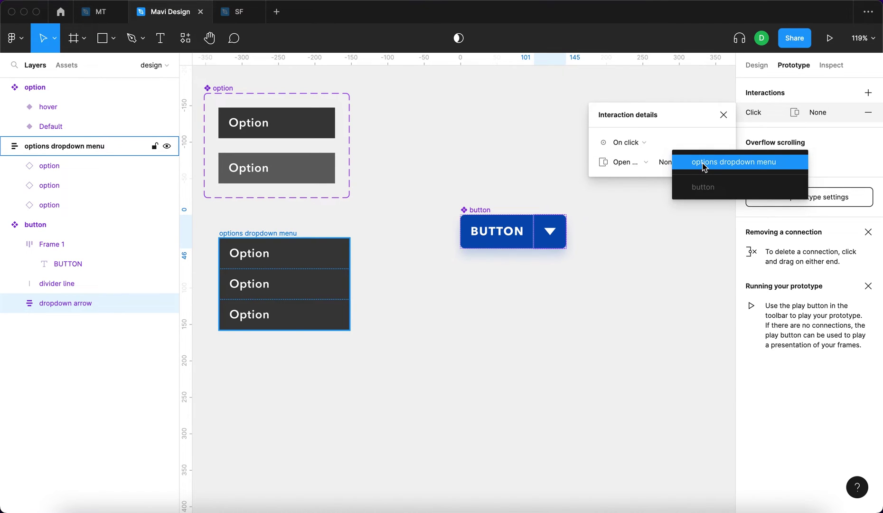
pyautogui.click(704, 163)
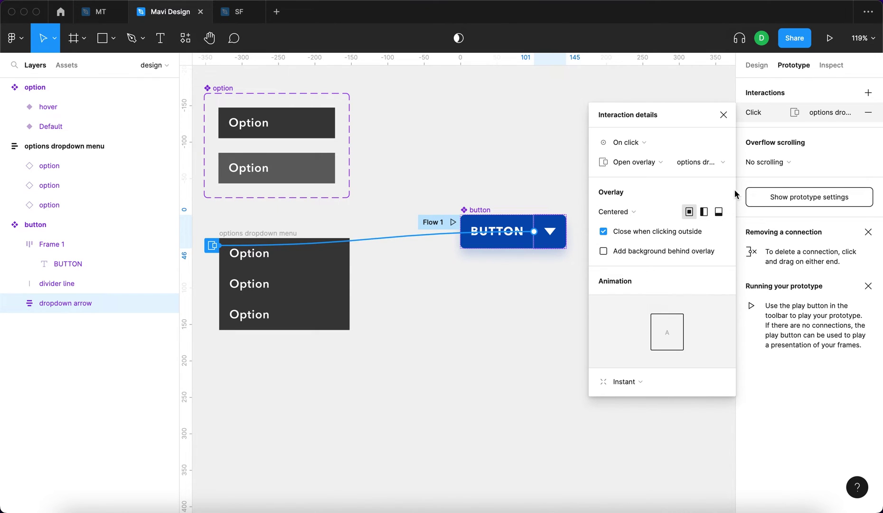
# Set the overlay position to Manual.
pyautogui.click(649, 216)
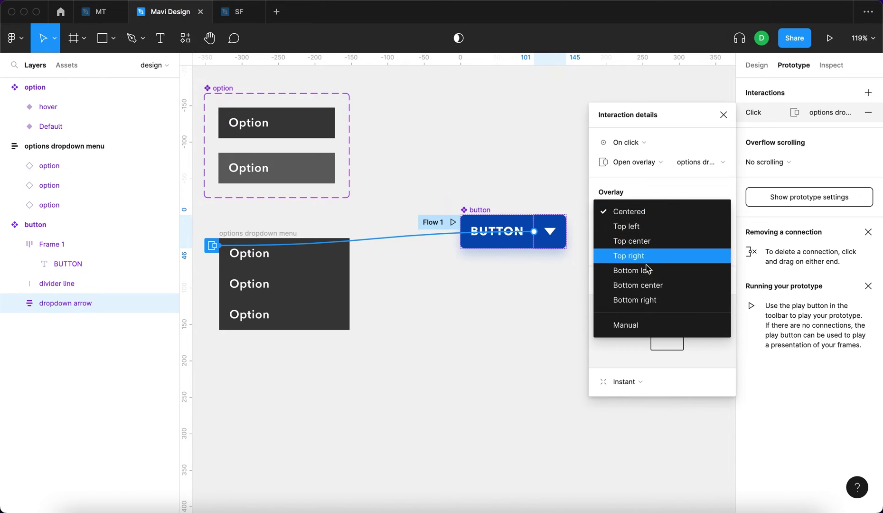
pyautogui.click(646, 325)
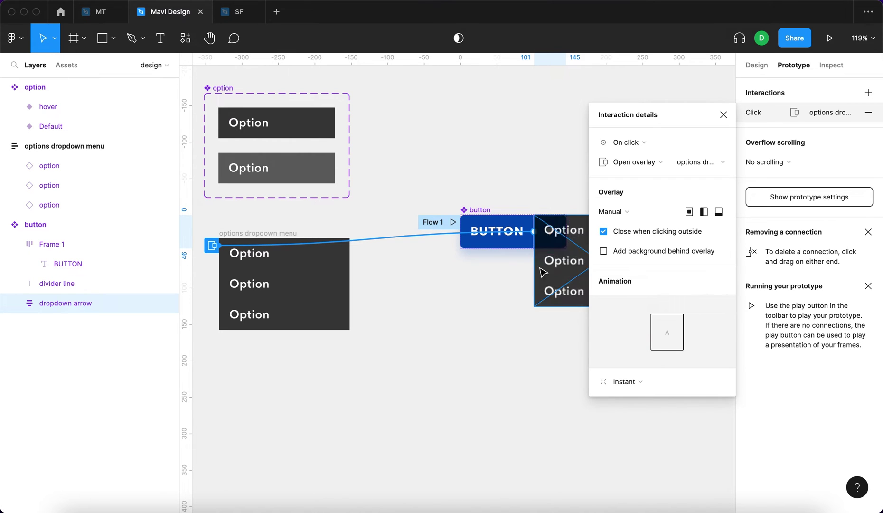
pyautogui.hscroll(5, 480, 263)
pyautogui.hscroll(-5, 442, 285)
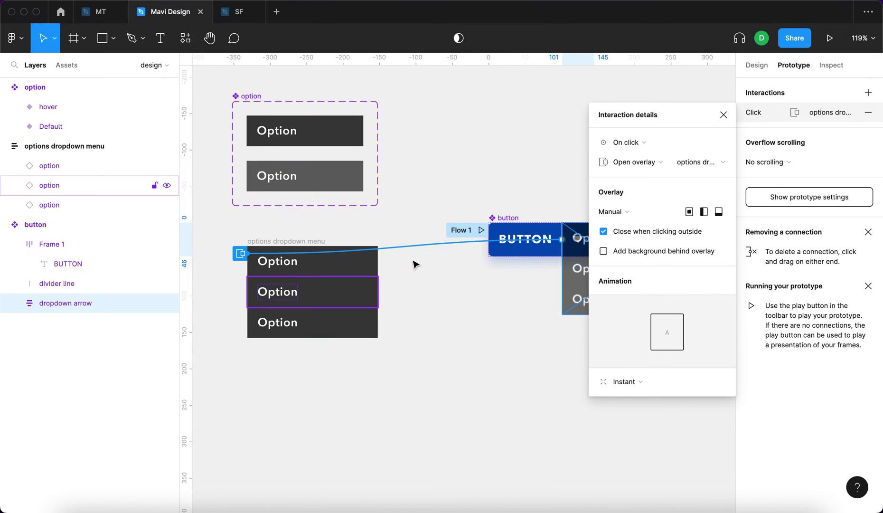
pyautogui.hscroll(5, 414, 260)
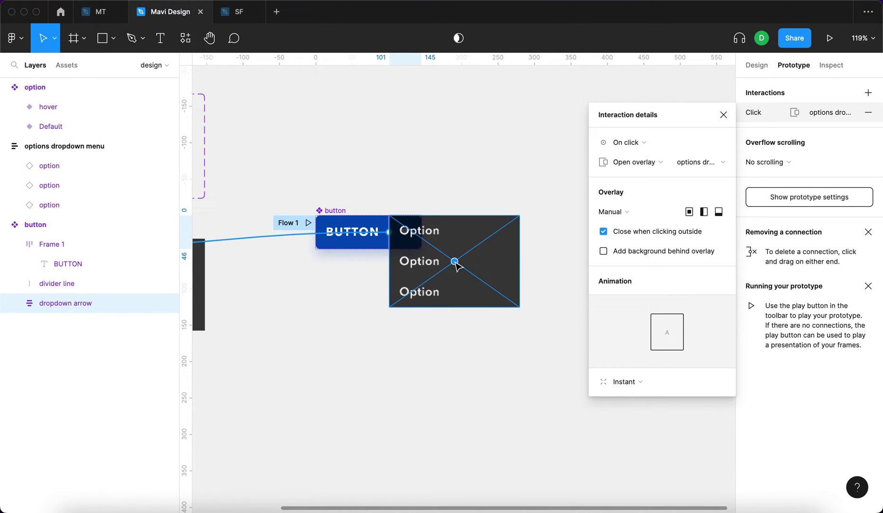
# Drag the overlay to sit just below the dropdown arrow and close the interaction details.
pyautogui.moveTo(454, 262); pyautogui.dragTo(448, 269)
pyautogui.moveTo(378, 294); pyautogui.dragTo(361, 302)
pyautogui.scroll(5, 402, 283)
pyautogui.scroll(-8, 406, 275)
pyautogui.hscroll(-6, 436, 266)
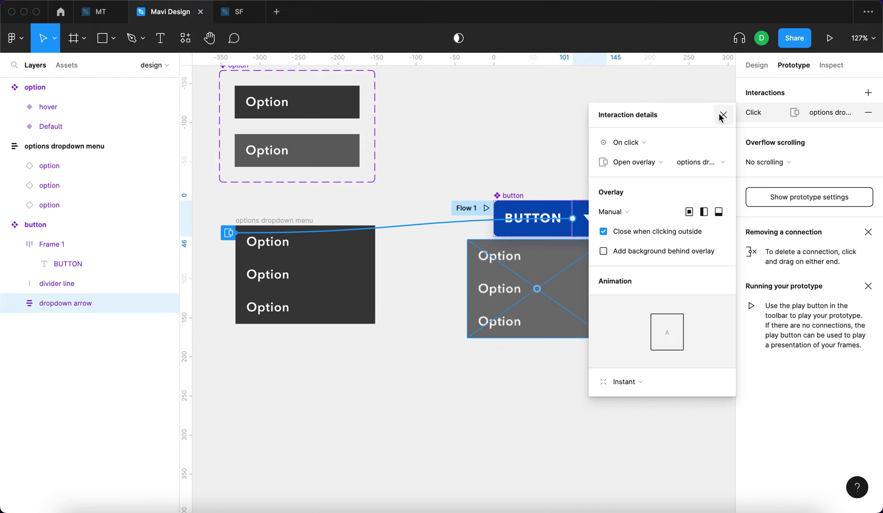
pyautogui.click(722, 115)
pyautogui.click(587, 130)
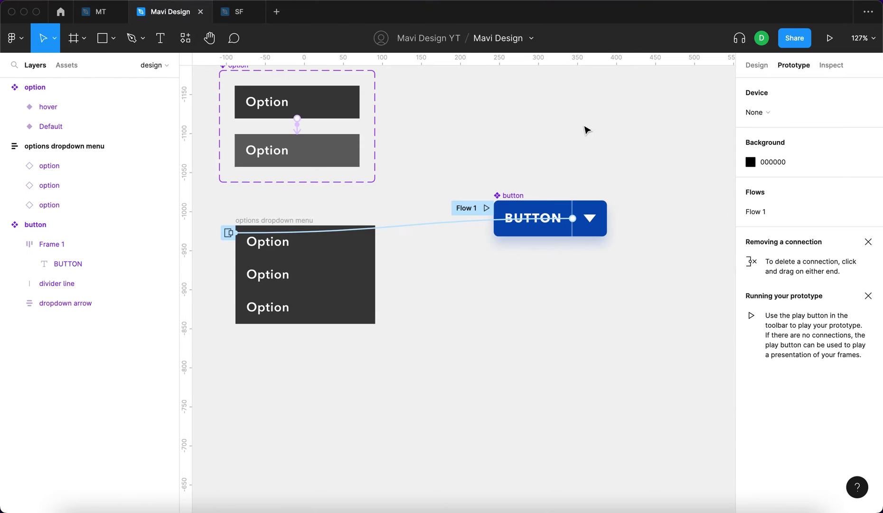
# Give the options dropdown menu a corner radius of 4 and inspect its corners.
pyautogui.click(279, 221)
pyautogui.click(755, 65)
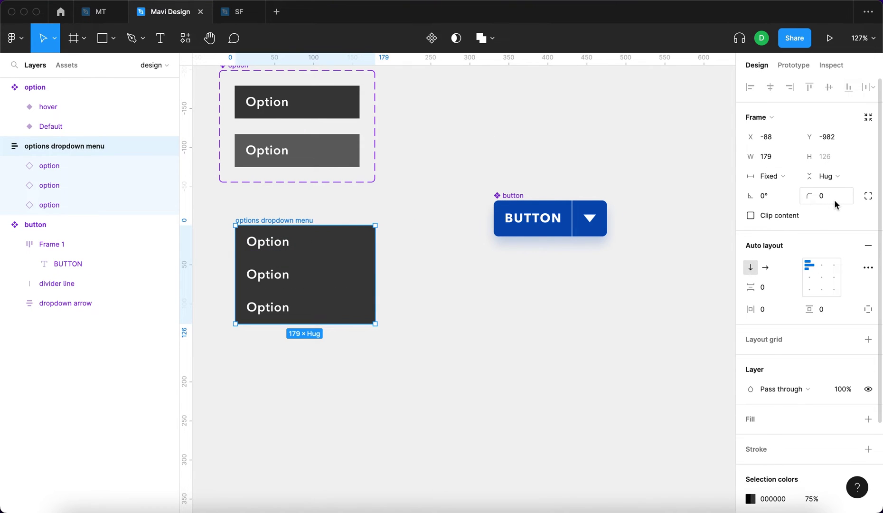
pyautogui.press('Up')
pyautogui.press('Up')
pyautogui.press('Up')
pyautogui.press('Up')
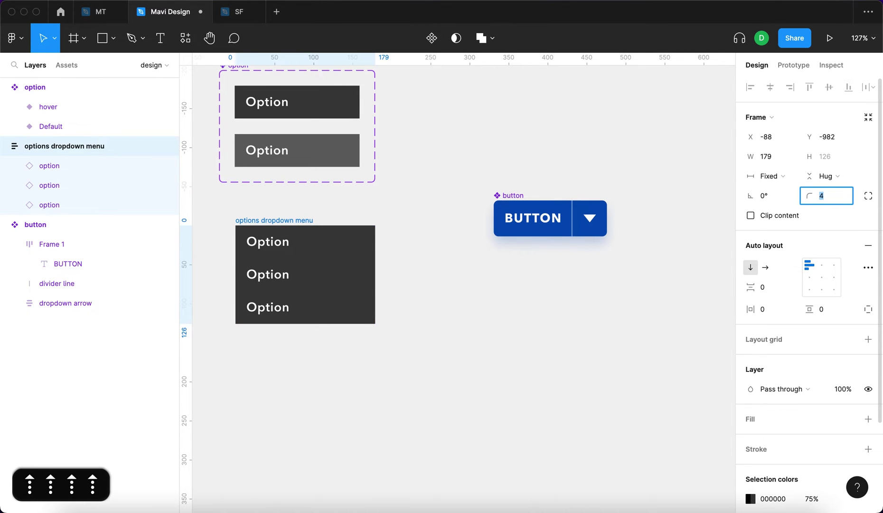
pyautogui.press('Return')
pyautogui.click(399, 316)
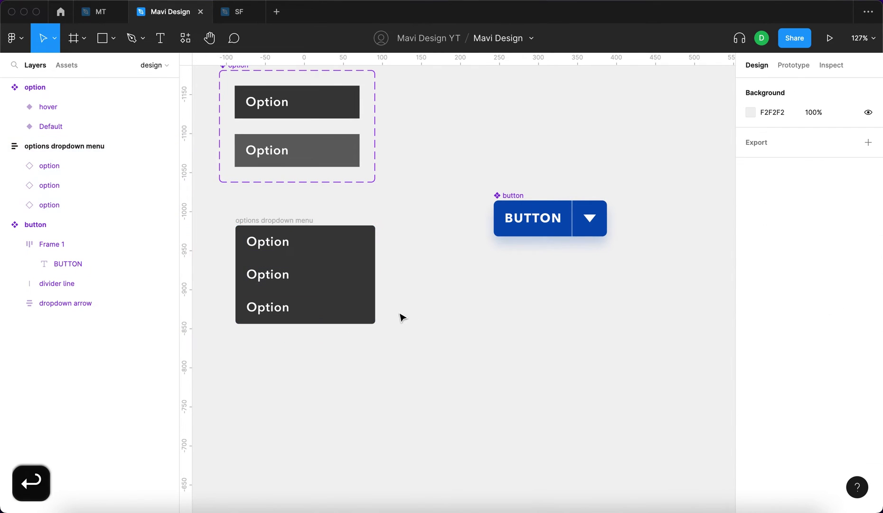
# Adjust the menu's corner radius to 6.
pyautogui.click(292, 220)
pyautogui.click(844, 197)
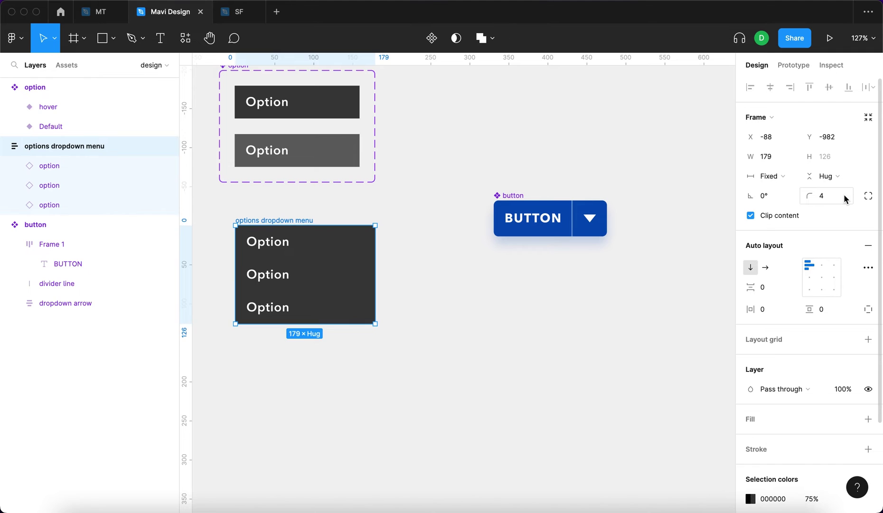
pyautogui.press('Up')
pyautogui.press('Up')
pyautogui.press('Up')
pyautogui.press('Up')
pyautogui.press('Down')
pyautogui.press('Down')
pyautogui.press('Return')
pyautogui.click(507, 380)
pyautogui.hscroll(-4, 507, 380)
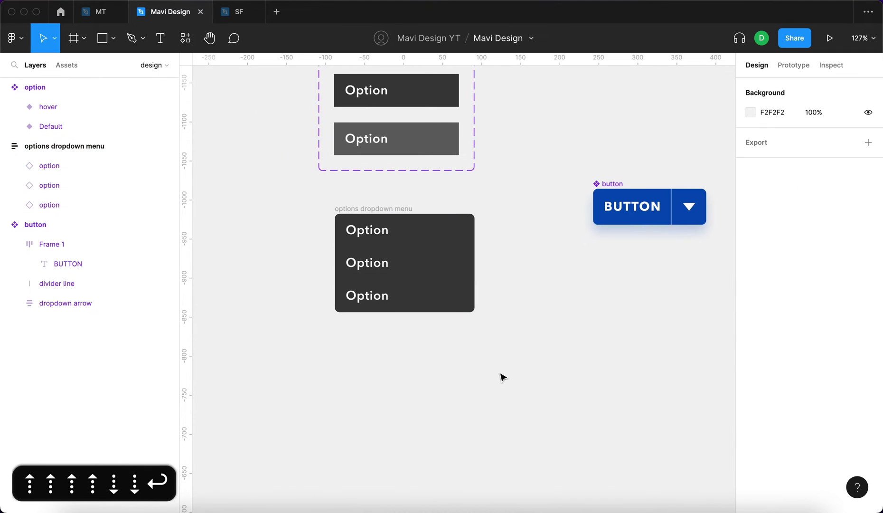
# Paste a copy of the button's arrow triangle into the dropdown menu, flipped to point up.
pyautogui.keyDown('super'); pyautogui.click(688, 209); pyautogui.keyUp('super')
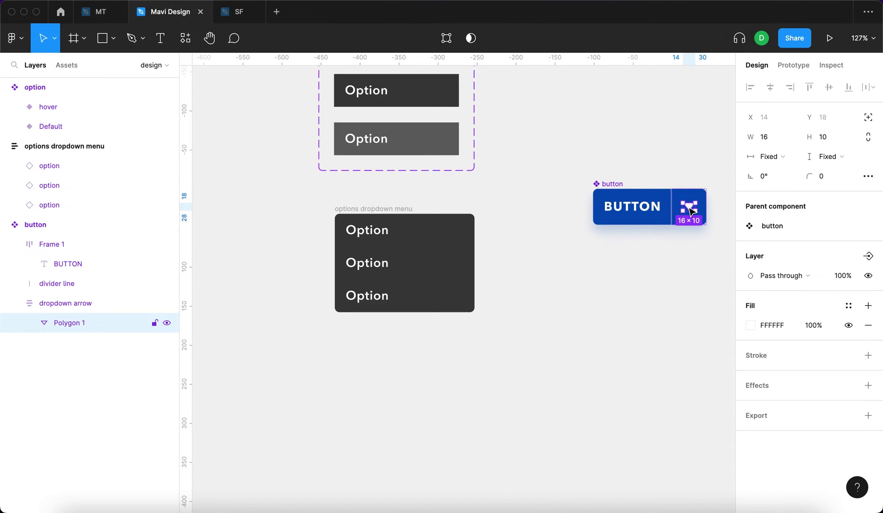
pyautogui.press('super+c')
pyautogui.click(400, 205)
pyautogui.press('super+v')
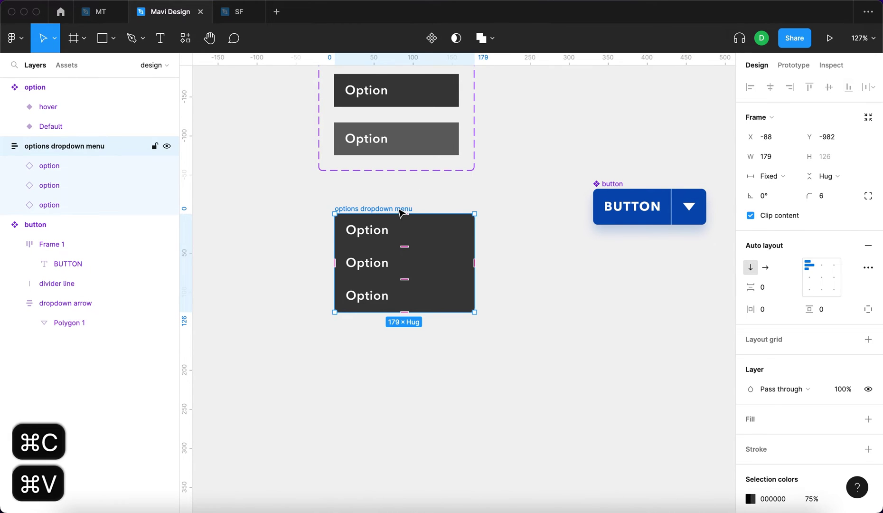
pyautogui.scroll(5, 347, 299)
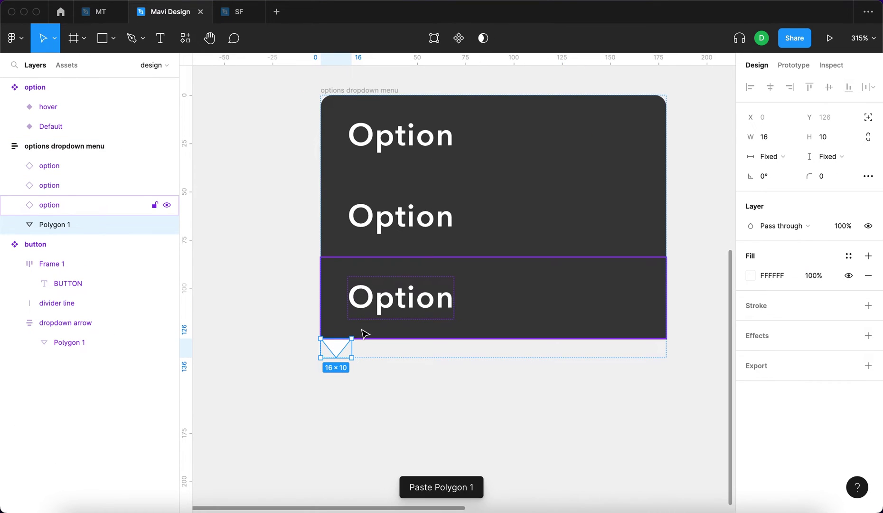
pyautogui.hotkey('shift', 'v')
# Free the triangle from auto layout and place it above the menu's top-right edge.
pyautogui.click(869, 117)
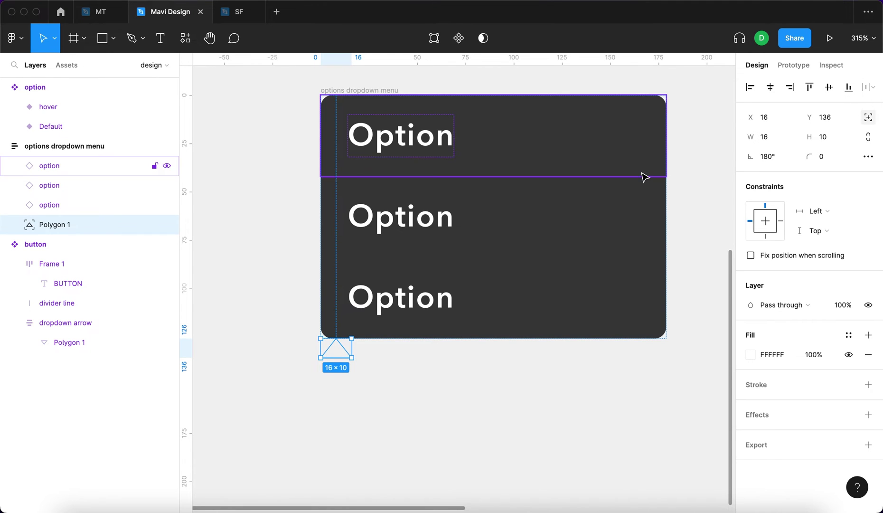
pyautogui.click(794, 91)
pyautogui.click(809, 87)
pyautogui.scroll(5, 666, 147)
pyautogui.hscroll(4, 666, 148)
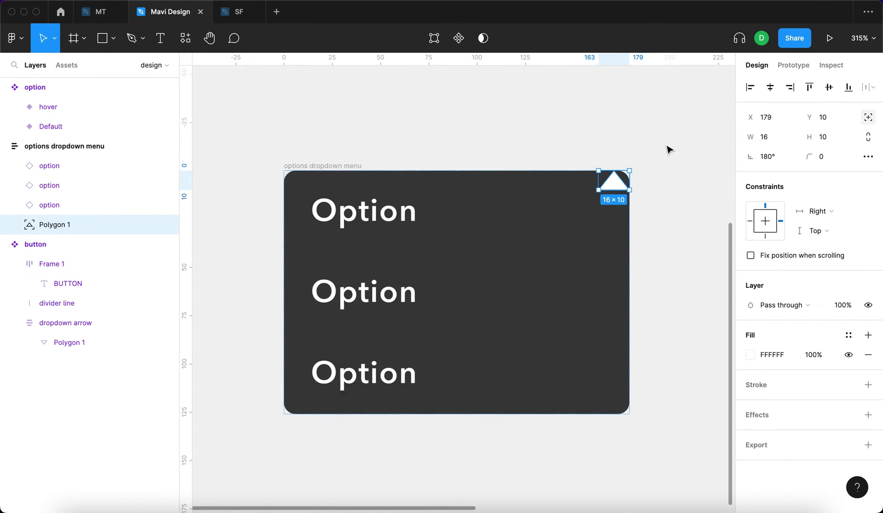
pyautogui.press('Left')
pyautogui.press('Left')
pyautogui.press('Left')
pyautogui.press('Left')
pyautogui.press('Left')
pyautogui.press('Left')
pyautogui.press('Left')
pyautogui.press('Left')
pyautogui.press('Left')
pyautogui.press('Left')
pyautogui.press('Left')
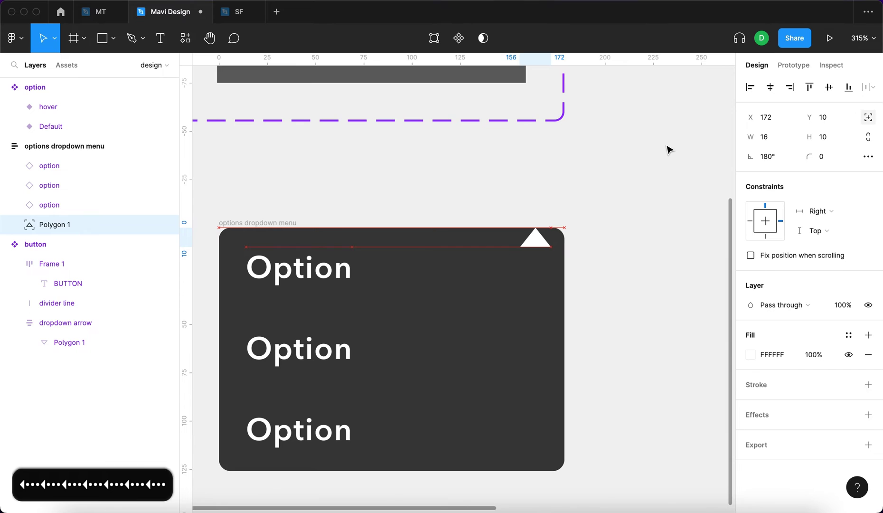
pyautogui.press('Up')
pyautogui.press('Up')
pyautogui.press('Up')
pyautogui.press('Up')
pyautogui.press('Up')
pyautogui.press('Up')
pyautogui.press('Up')
pyautogui.press('Up')
pyautogui.press('Up')
pyautogui.press('Up')
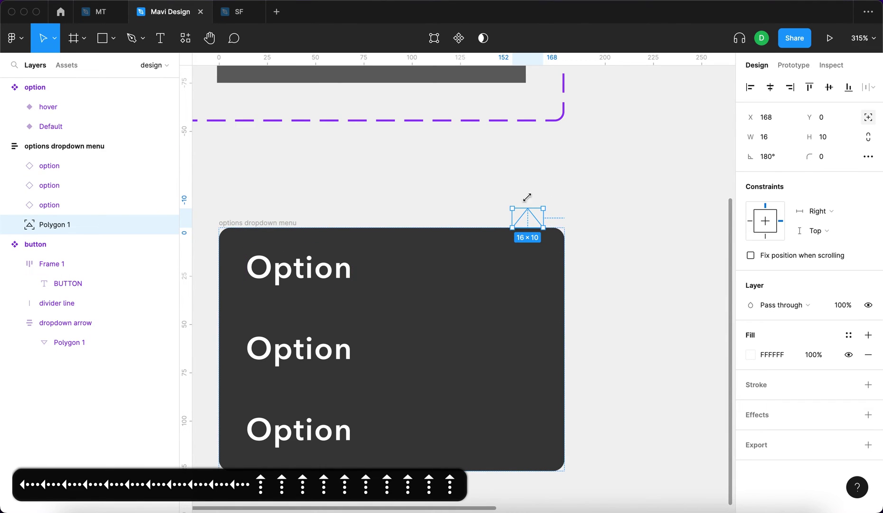
# Give the pointer triangle a black fill at 75% opacity.
pyautogui.click(276, 224)
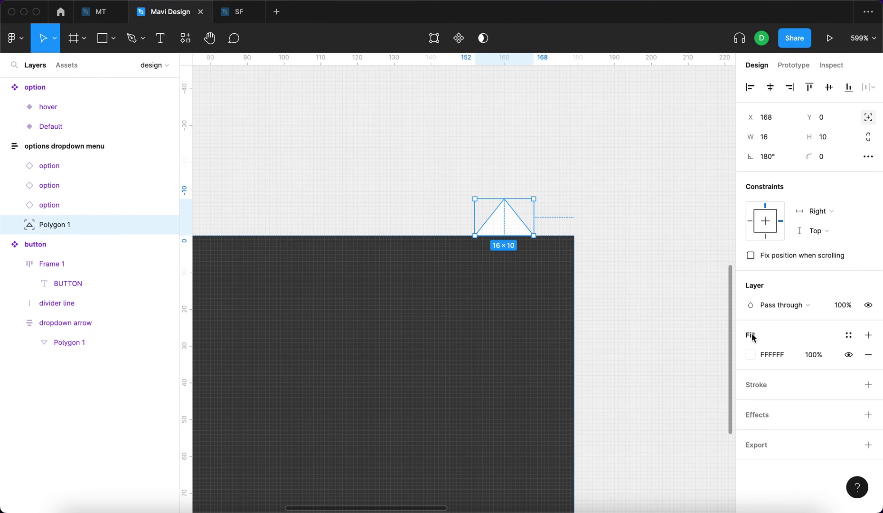
pyautogui.click(770, 355)
pyautogui.write('0')
pyautogui.press('Return')
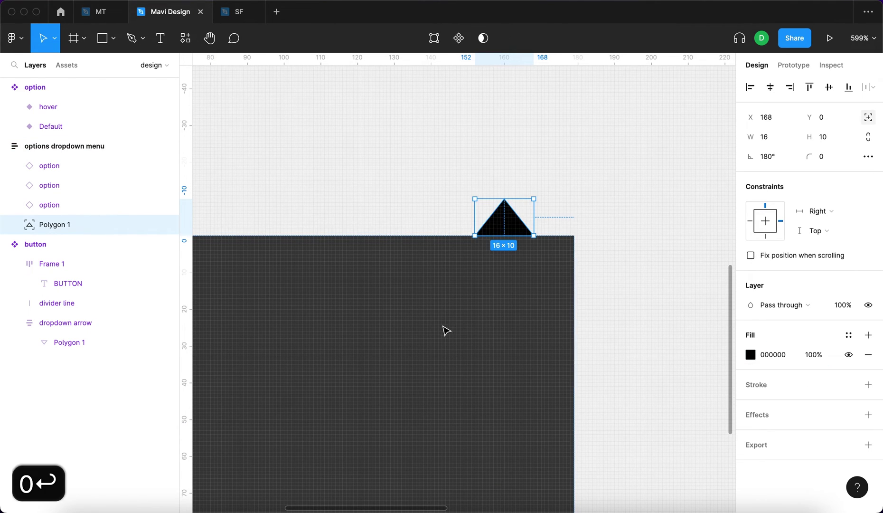
pyautogui.click(456, 294)
pyautogui.click(517, 230)
pyautogui.click(809, 354)
pyautogui.write('75')
pyautogui.press('Return')
pyautogui.scroll(-5, 626, 312)
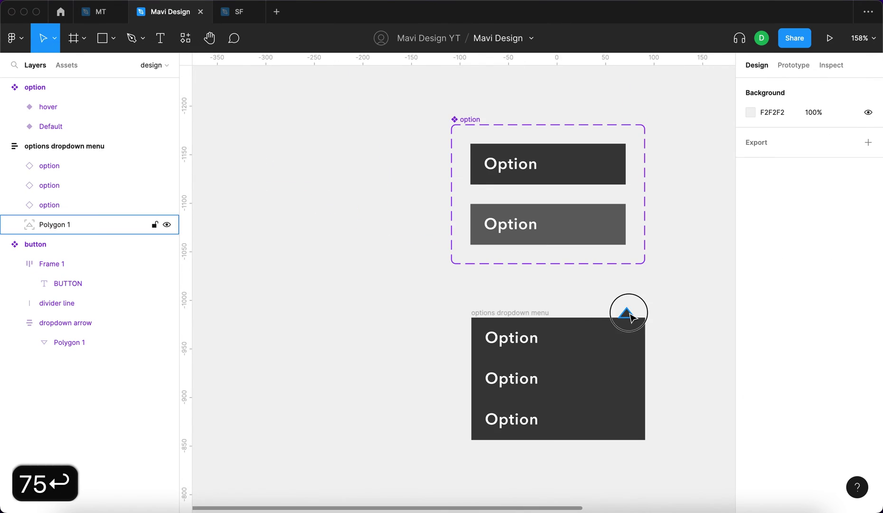
pyautogui.scroll(8, 630, 315)
# Shrink the pointer triangle to about 12×7.
pyautogui.moveTo(641, 282); pyautogui.dragTo(641, 303)
pyautogui.click(641, 269)
pyautogui.scroll(-10, 645, 280)
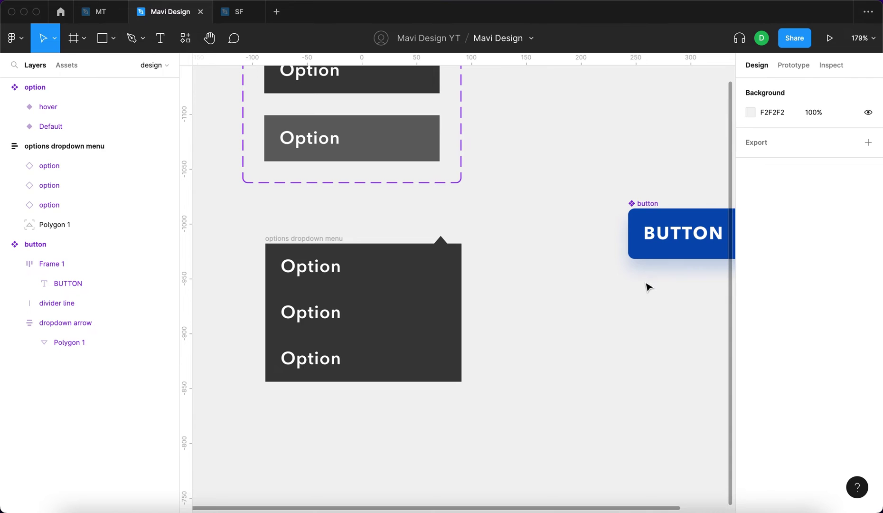
pyautogui.click(324, 237)
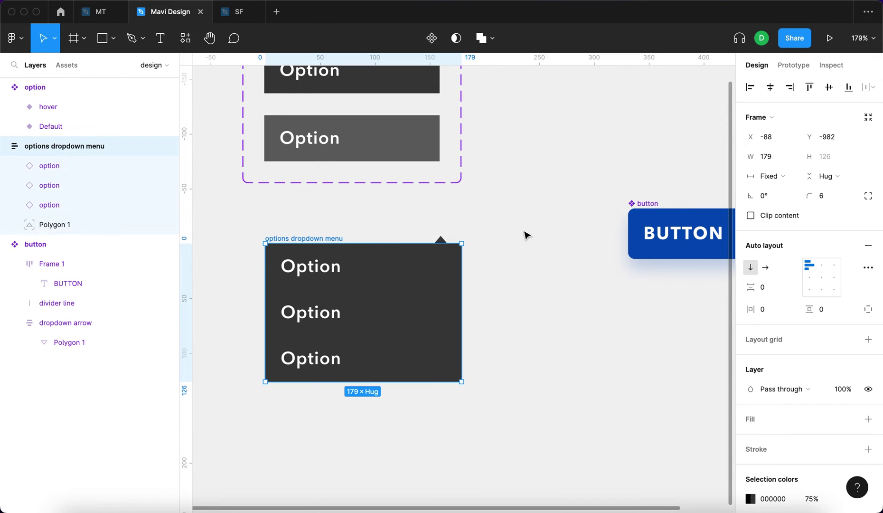
# Turn on Clip content for the menu and round the first option's top corners to 6.
pyautogui.click(775, 215)
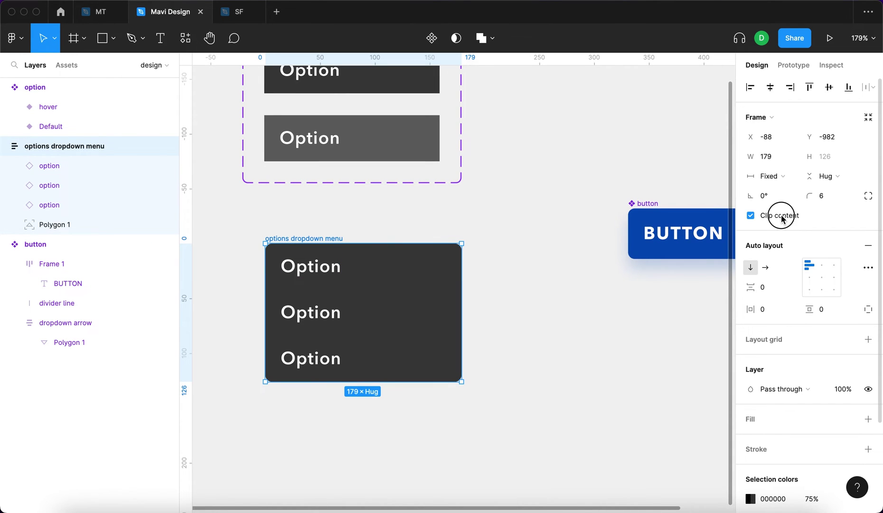
pyautogui.click(600, 302)
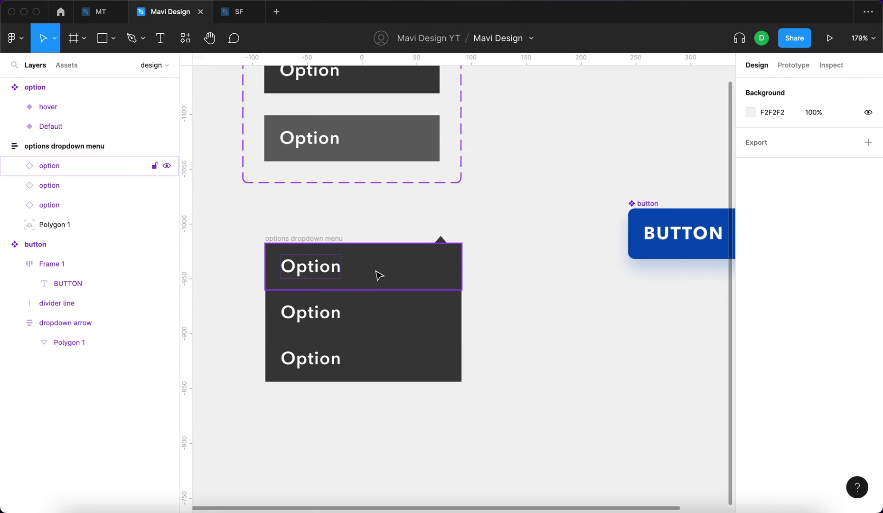
pyautogui.click(393, 279)
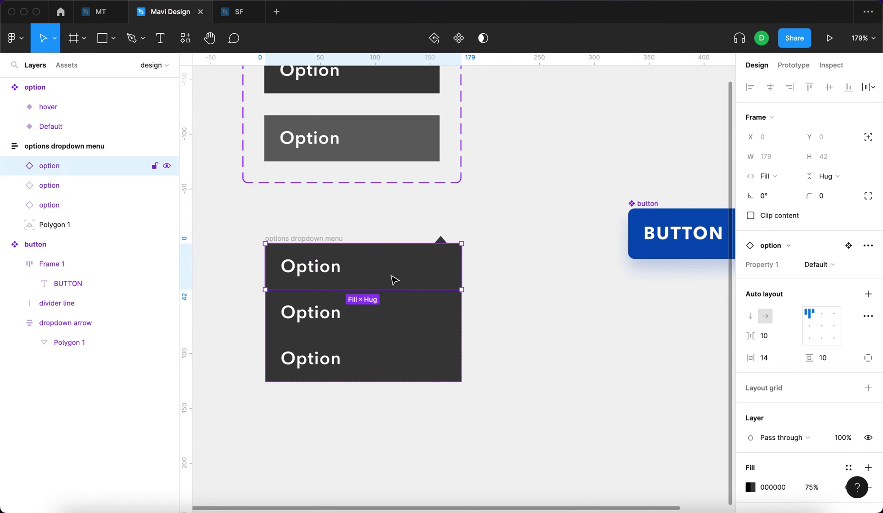
pyautogui.click(408, 375)
pyautogui.click(403, 281)
pyautogui.click(868, 196)
pyautogui.click(779, 222)
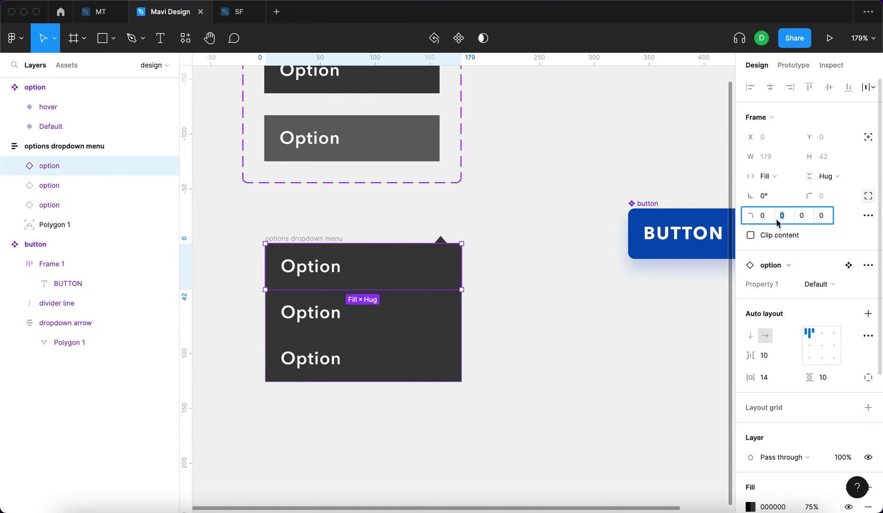
pyautogui.press('Up')
pyautogui.press('Up')
pyautogui.press('Up')
pyautogui.press('Up')
pyautogui.press('Up')
pyautogui.press('Up')
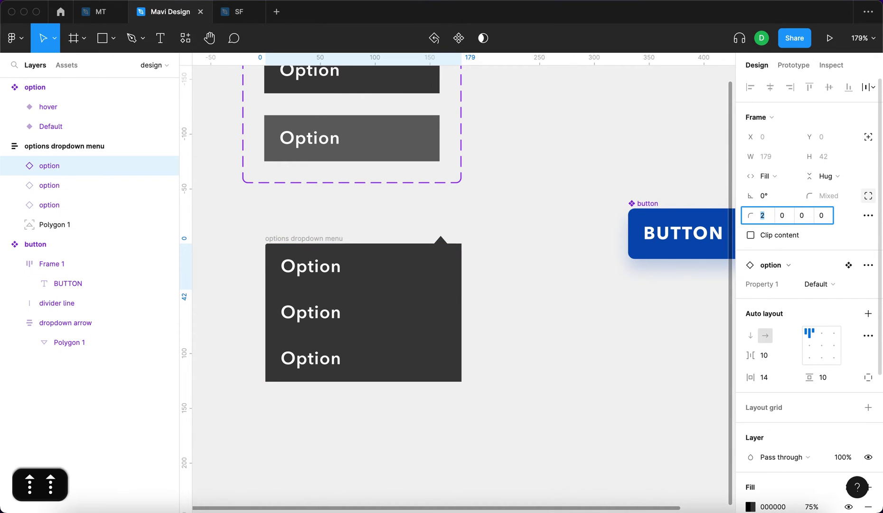
pyautogui.click(781, 217)
pyautogui.press('Up')
pyautogui.press('Up')
pyautogui.press('Up')
pyautogui.press('Up')
pyautogui.press('Up')
pyautogui.press('Up')
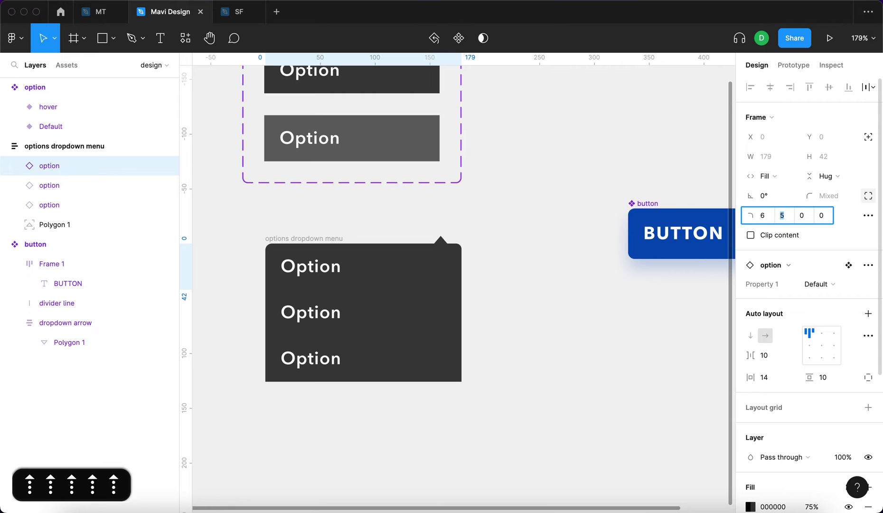
pyautogui.press('Return')
# Round the bottom corners of the last option row.
pyautogui.click(481, 335)
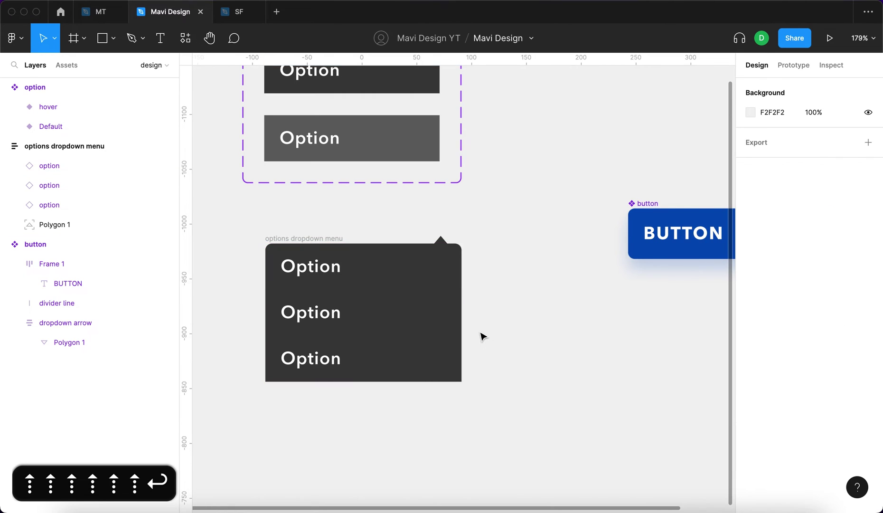
pyautogui.click(402, 372)
pyautogui.click(868, 195)
pyautogui.press('Up')
pyautogui.press('Up')
pyautogui.press('Up')
pyautogui.press('Up')
pyautogui.press('Up')
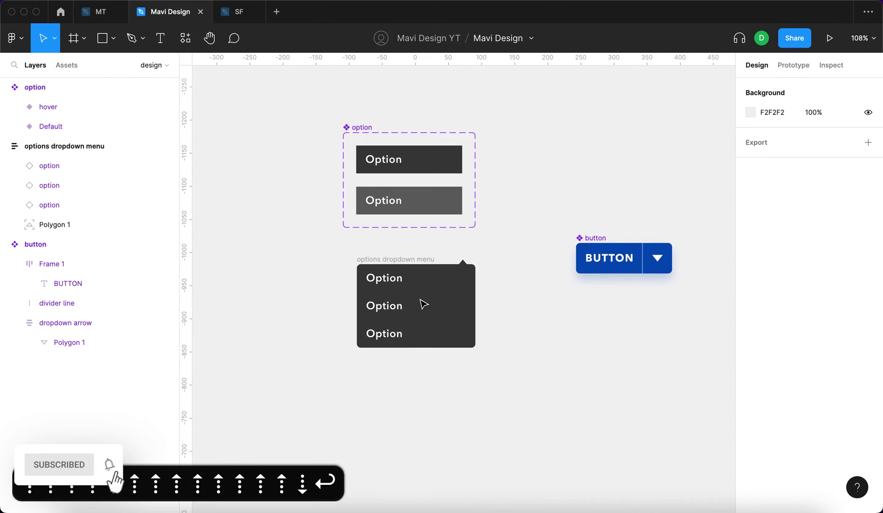
pyautogui.click(631, 237)
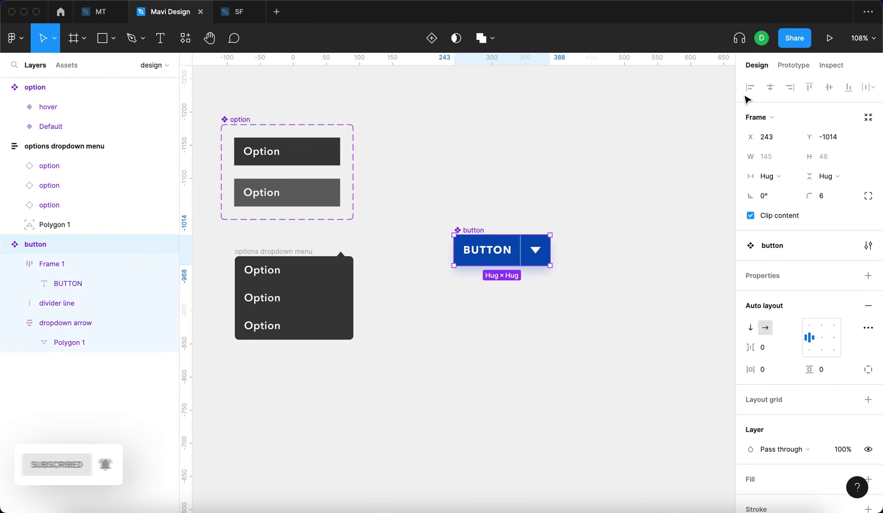
# Open the arrow's click interaction and drag the overlay about 10 px below the button.
pyautogui.click(784, 61)
pyautogui.click(412, 257)
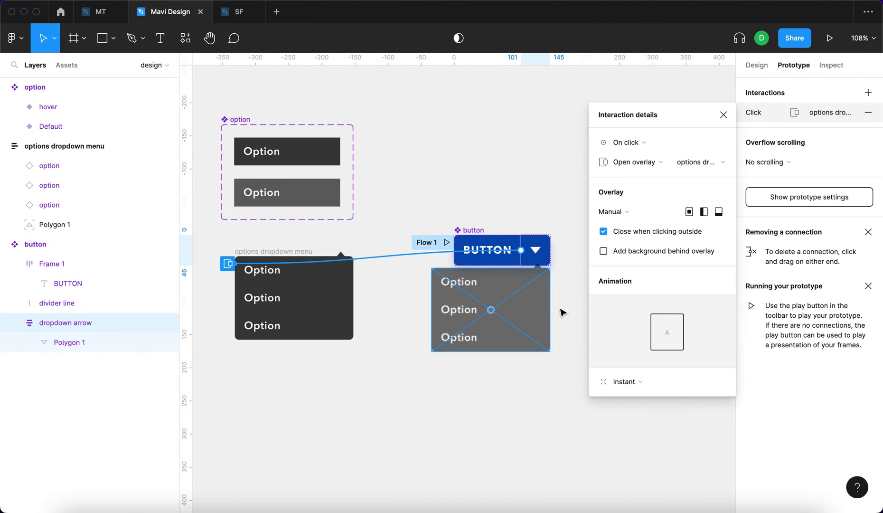
pyautogui.scroll(5, 562, 312)
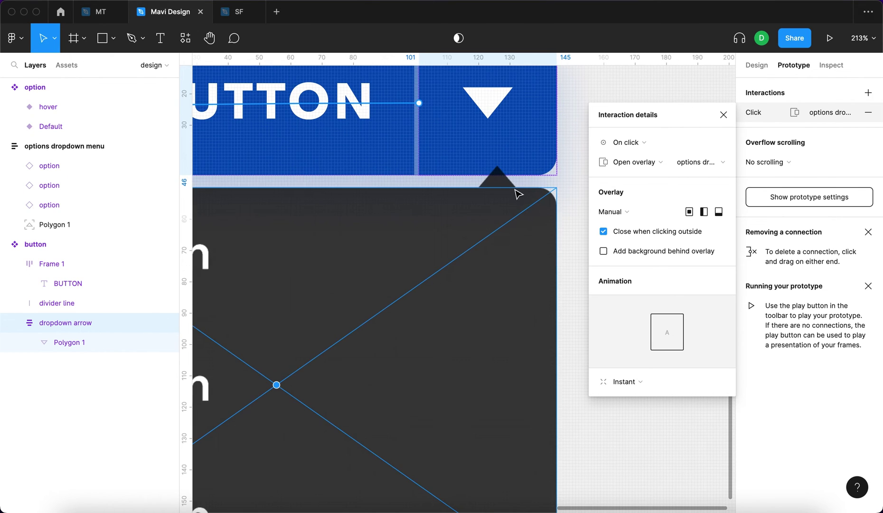
pyautogui.scroll(-5, 518, 209)
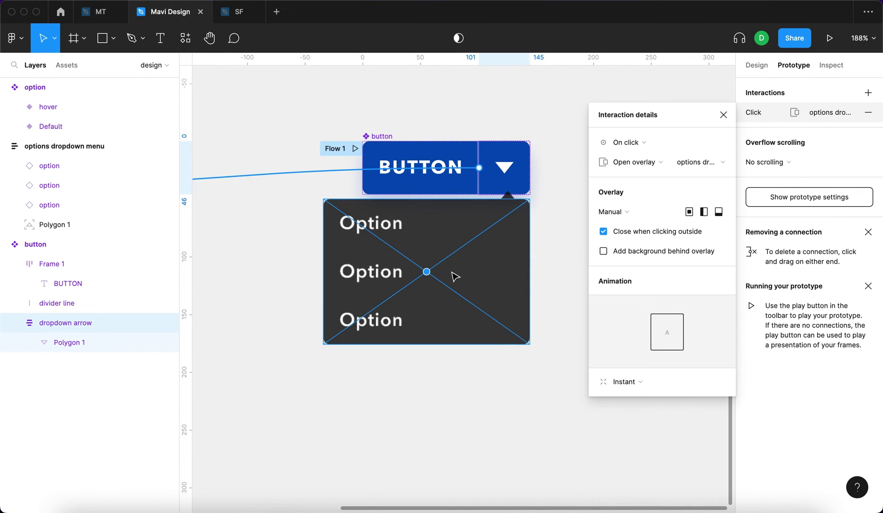
pyautogui.scroll(5, 526, 210)
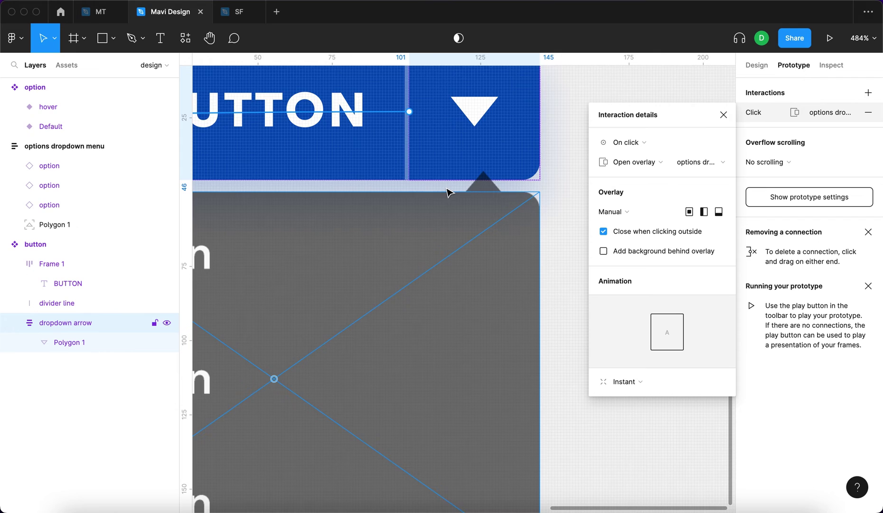
pyautogui.scroll(-5, 449, 192)
pyautogui.moveTo(377, 264); pyautogui.dragTo(375, 273)
pyautogui.scroll(-5, 375, 273)
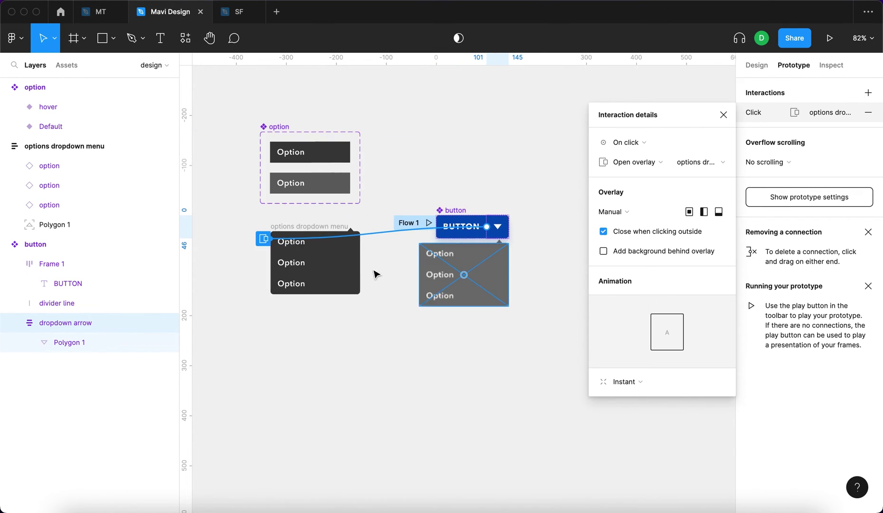
pyautogui.scroll(5, 377, 246)
# Reopen the arrow's click interaction to review the overlay placement, then close it.
pyautogui.click(378, 198)
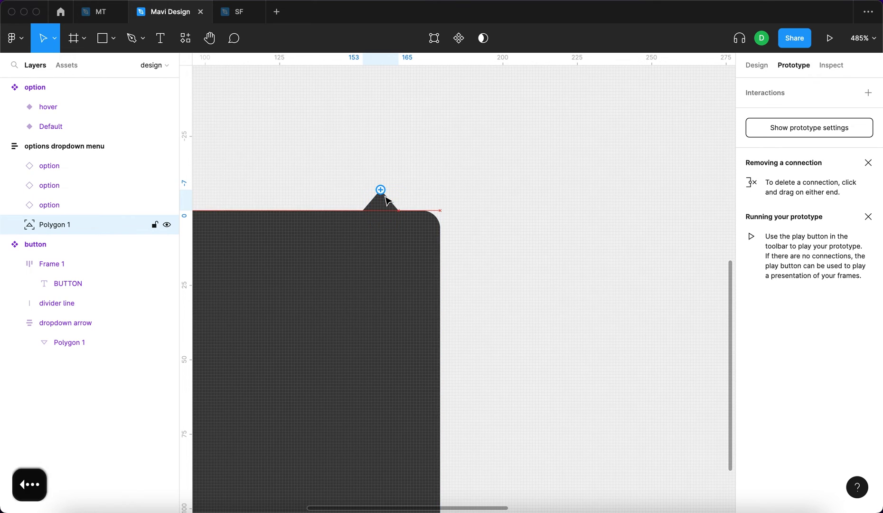
pyautogui.scroll(-5, 511, 225)
pyautogui.hscroll(5, 418, 203)
pyautogui.click(389, 205)
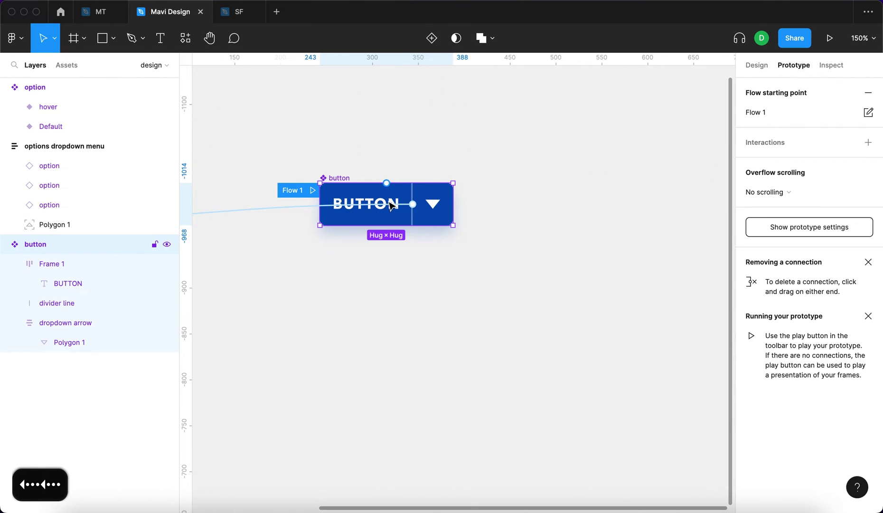
pyautogui.click(389, 205)
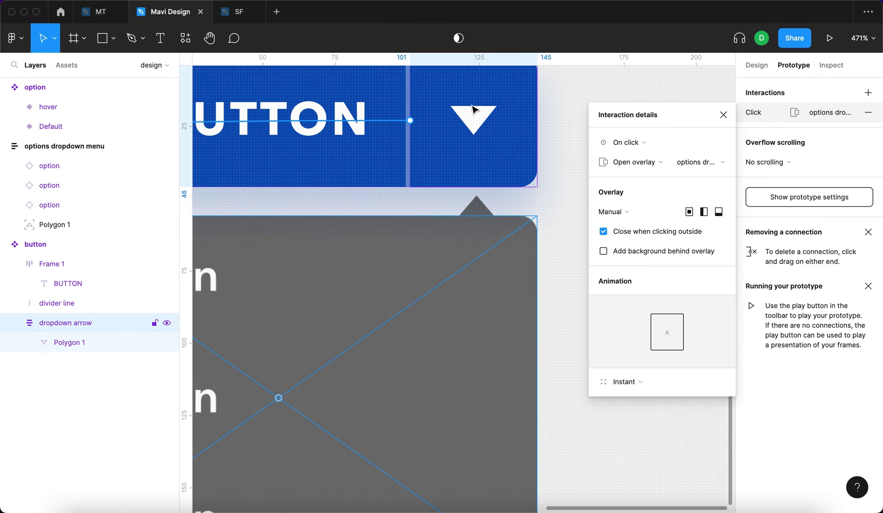
pyautogui.scroll(-5, 473, 114)
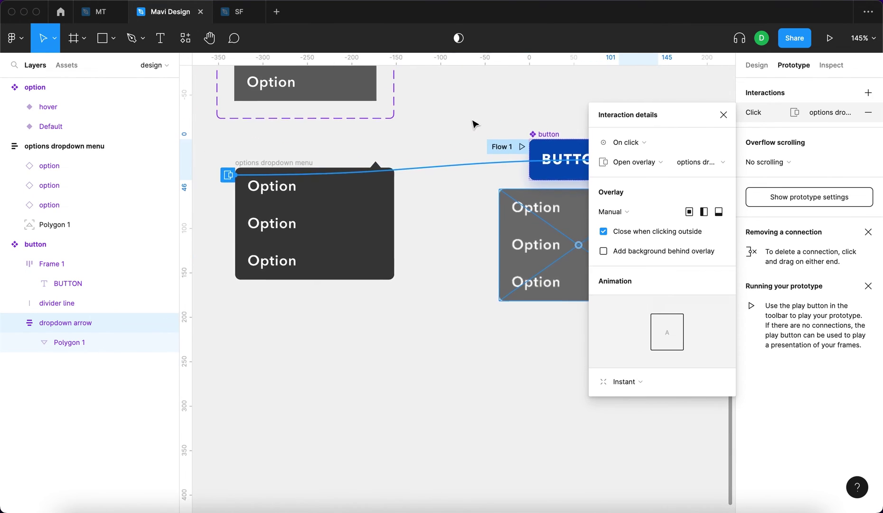
pyautogui.scroll(5, 567, 223)
pyautogui.scroll(-5, 568, 223)
pyautogui.click(606, 193)
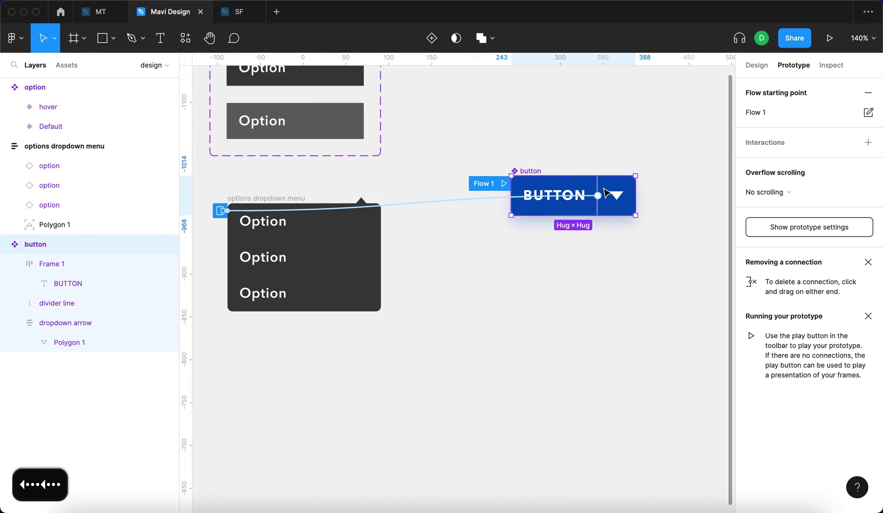
pyautogui.click(607, 192)
pyautogui.scroll(3, 312, 229)
pyautogui.scroll(3, 459, 141)
pyautogui.scroll(-5, 474, 266)
pyautogui.click(526, 161)
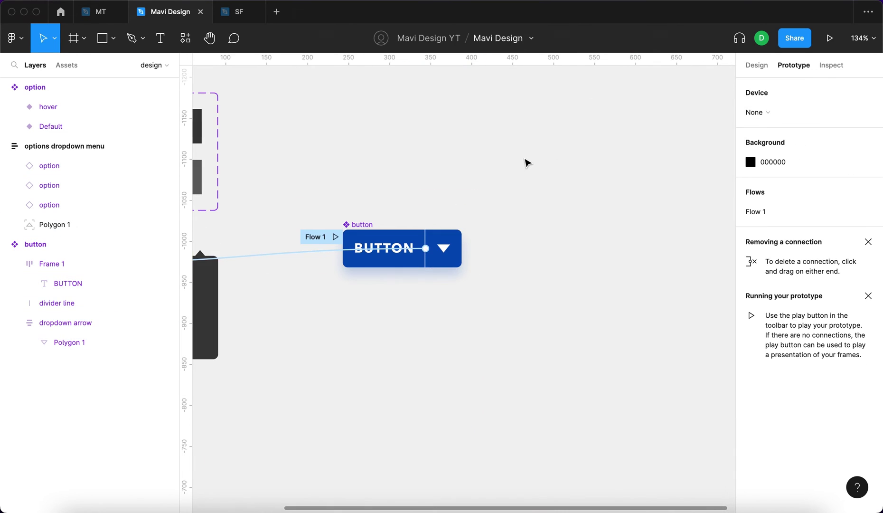
pyautogui.hscroll(-2, 526, 161)
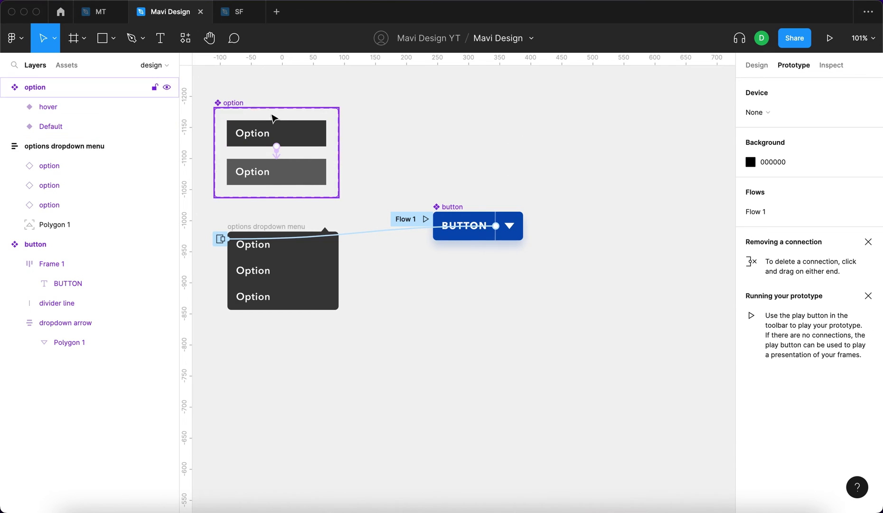
# Draw a new frame beside the button and size it to 1000×600.
pyautogui.press('f')
pyautogui.hscroll(4, 572, 172)
pyautogui.moveTo(402, 146); pyautogui.dragTo(537, 245)
pyautogui.moveTo(584, 274); pyautogui.dragTo(655, 287)
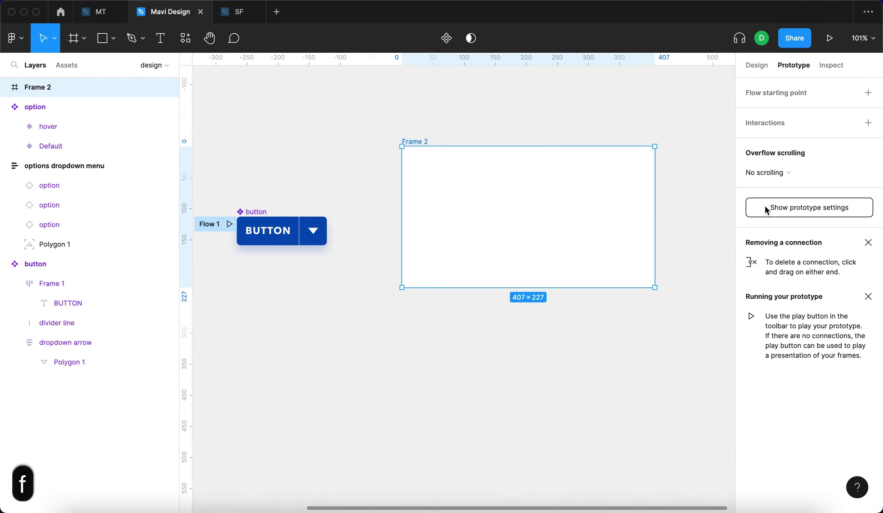
pyautogui.hotkey('alt', '8')
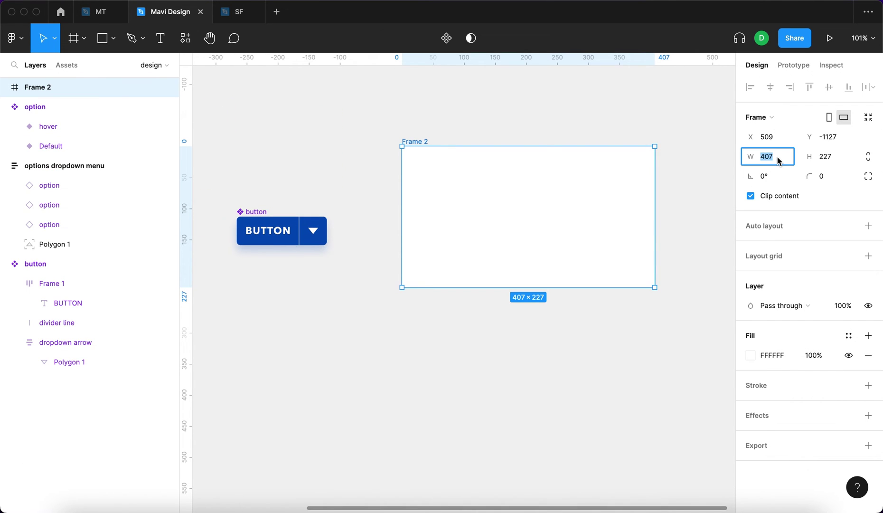
pyautogui.write('1000')
pyautogui.press('Tab')
pyautogui.write('6')
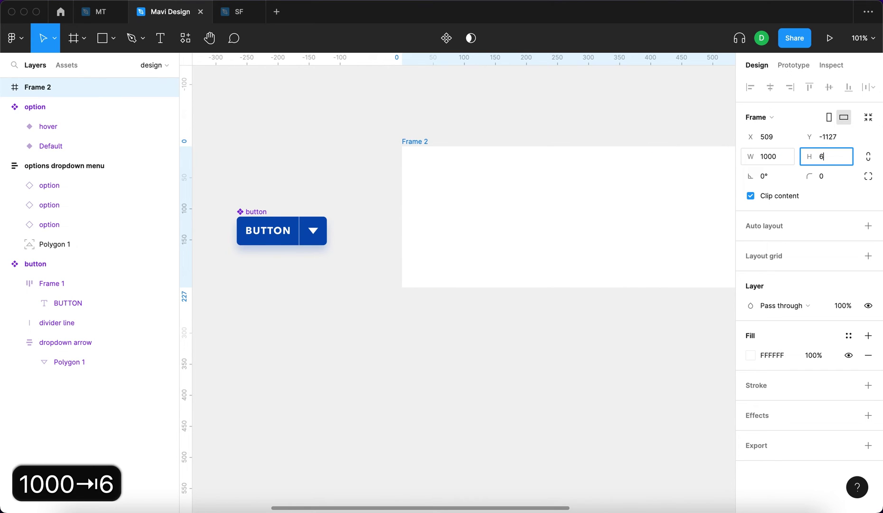
pyautogui.write('00')
pyautogui.press('Return')
# Rename the new 1000×600 frame to 'test frame'.
pyautogui.click(535, 101)
pyautogui.scroll(-5, 536, 100)
pyautogui.click(573, 182)
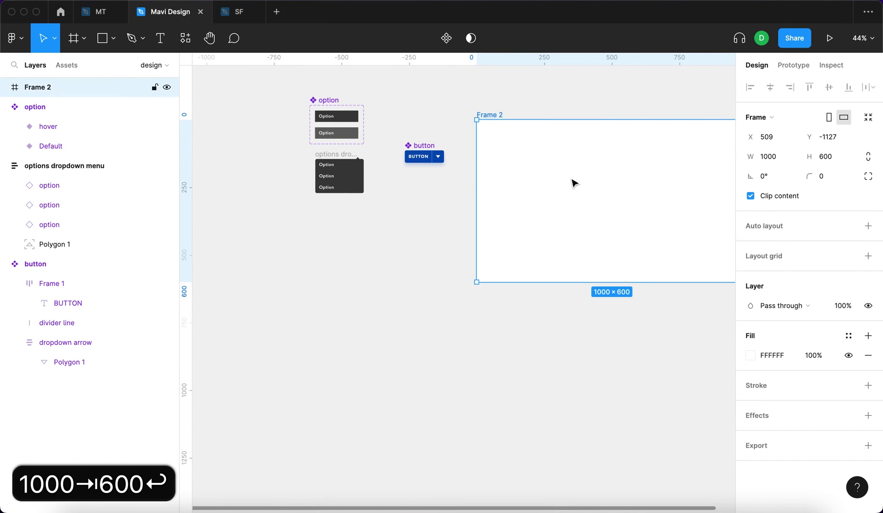
pyautogui.press('super+r')
pyautogui.write('test frame')
pyautogui.press('Return')
# Place the split-button component in the test frame, centred horizontally and vertically.
pyautogui.hscroll(3, 549, 219)
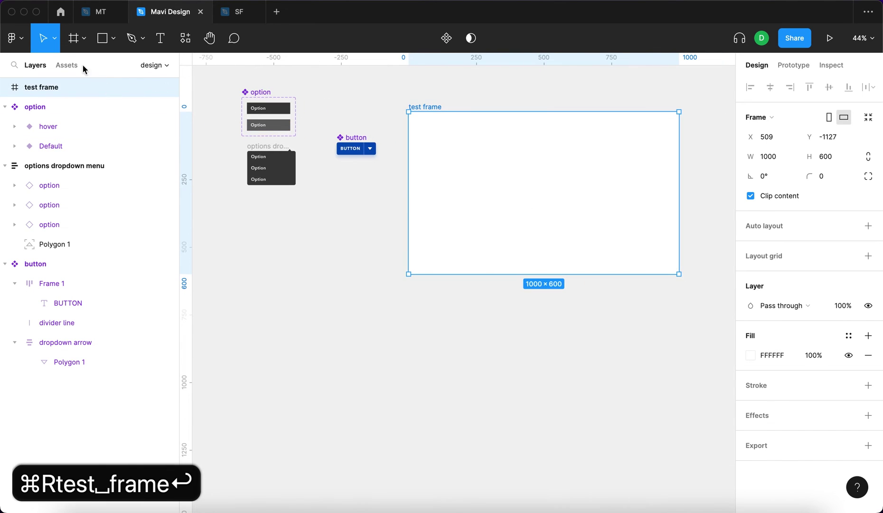
pyautogui.click(66, 65)
pyautogui.moveTo(58, 186); pyautogui.dragTo(528, 207)
pyautogui.hotkey('alt', 'h')
pyautogui.hotkey('alt', 'v')
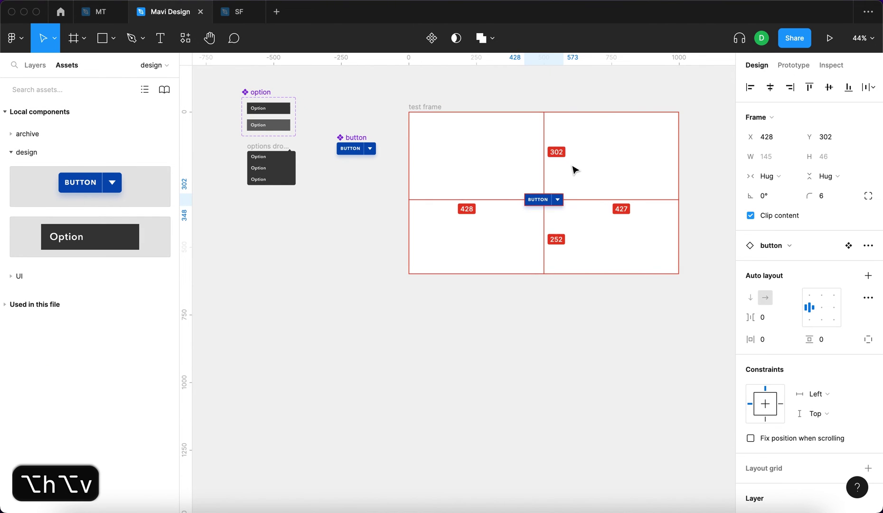
pyautogui.click(538, 183)
# Start a prototype preview of the test frame.
pyautogui.scroll(5, 562, 182)
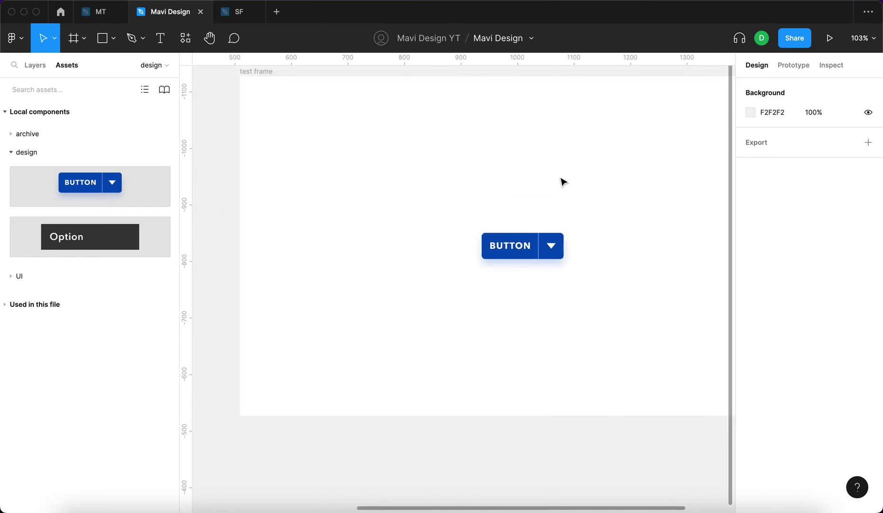
pyautogui.scroll(-5, 452, 140)
pyautogui.click(409, 120)
pyautogui.press('super+alt+Return')
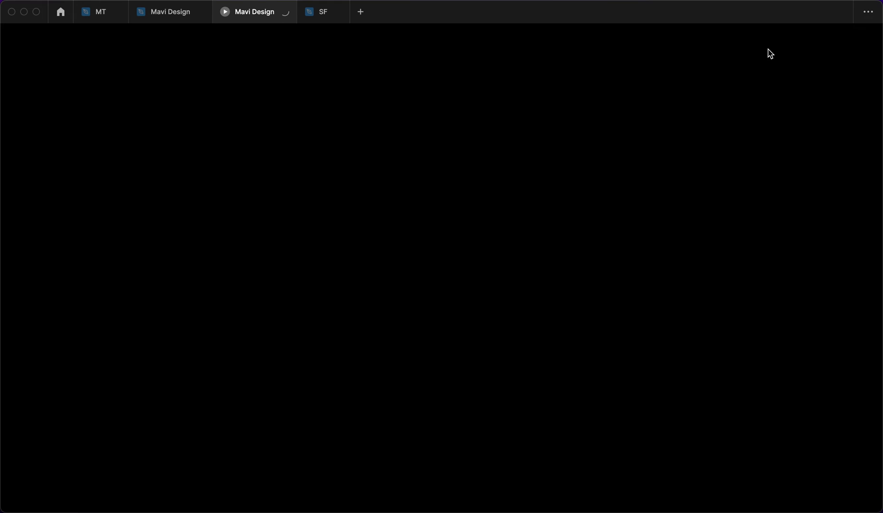
# In the preview, open the options menu from the button's arrow, then return to the design file.
pyautogui.click(152, 7)
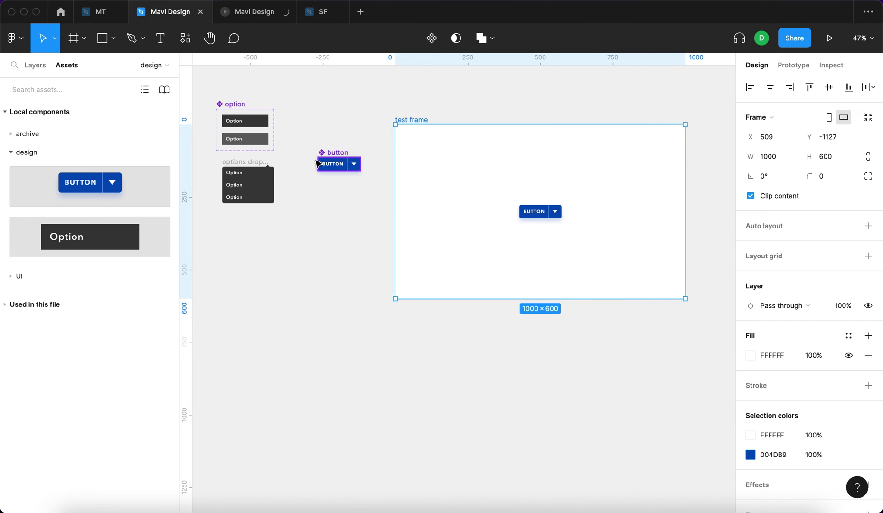
pyautogui.scroll(8, 256, 139)
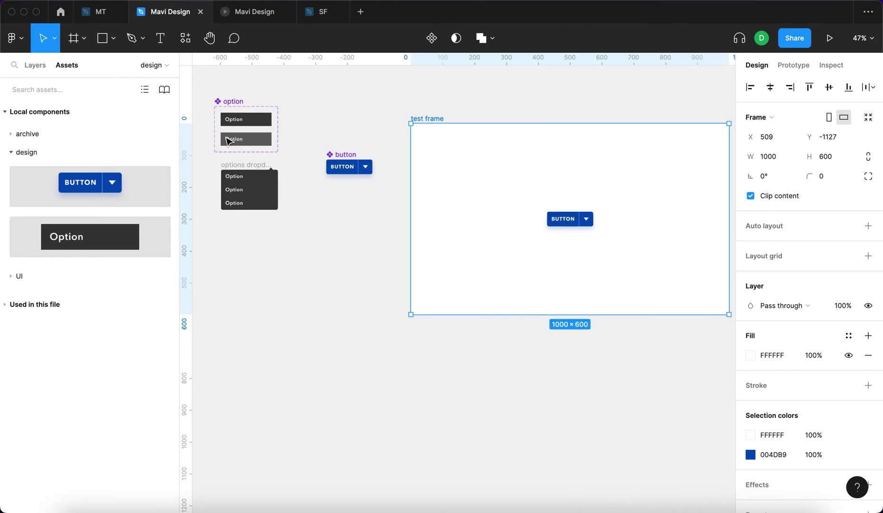
pyautogui.click(254, 14)
pyautogui.click(525, 187)
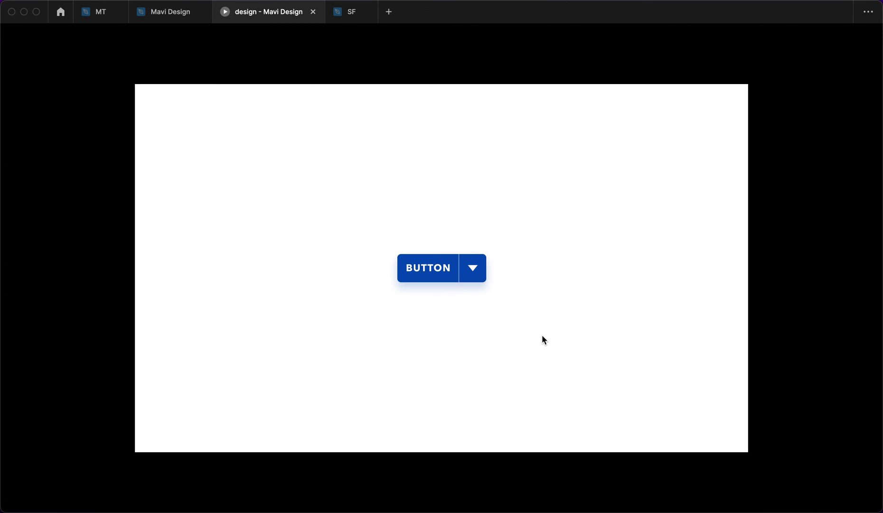
pyautogui.click(476, 271)
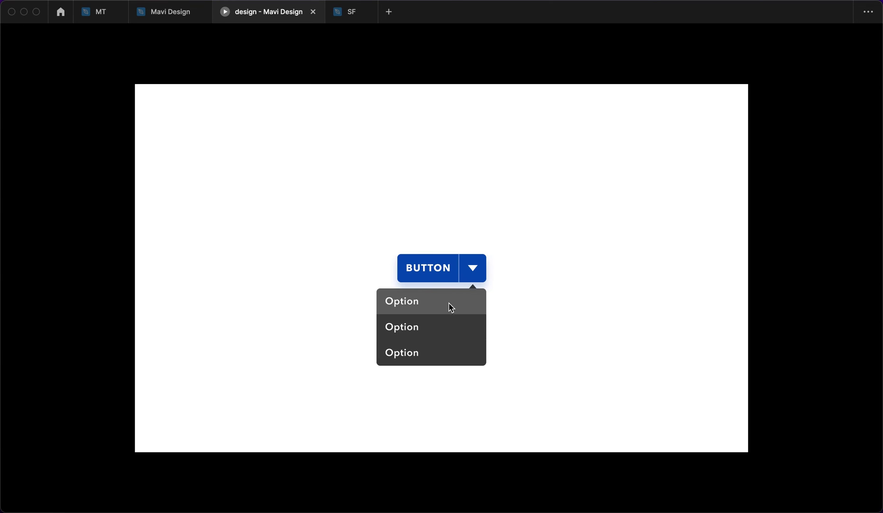
pyautogui.click(176, 14)
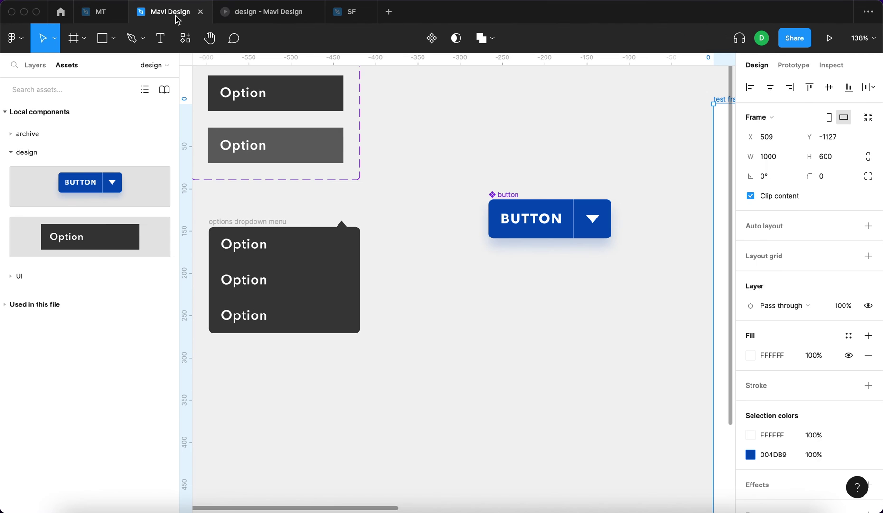
# Raise the second Option variant's FFFFFF fill to 100% opacity.
pyautogui.click(434, 295)
pyautogui.scroll(5, 461, 300)
pyautogui.hscroll(-6, 461, 299)
pyautogui.scroll(-3, 508, 262)
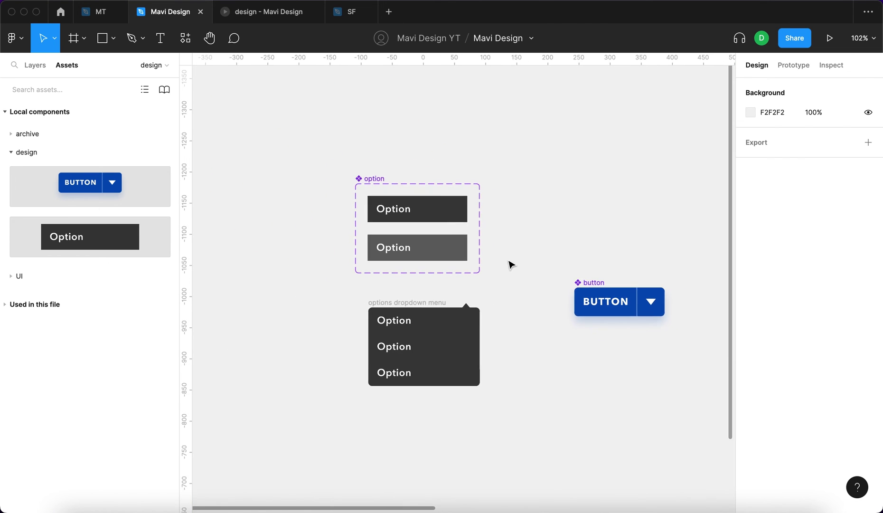
pyautogui.moveTo(583, 210); pyautogui.dragTo(527, 170)
pyautogui.click(378, 212)
pyautogui.scroll(-10, 814, 382)
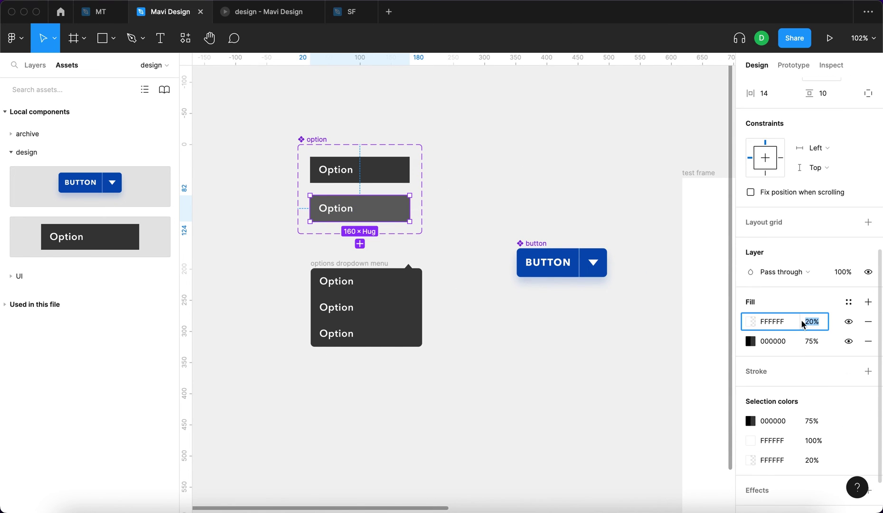
pyautogui.hotkey('shift', 'Up')
pyautogui.hotkey('shift', 'Up')
pyautogui.hotkey('shift', 'Up')
pyautogui.hotkey('shift', 'Up')
pyautogui.hotkey('shift', 'Up')
pyautogui.hotkey('shift', 'Up')
pyautogui.hotkey('shift', 'Up')
pyautogui.hotkey('shift', 'Up')
pyautogui.hotkey('shift', 'Up')
pyautogui.hotkey('shift', 'Up')
pyautogui.hotkey('shift', 'Up')
pyautogui.hotkey('shift', 'Up')
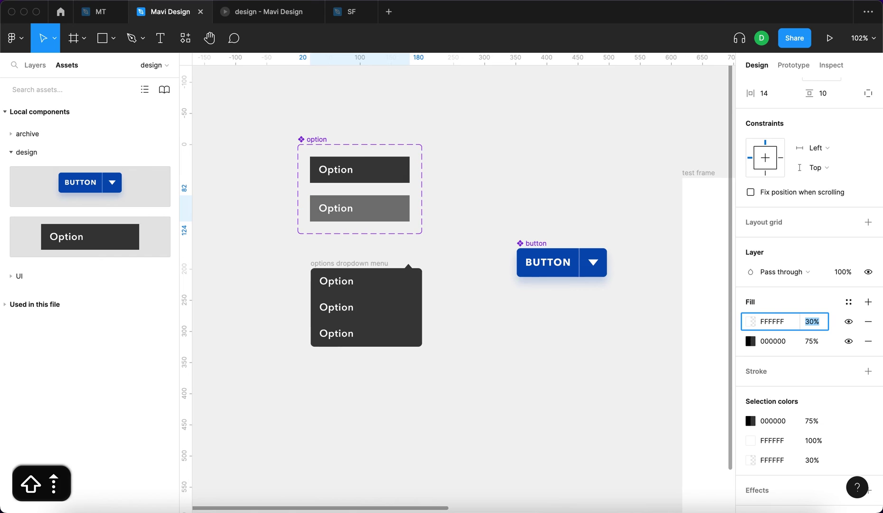
# Make the second Option variant's text black (000000) and check it in the preview.
pyautogui.scroll(5, 321, 211)
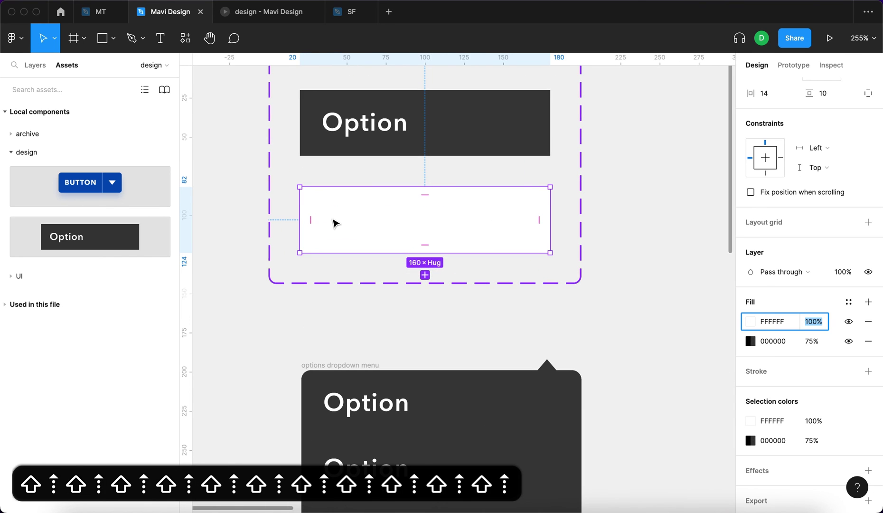
pyautogui.doubleClick(335, 223)
pyautogui.click(783, 387)
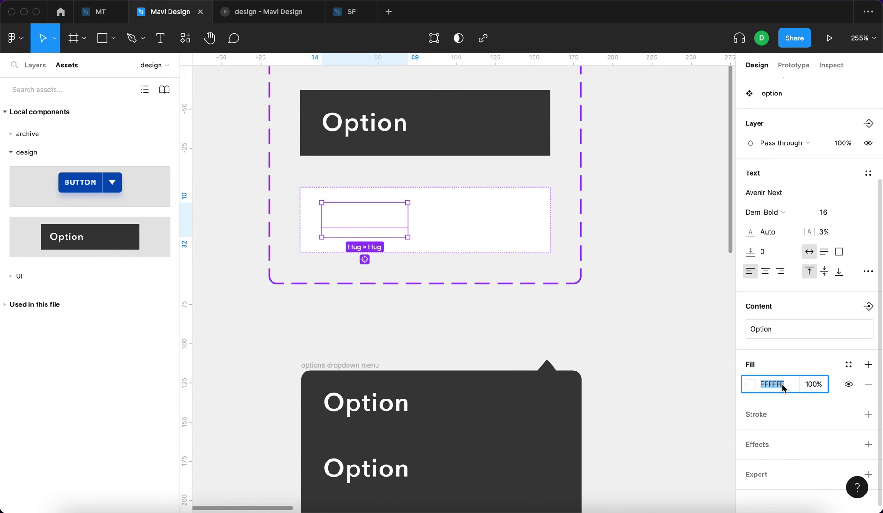
pyautogui.write('0')
pyautogui.press('Return')
pyautogui.click(643, 274)
pyautogui.scroll(-4, 486, 183)
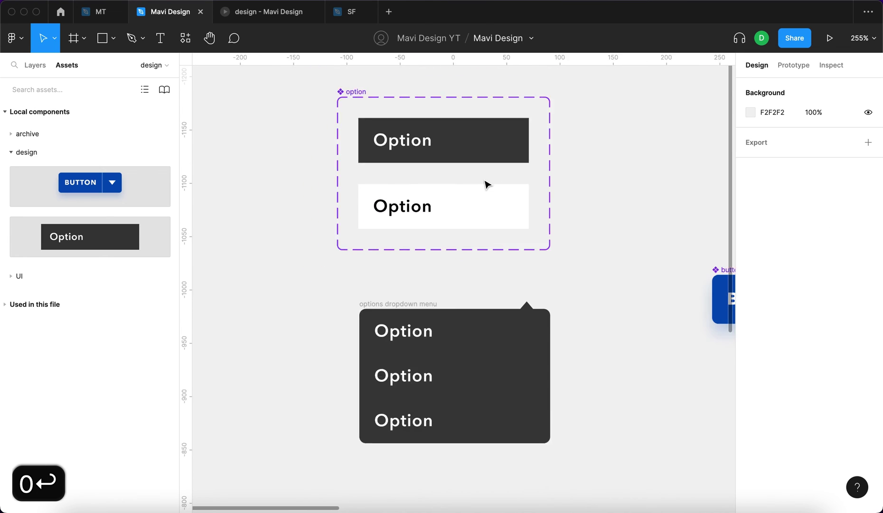
pyautogui.click(265, 12)
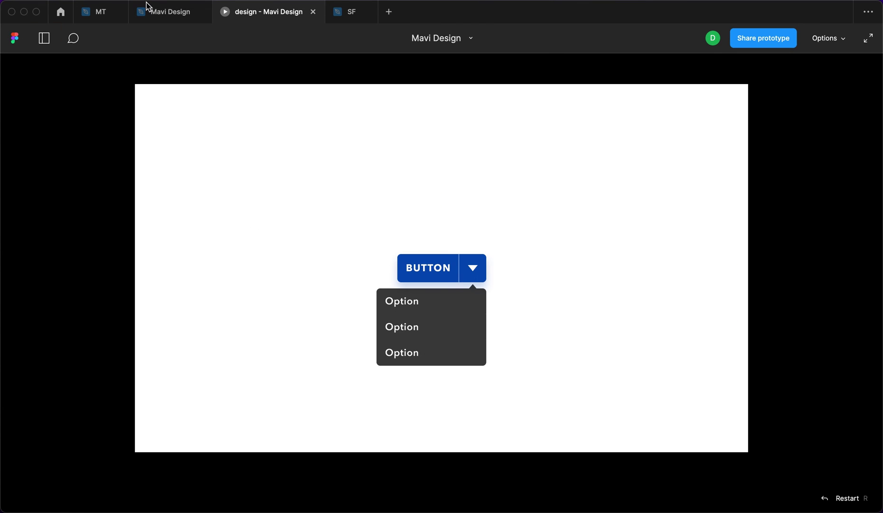
# Compare the menu in the preview, then undo the white background and black text restyle.
pyautogui.click(153, 12)
pyautogui.click(256, 11)
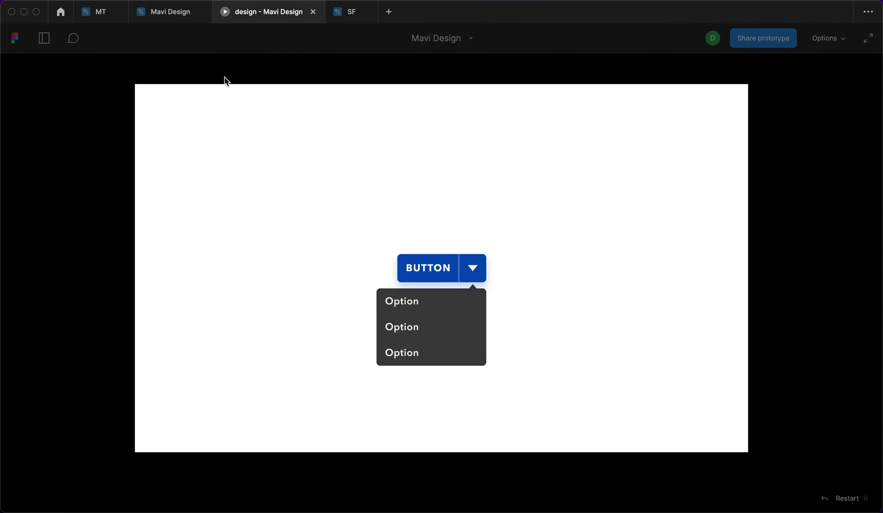
pyautogui.click(173, 13)
pyautogui.press('super+z')
pyautogui.press('super+z')
pyautogui.press('super+z')
pyautogui.press('super+z')
pyautogui.press('super+z')
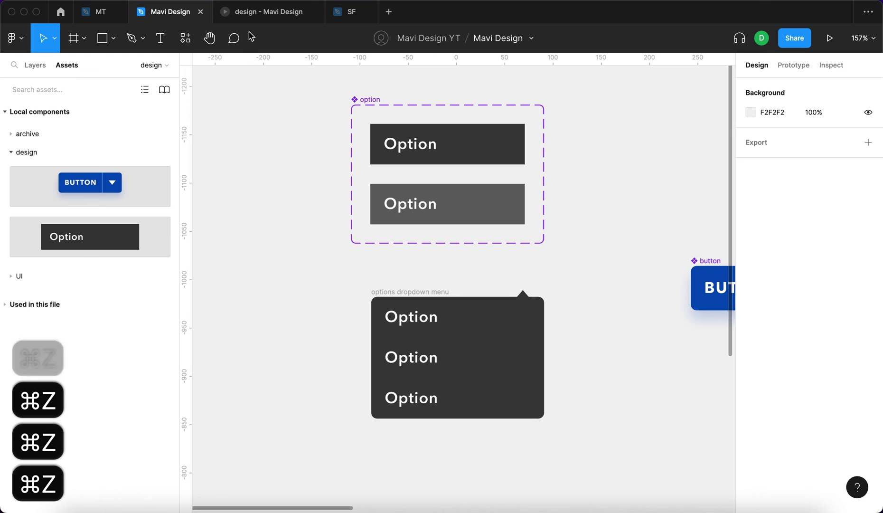
# Close and reopen the options menu in the preview, then return to the design file.
pyautogui.click(256, 11)
pyautogui.click(566, 301)
pyautogui.click(471, 276)
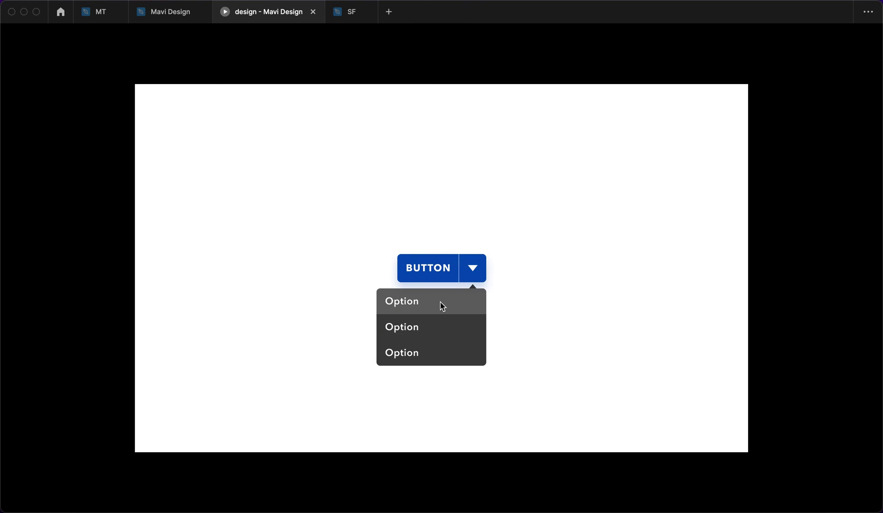
pyautogui.click(166, 12)
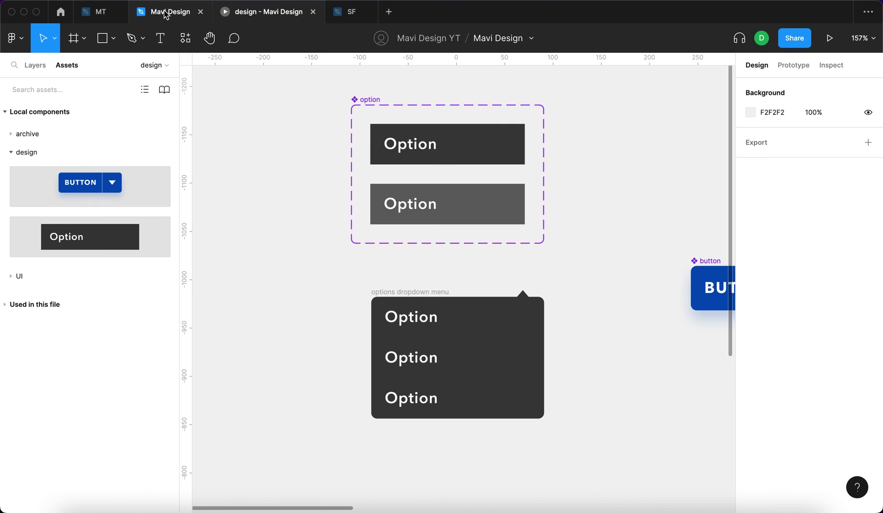
pyautogui.click(250, 14)
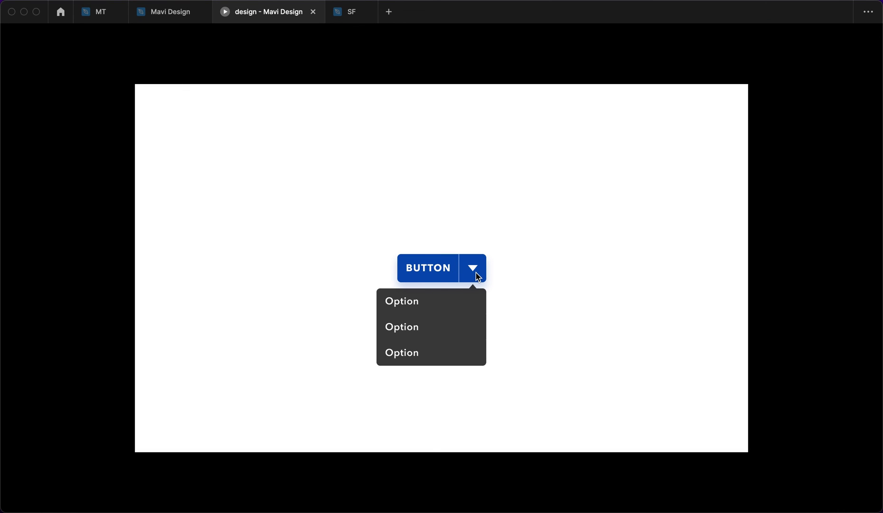
pyautogui.click(175, 14)
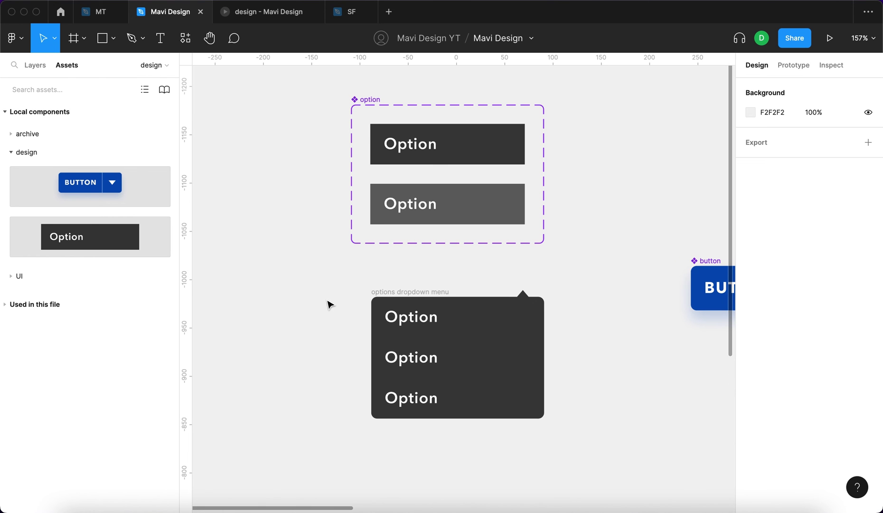
# Select the first Option row, clear the selection, and switch back to the prototype preview.
pyautogui.scroll(-3, 330, 304)
pyautogui.click(435, 318)
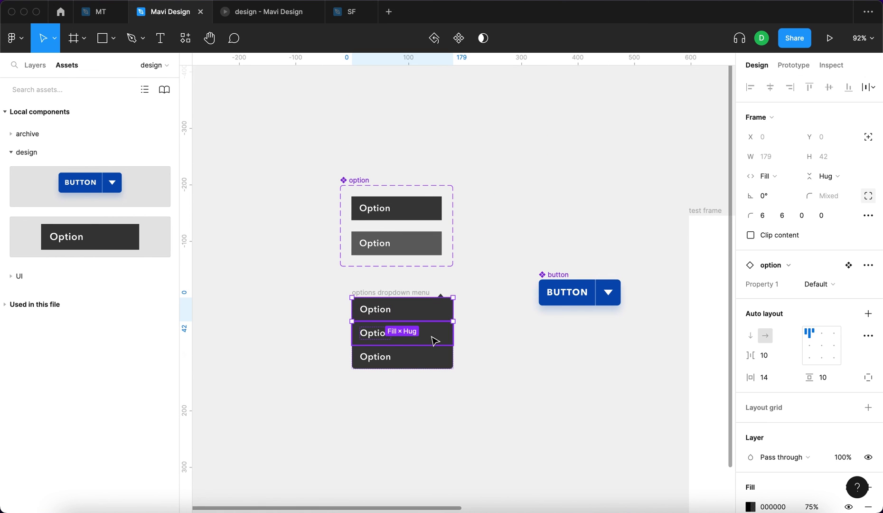
pyautogui.scroll(-5, 479, 308)
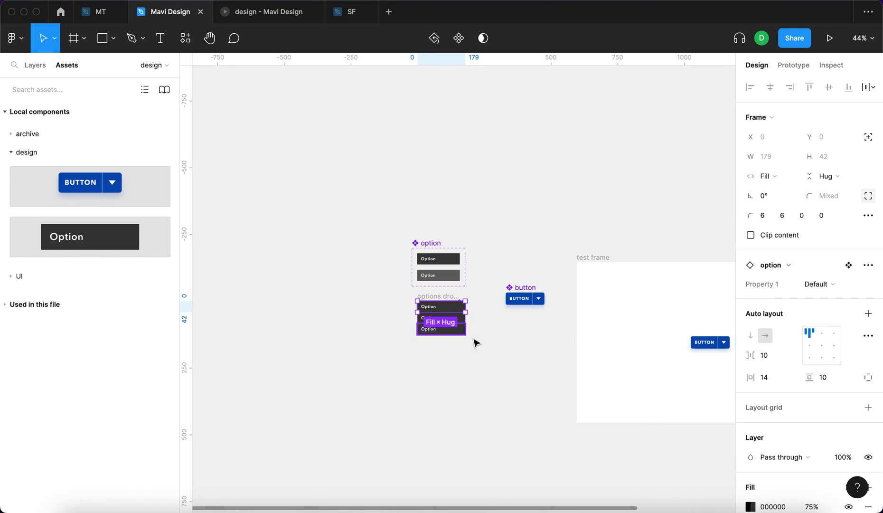
pyautogui.click(528, 327)
pyautogui.click(268, 12)
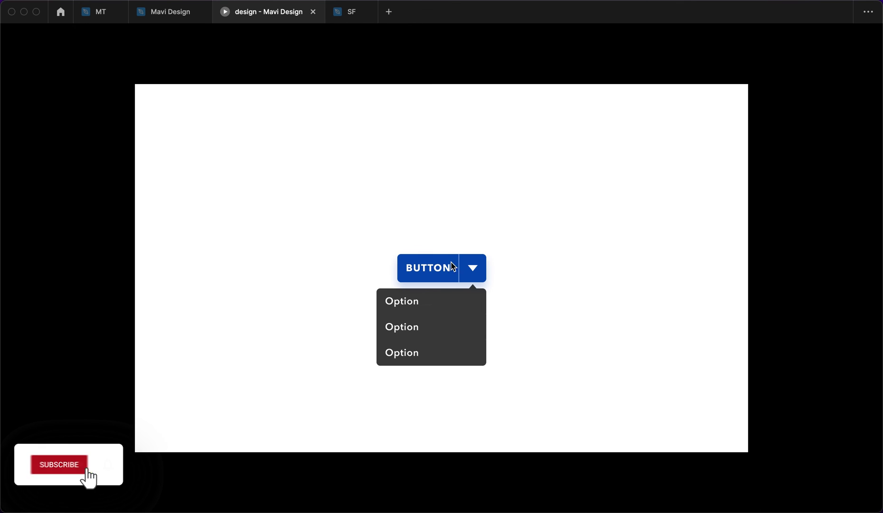
# Close, reopen, and close the options menu again using the button's dropdown arrow.
pyautogui.click(472, 269)
pyautogui.click(473, 269)
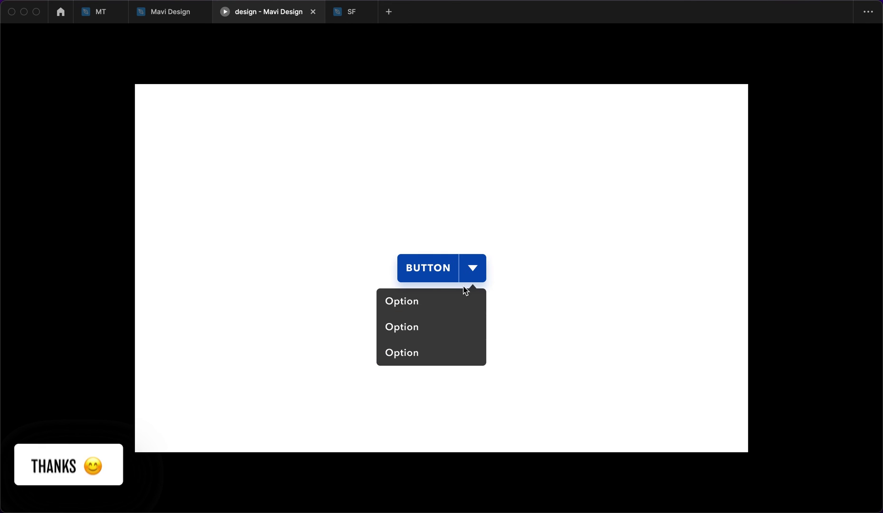
pyautogui.click(473, 271)
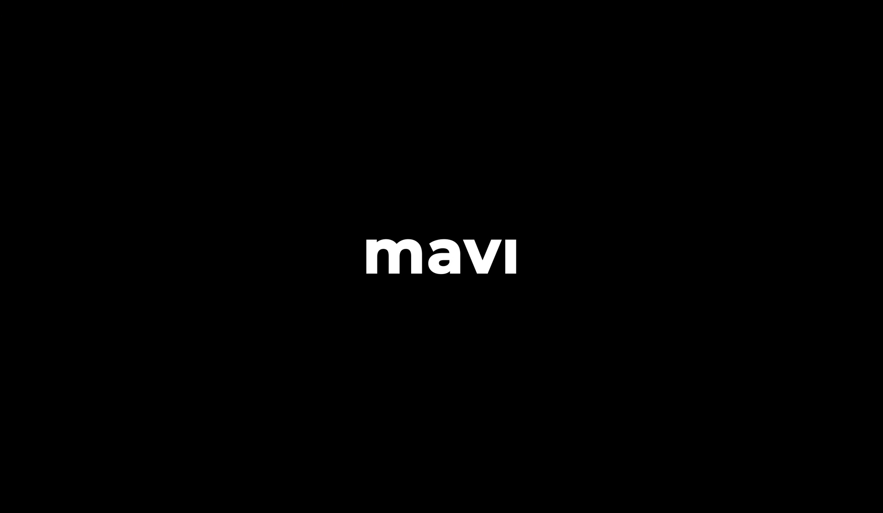